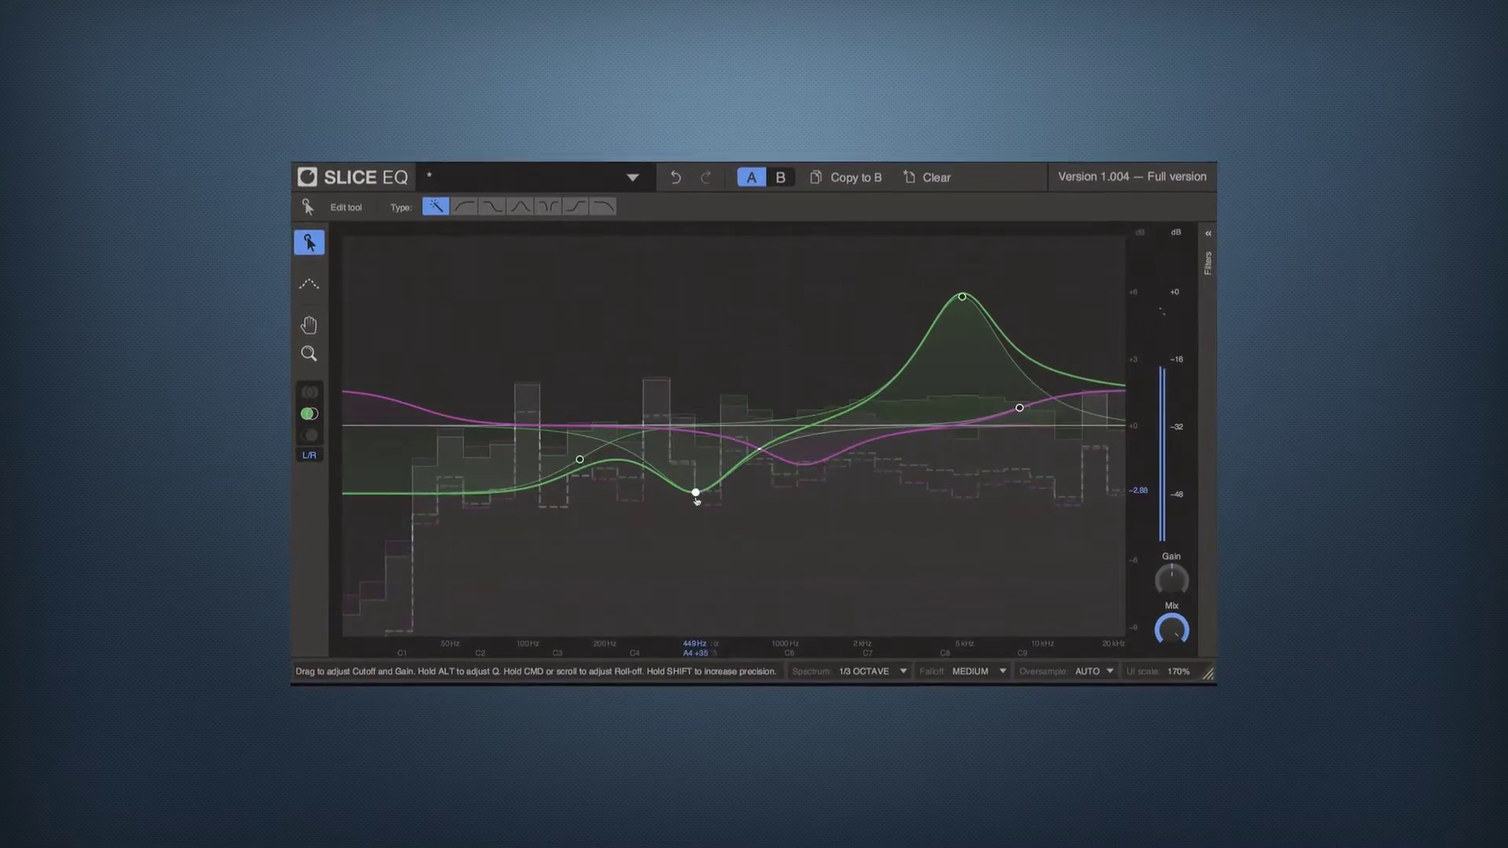
# Step: Switch to right-channel editing and move the high boost band down to about 1.38 kHz
pyautogui.click(311, 436)
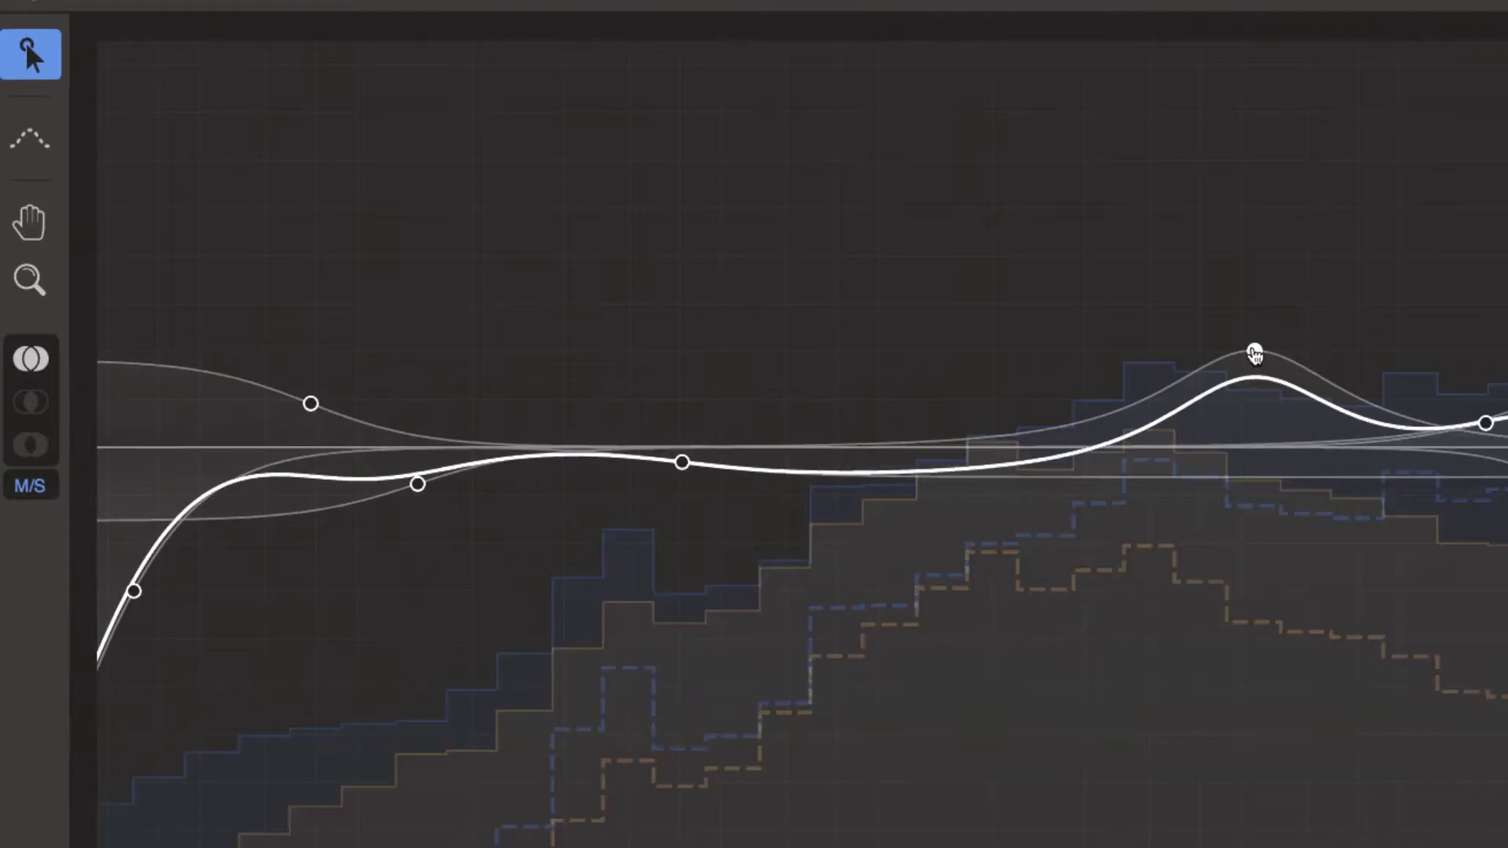
pyautogui.moveTo(1254, 354); pyautogui.dragTo(1127, 357)
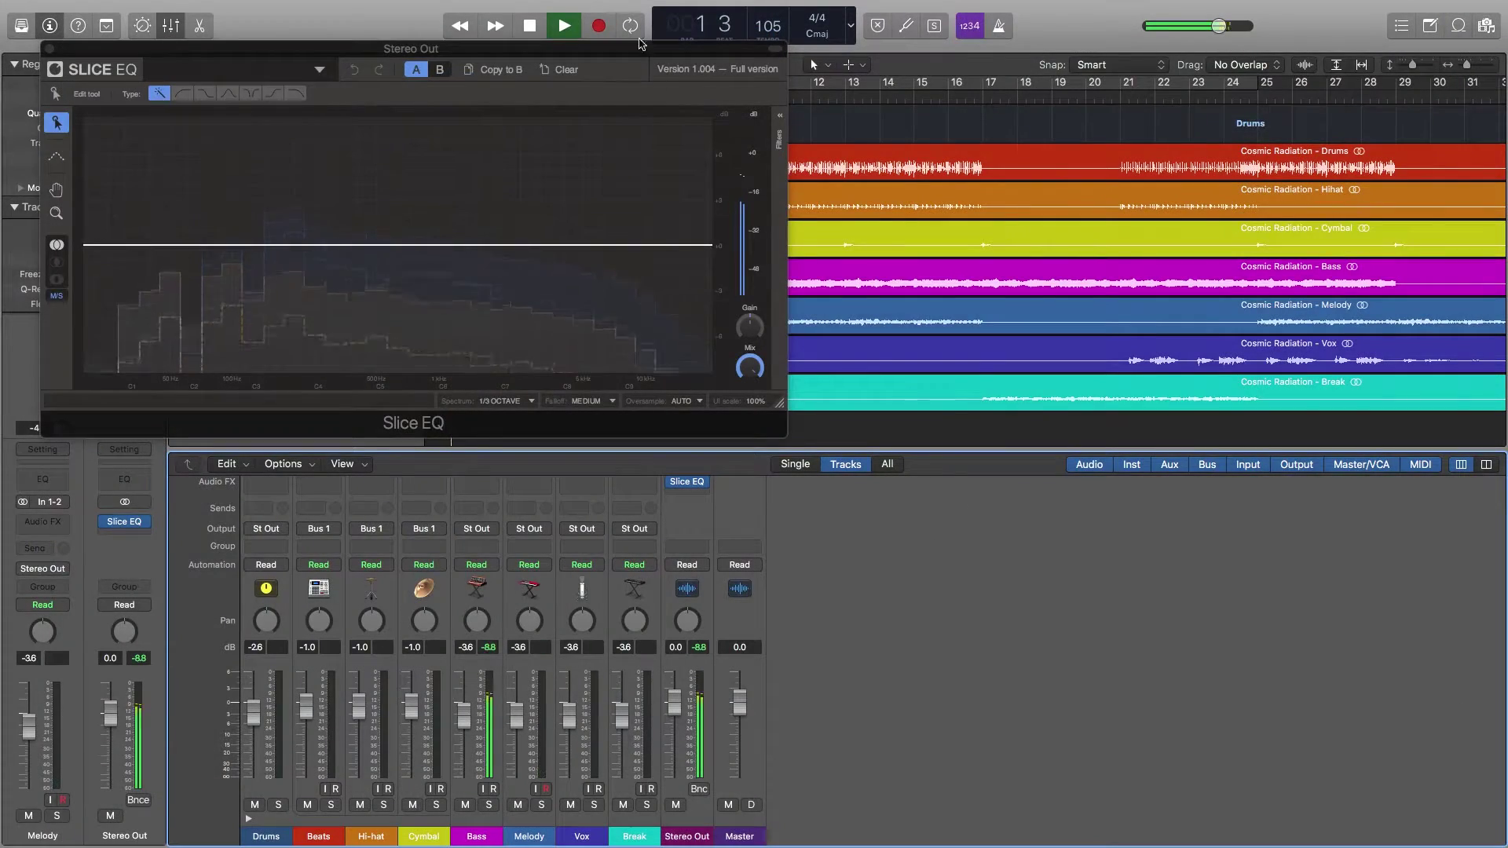
# Step: Turn on Cycle to loop bars 12–24 and drag the Slice EQ window larger
pyautogui.click(637, 35)
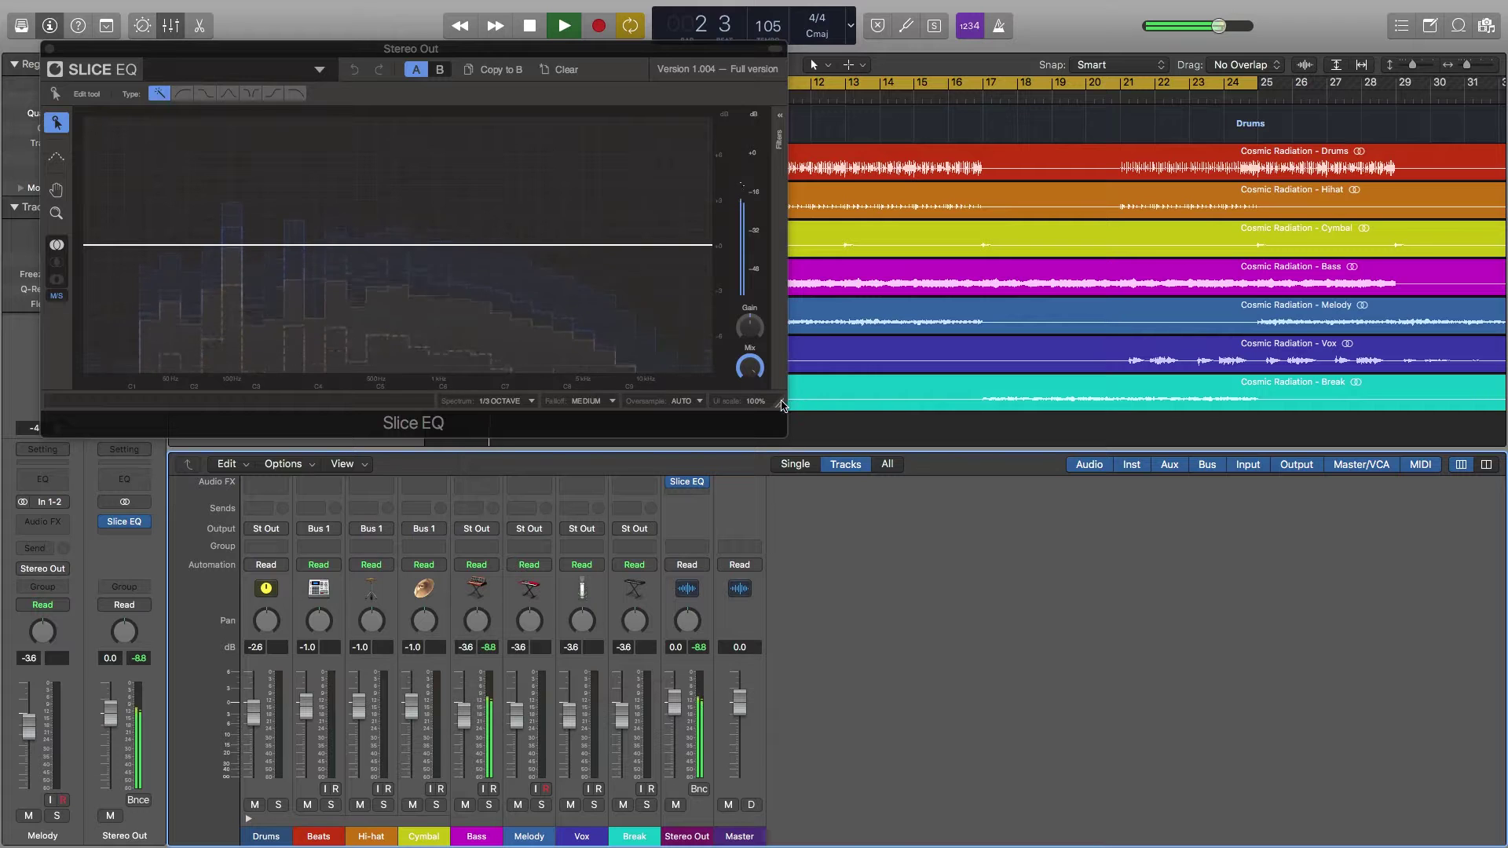
pyautogui.moveTo(782, 404); pyautogui.dragTo(1386, 799)
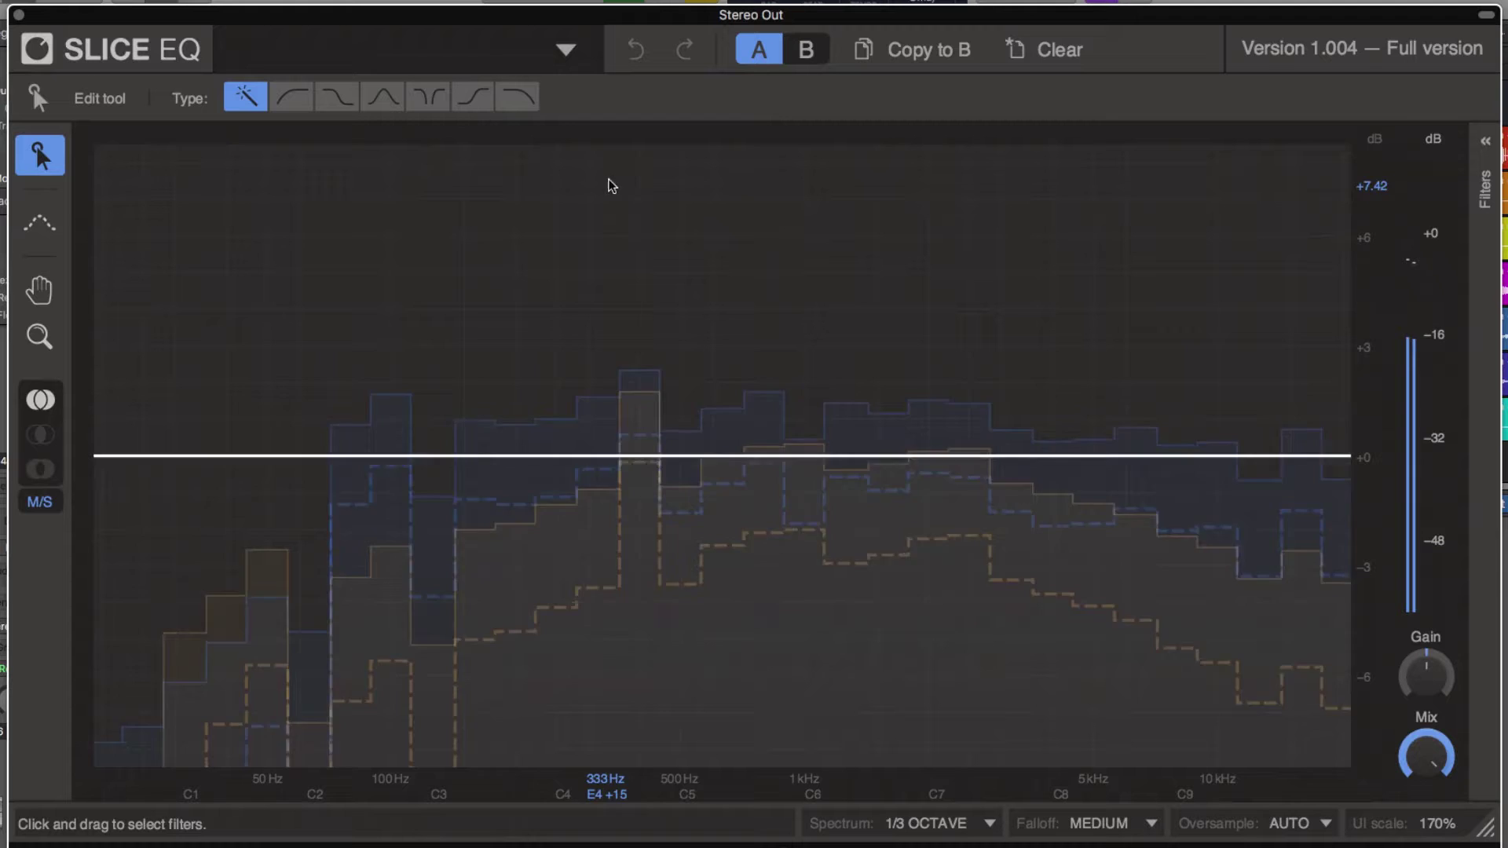
# Step: Load the Factory Presets > Warm Boost preset and add a boosted peak near 738 Hz
pyautogui.click(566, 57)
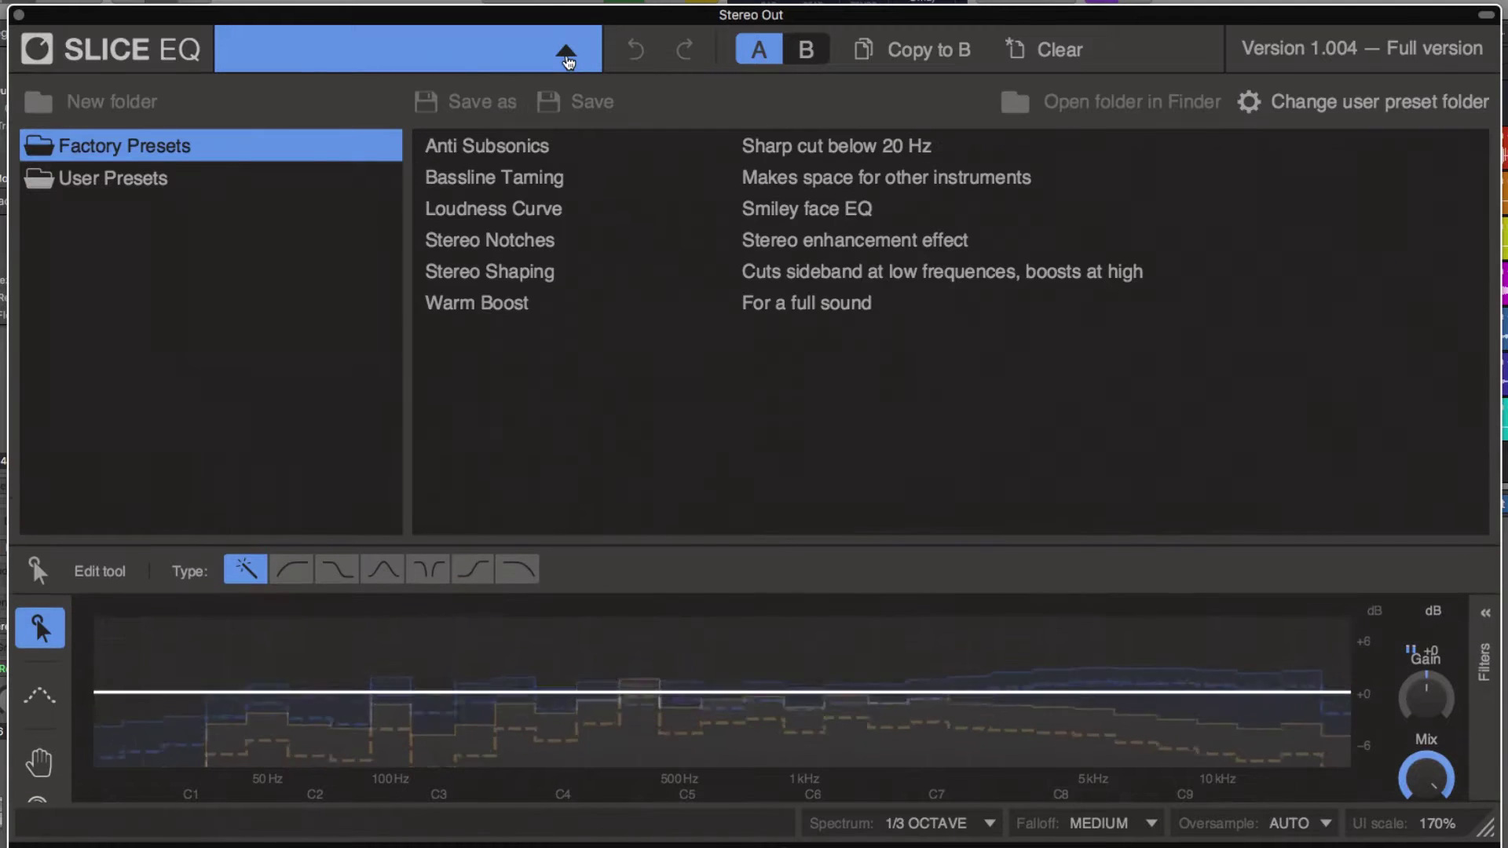
pyautogui.click(494, 306)
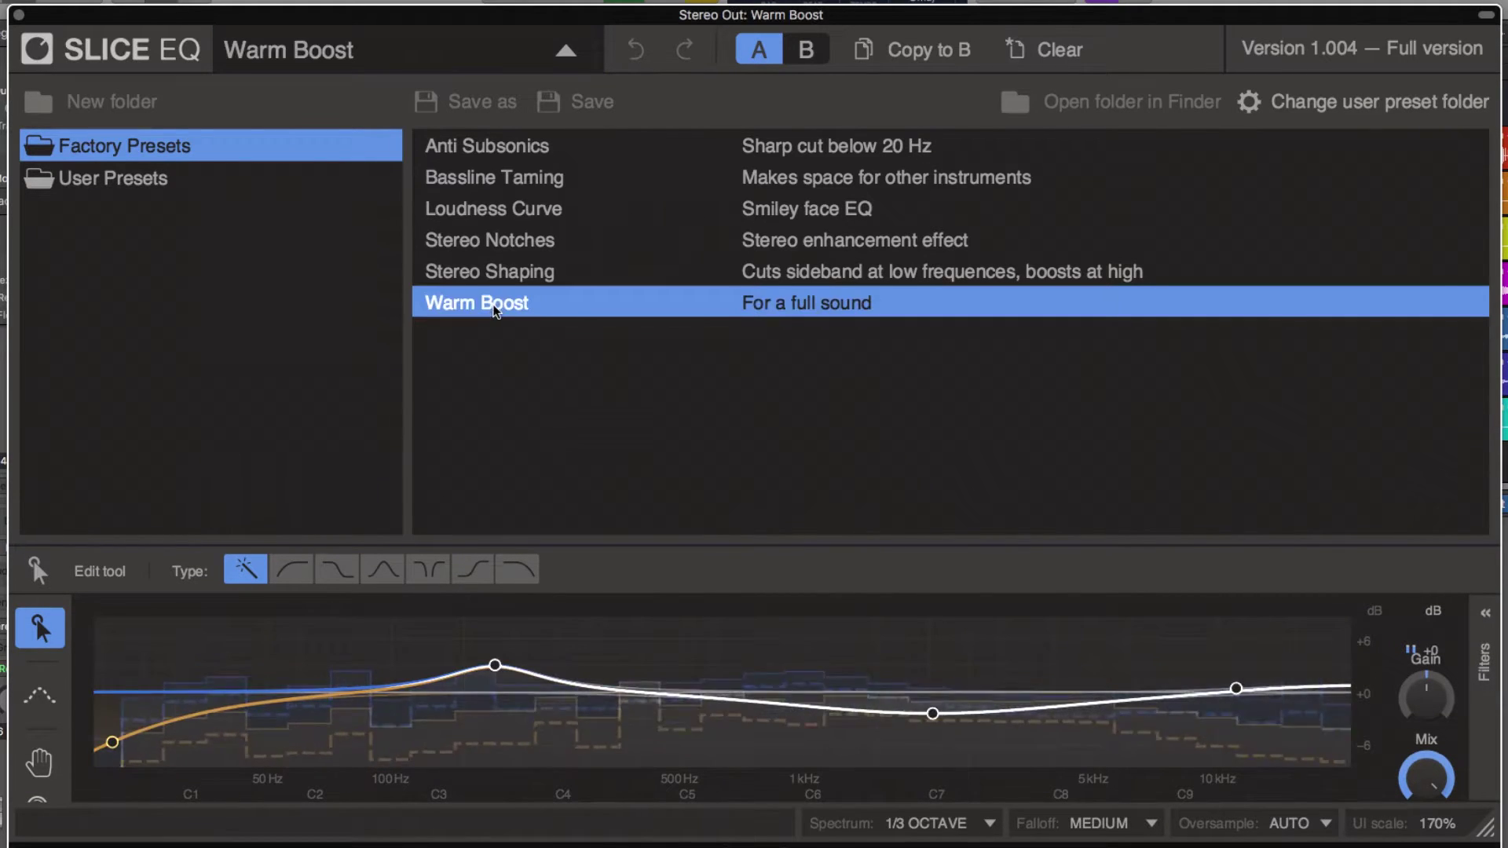
pyautogui.moveTo(752, 712); pyautogui.dragTo(751, 697)
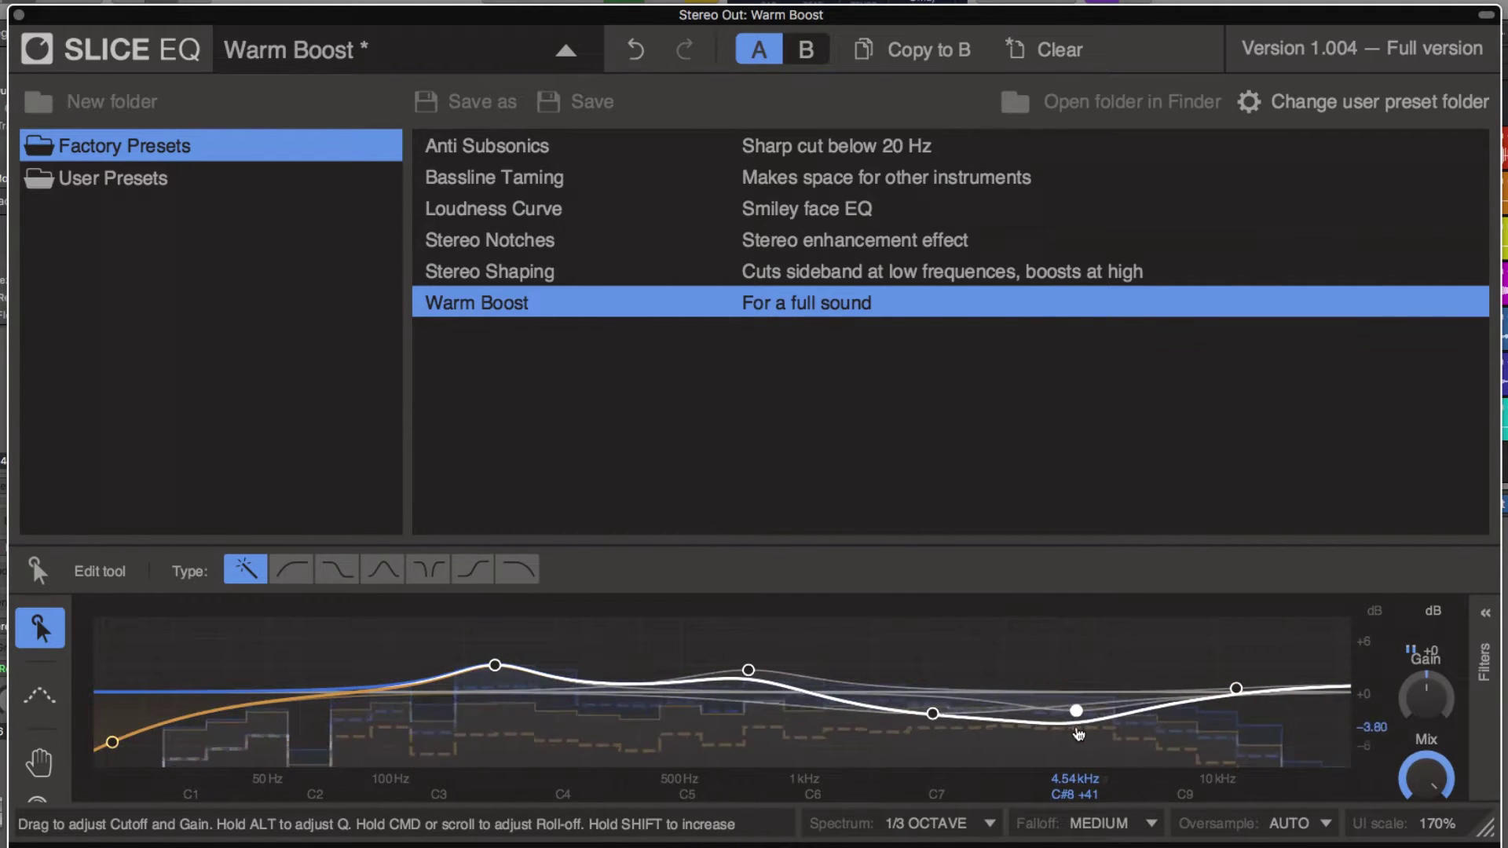
pyautogui.click(478, 49)
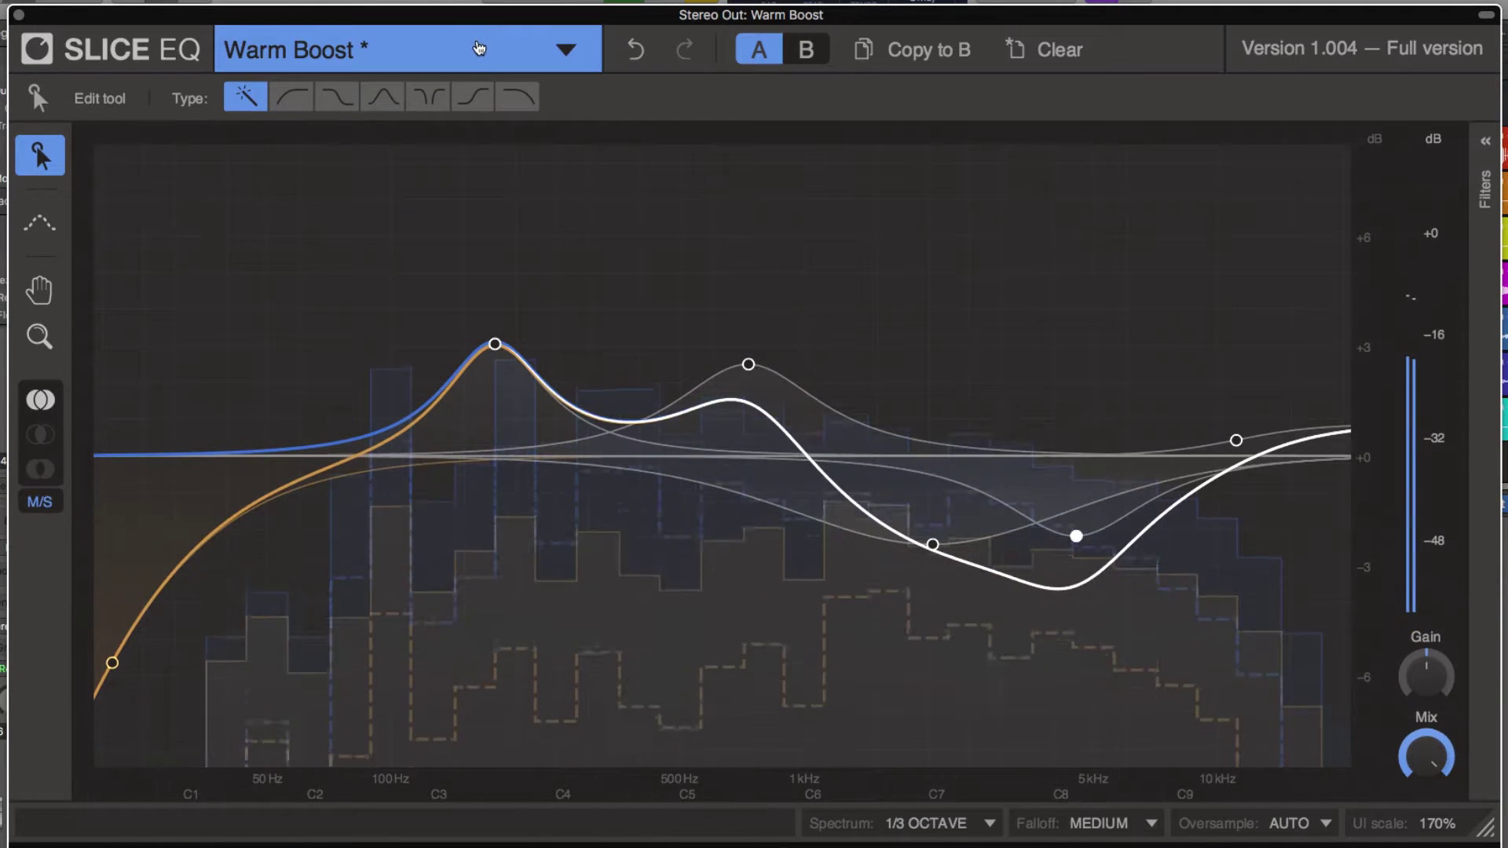
# Step: Create a 'My curves' folder under User Presets and save the curve there as 'Warm Boost 2'
pyautogui.click(478, 48)
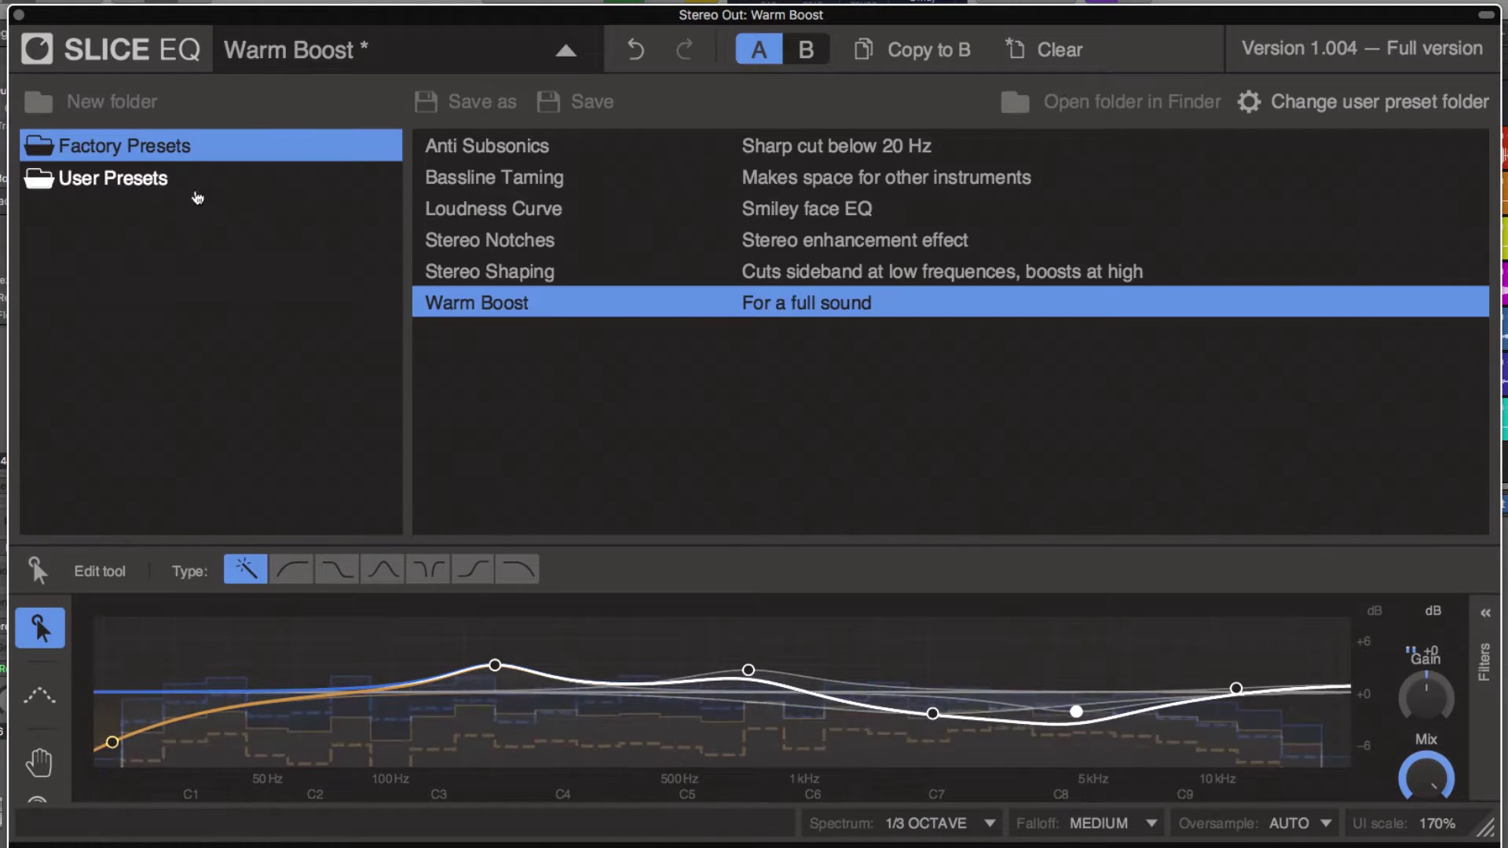
pyautogui.click(144, 178)
pyautogui.click(135, 118)
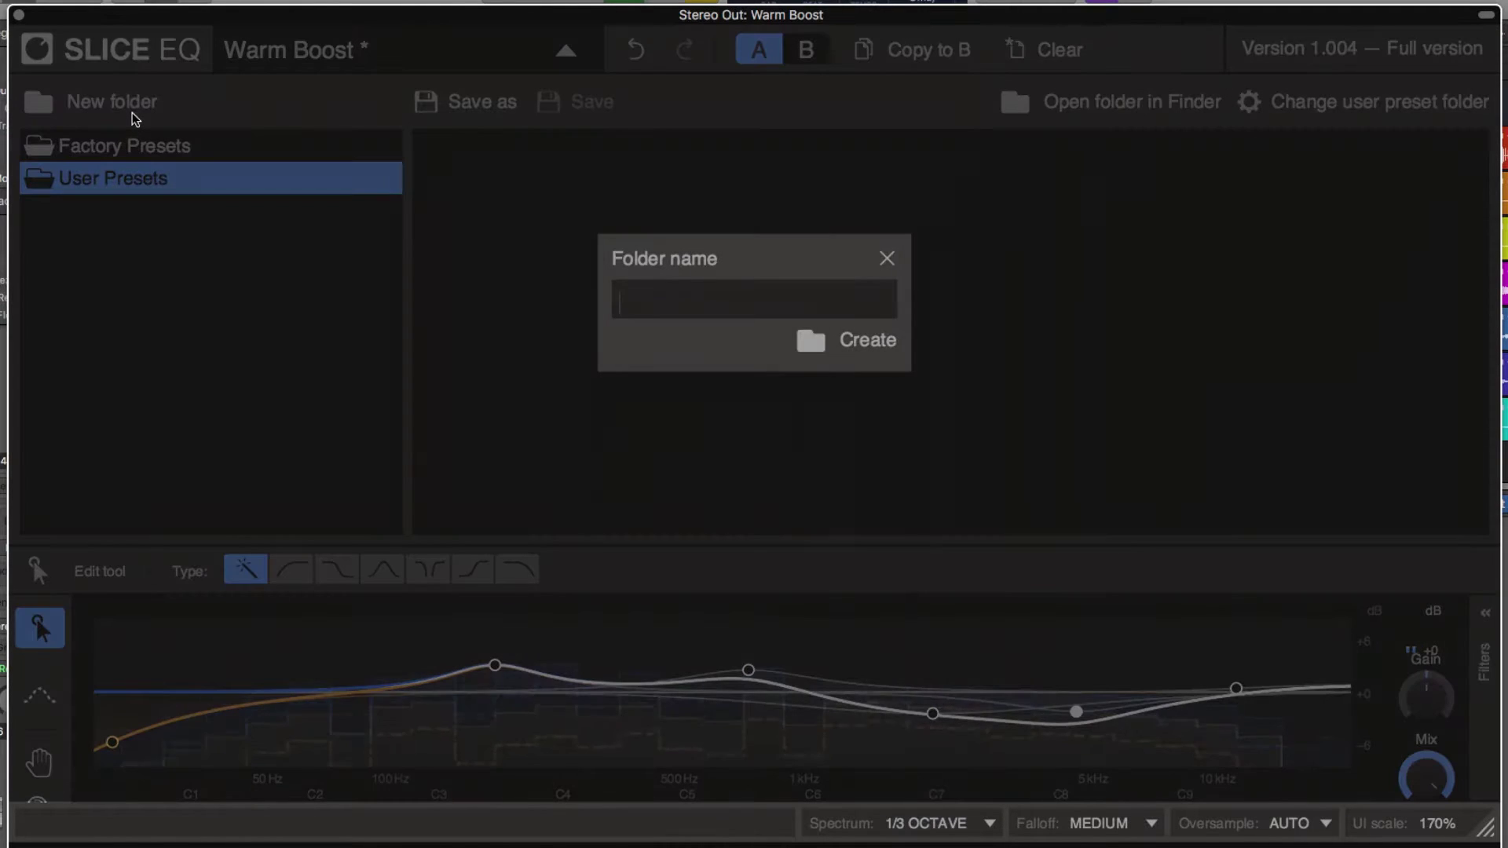
pyautogui.press('Return')
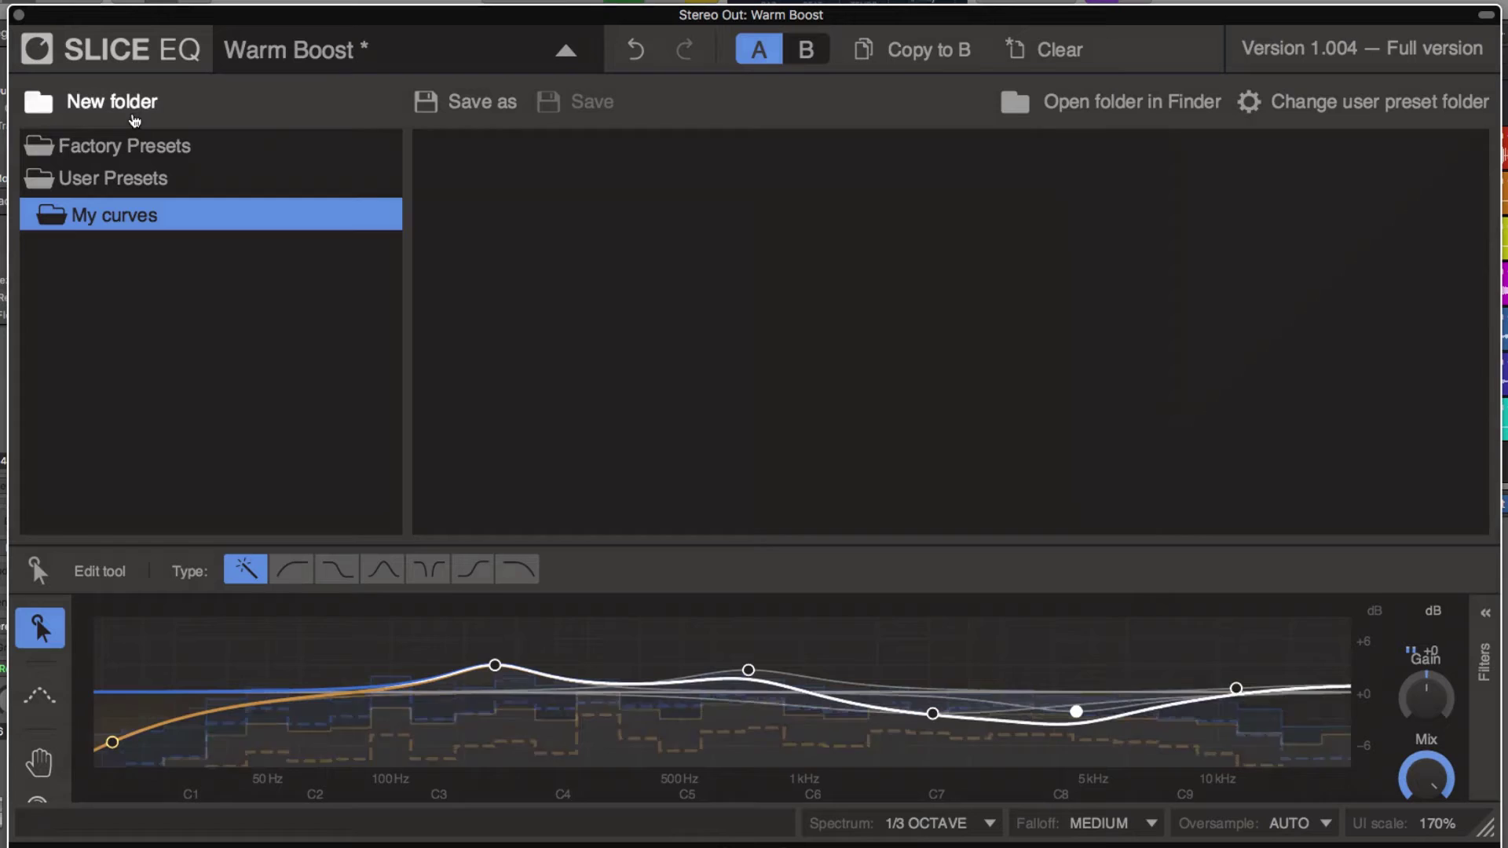
pyautogui.click(471, 108)
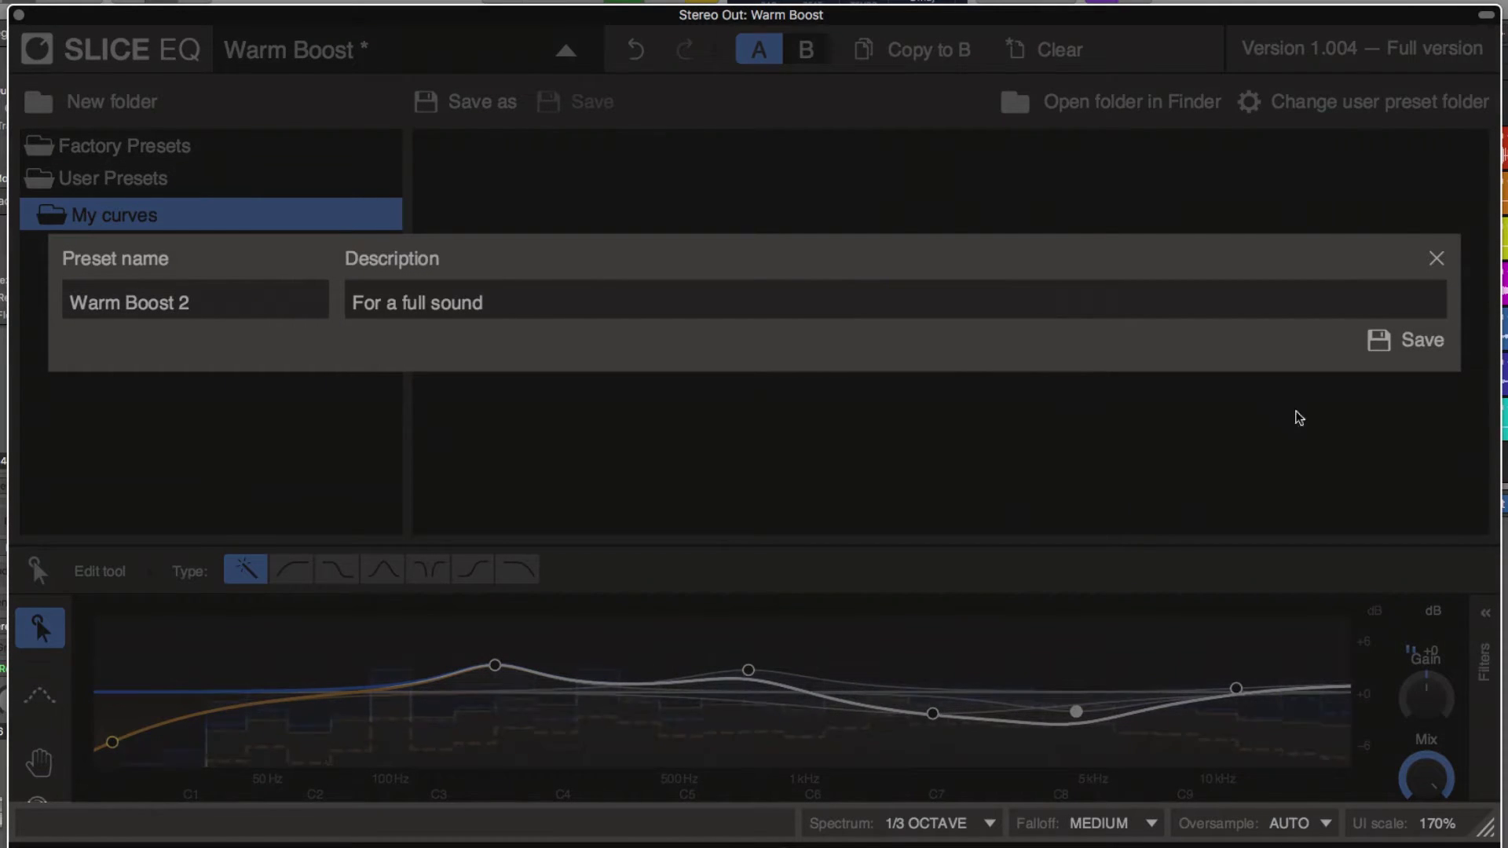
pyautogui.click(1436, 353)
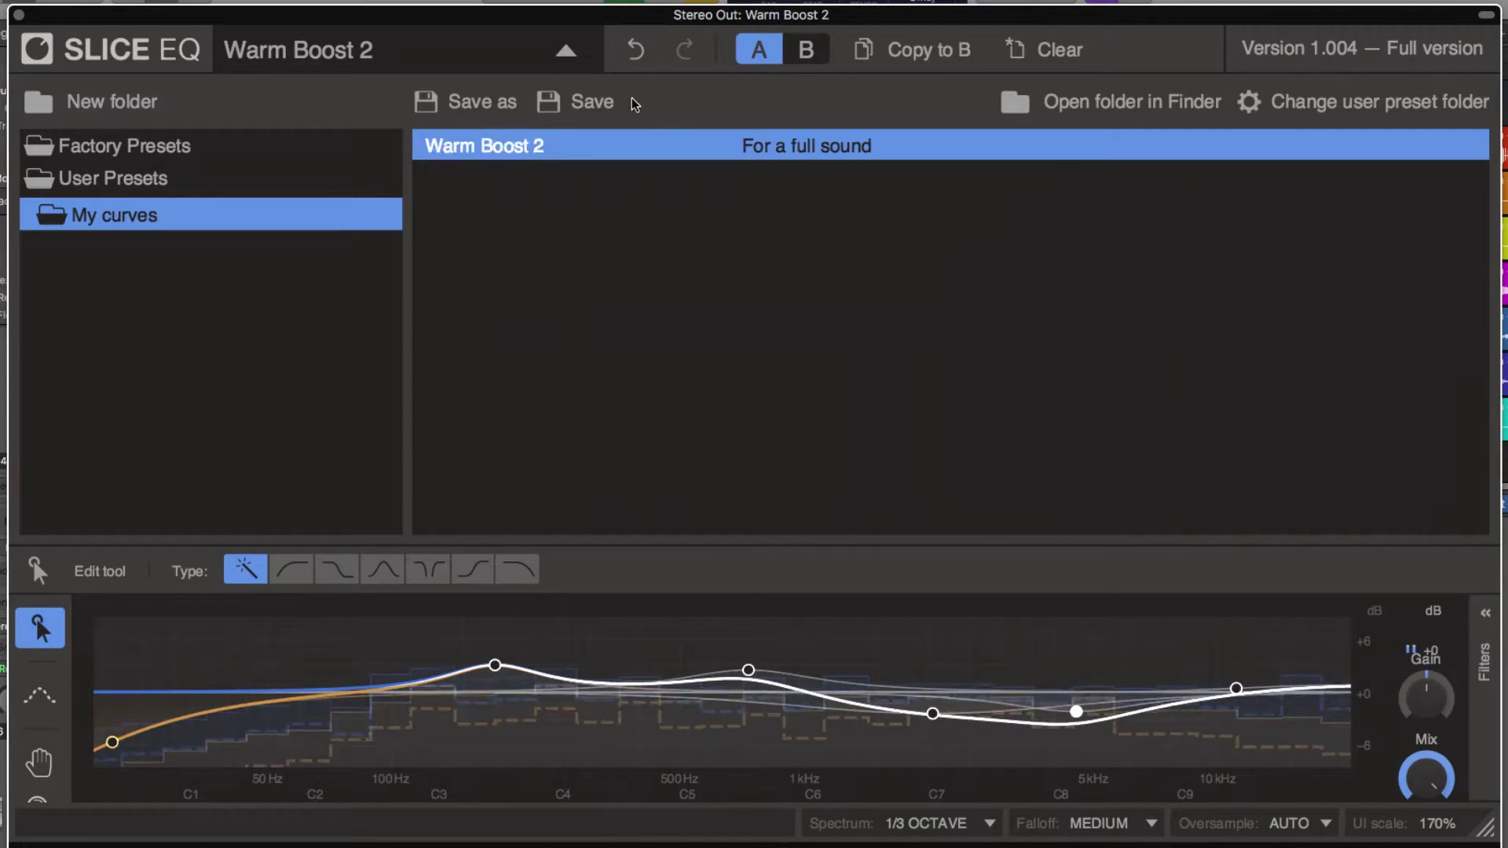
pyautogui.click(578, 52)
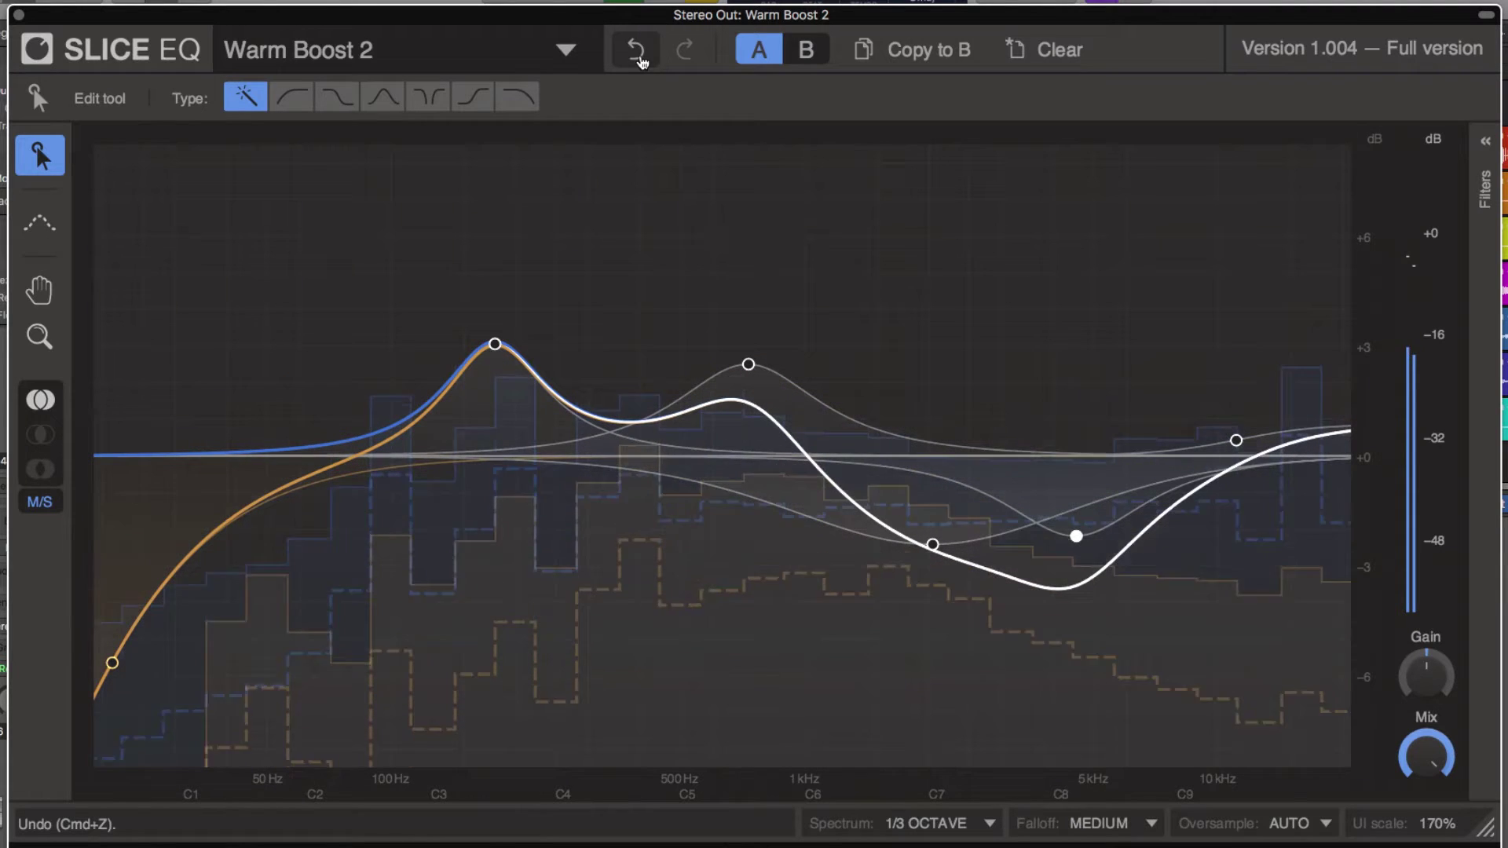
# Step: Undo the 5 kHz dip and 800 Hz peak, then redo both bands
pyautogui.click(638, 55)
pyautogui.click(638, 55)
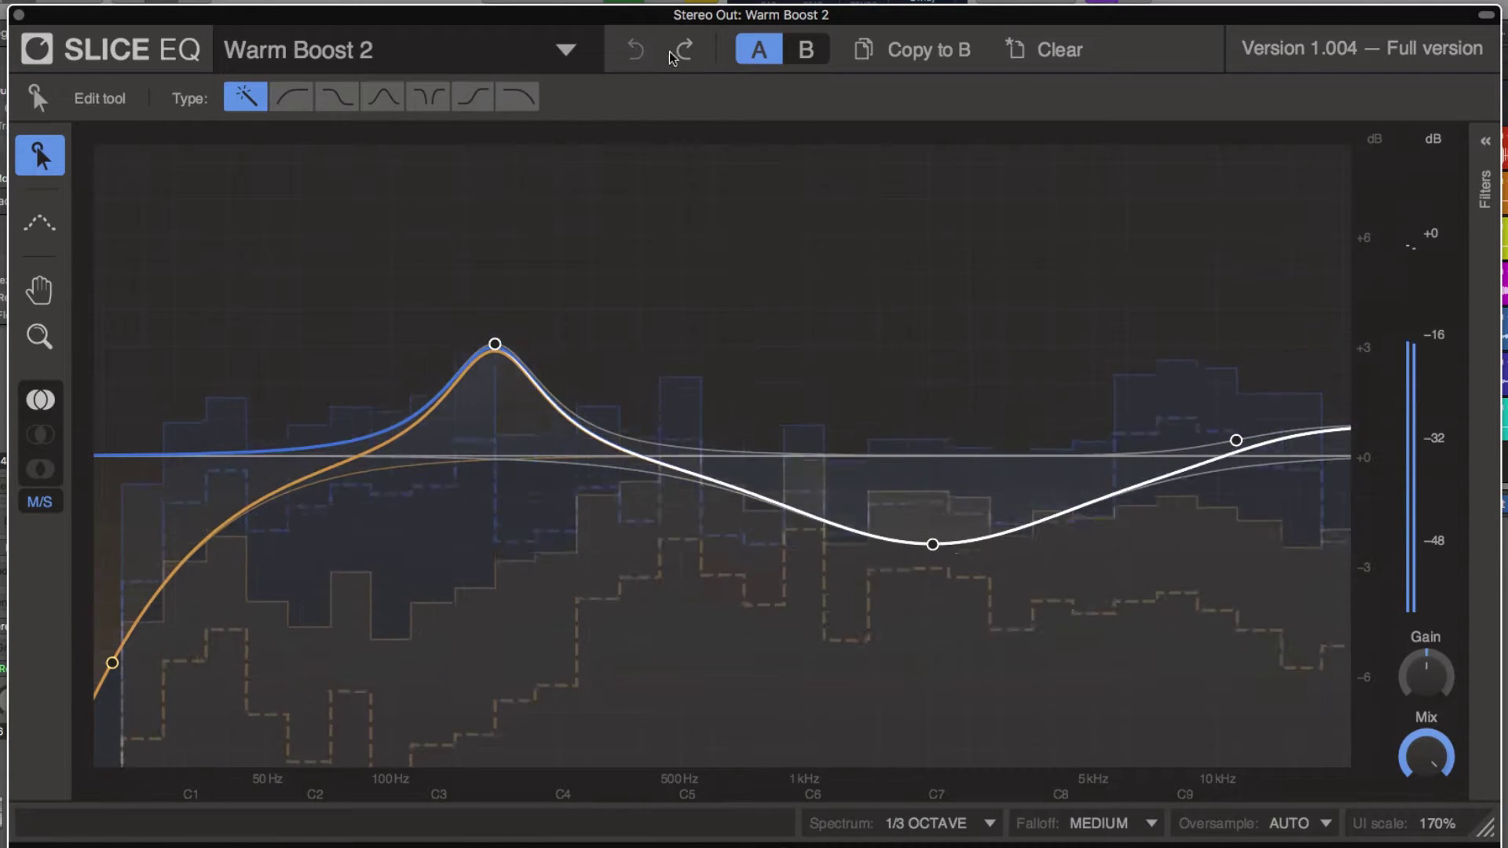
pyautogui.click(676, 55)
pyautogui.click(684, 54)
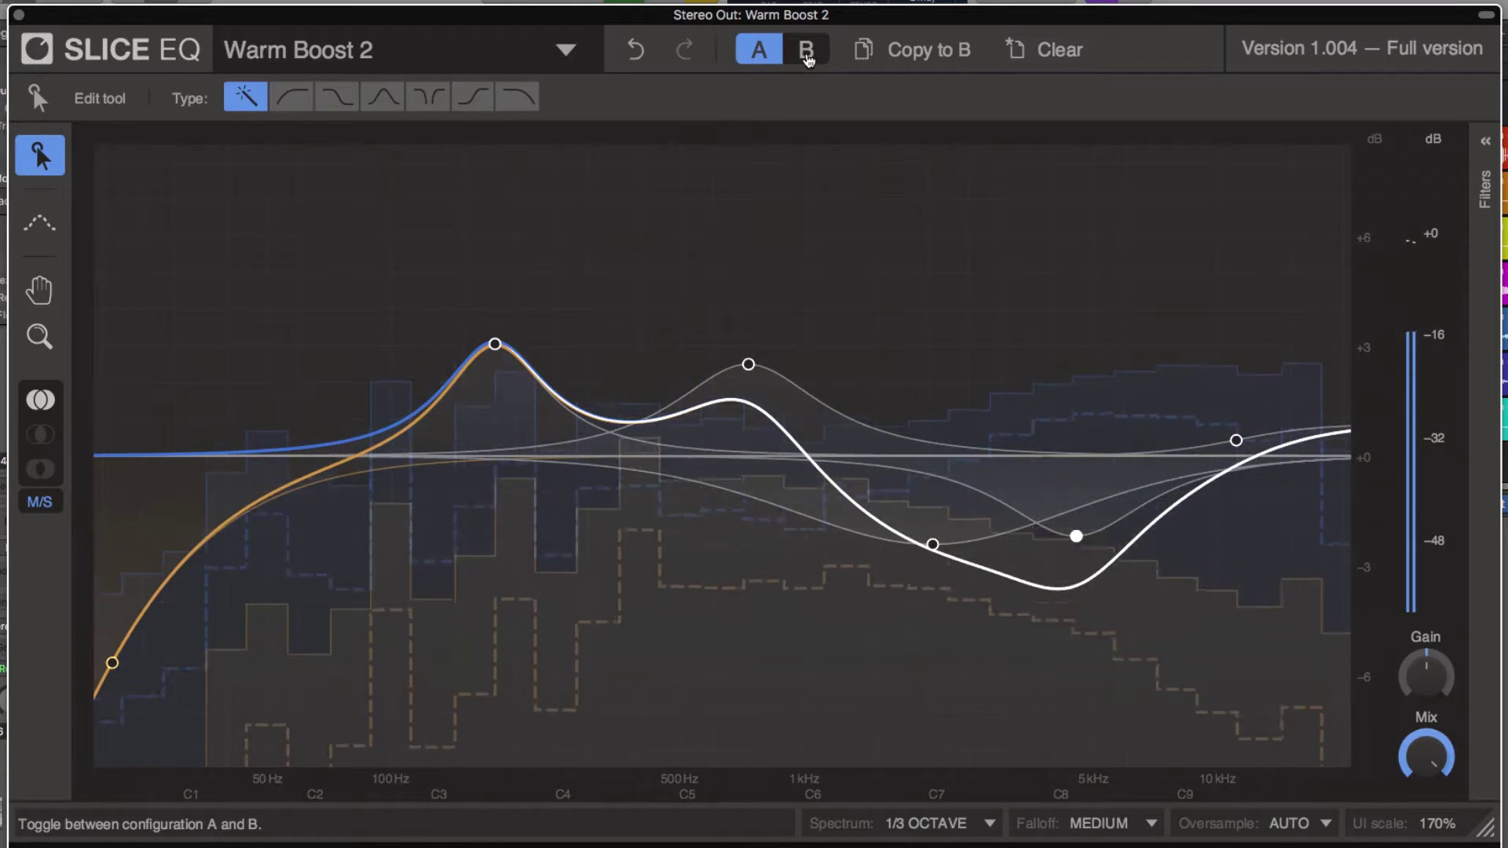
# Step: Load the Stereo Notches factory preset into configuration B
pyautogui.click(806, 49)
pyautogui.click(565, 49)
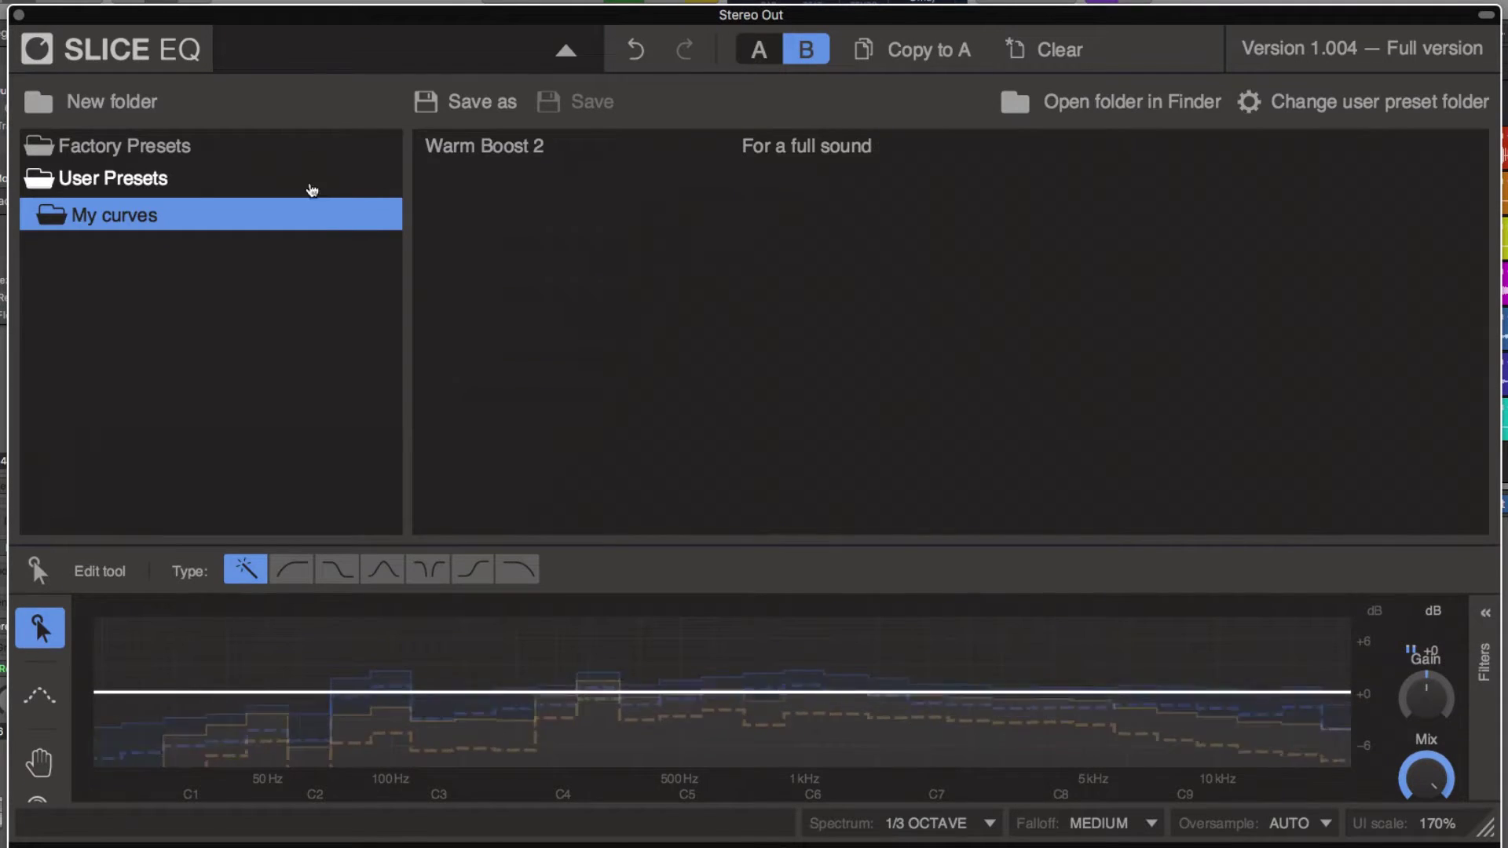
pyautogui.click(263, 174)
pyautogui.click(126, 145)
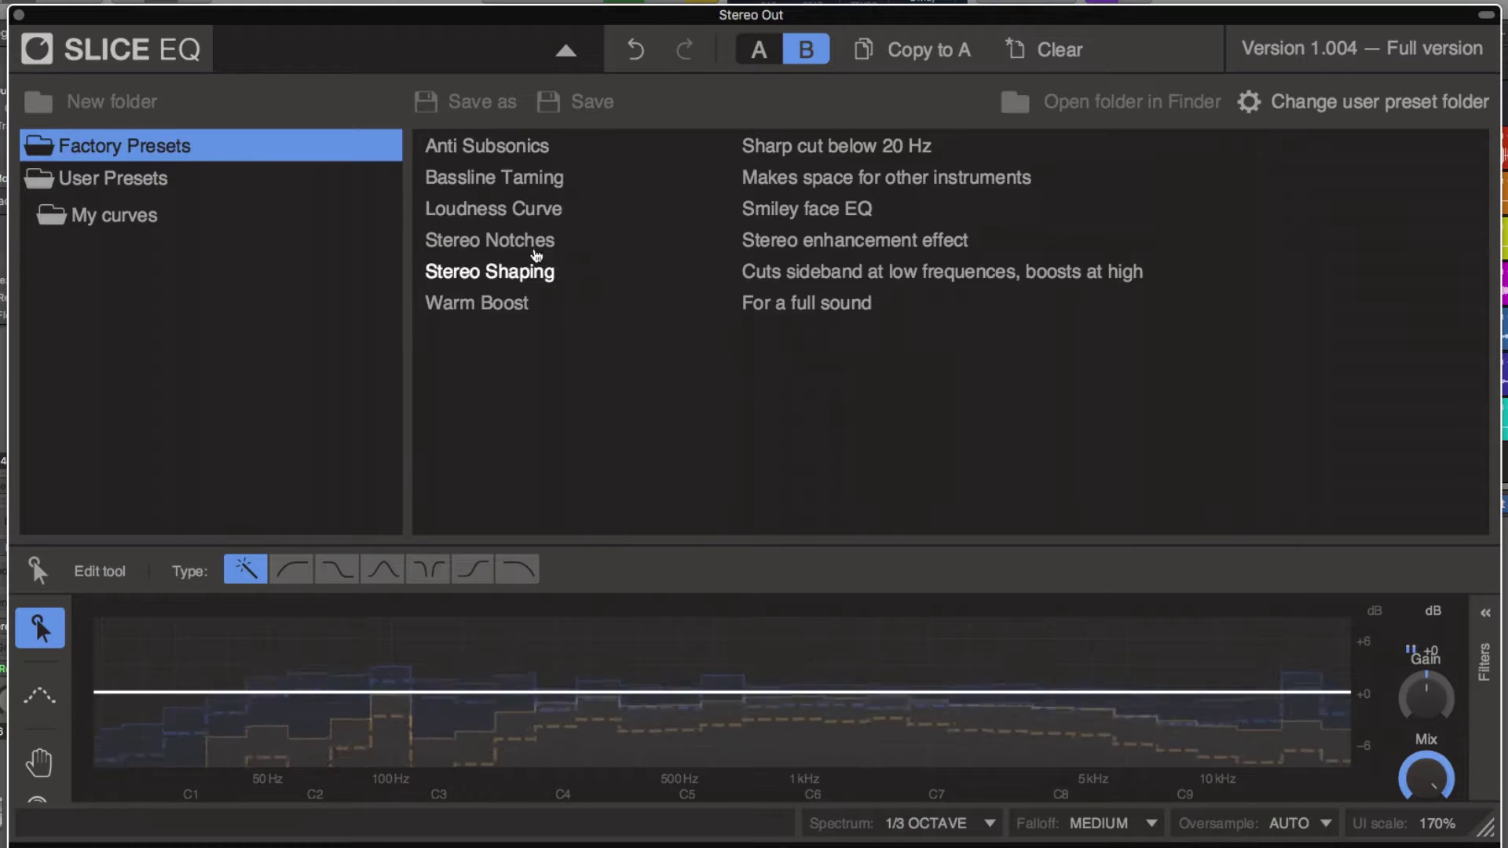
pyautogui.click(524, 245)
pyautogui.click(565, 50)
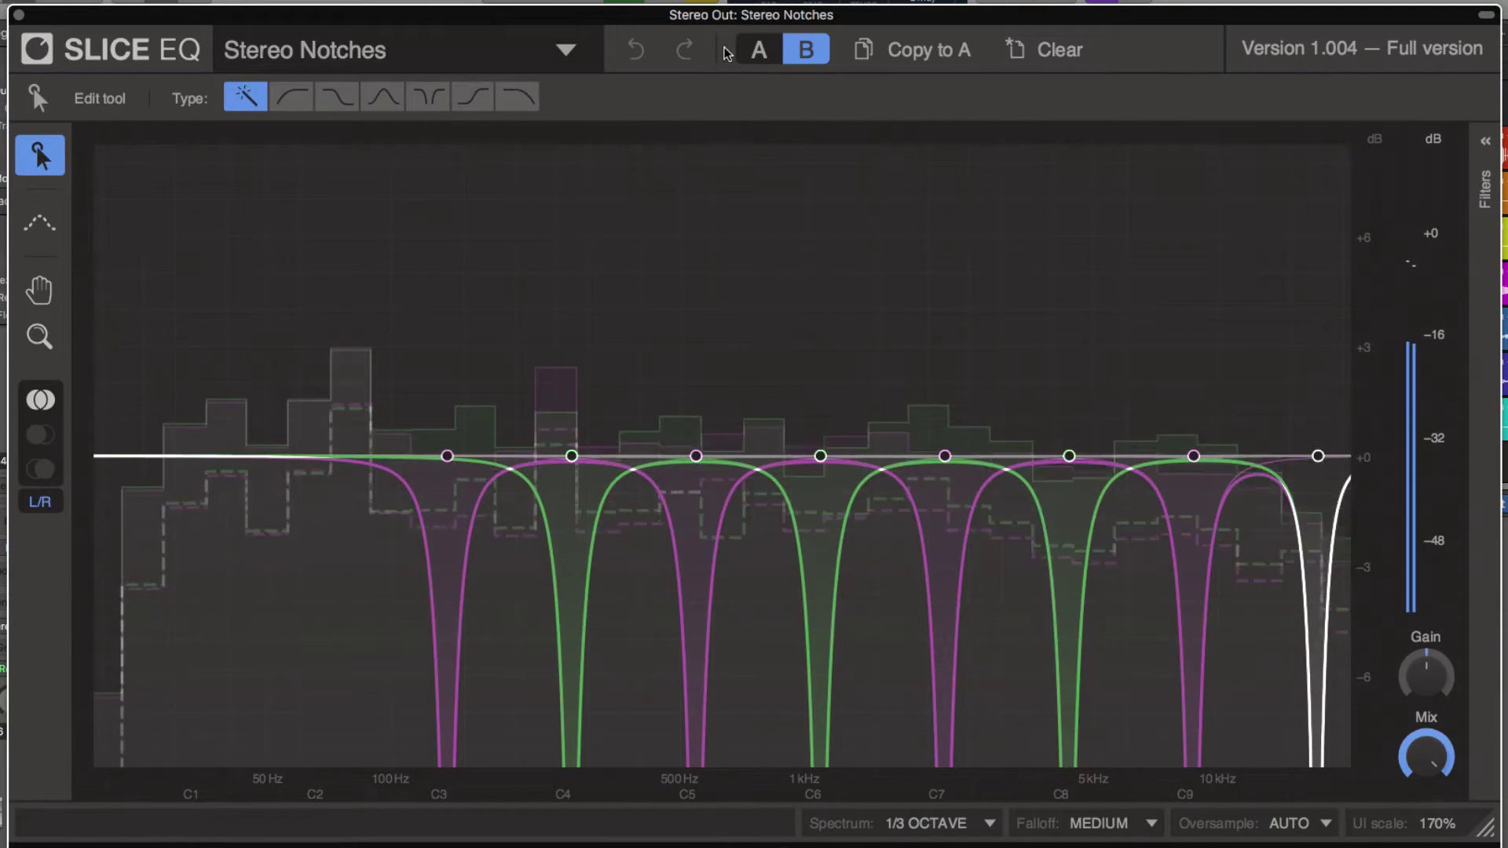
# Step: Compare A against B, copy A into B, clear B, and return to A
pyautogui.click(757, 51)
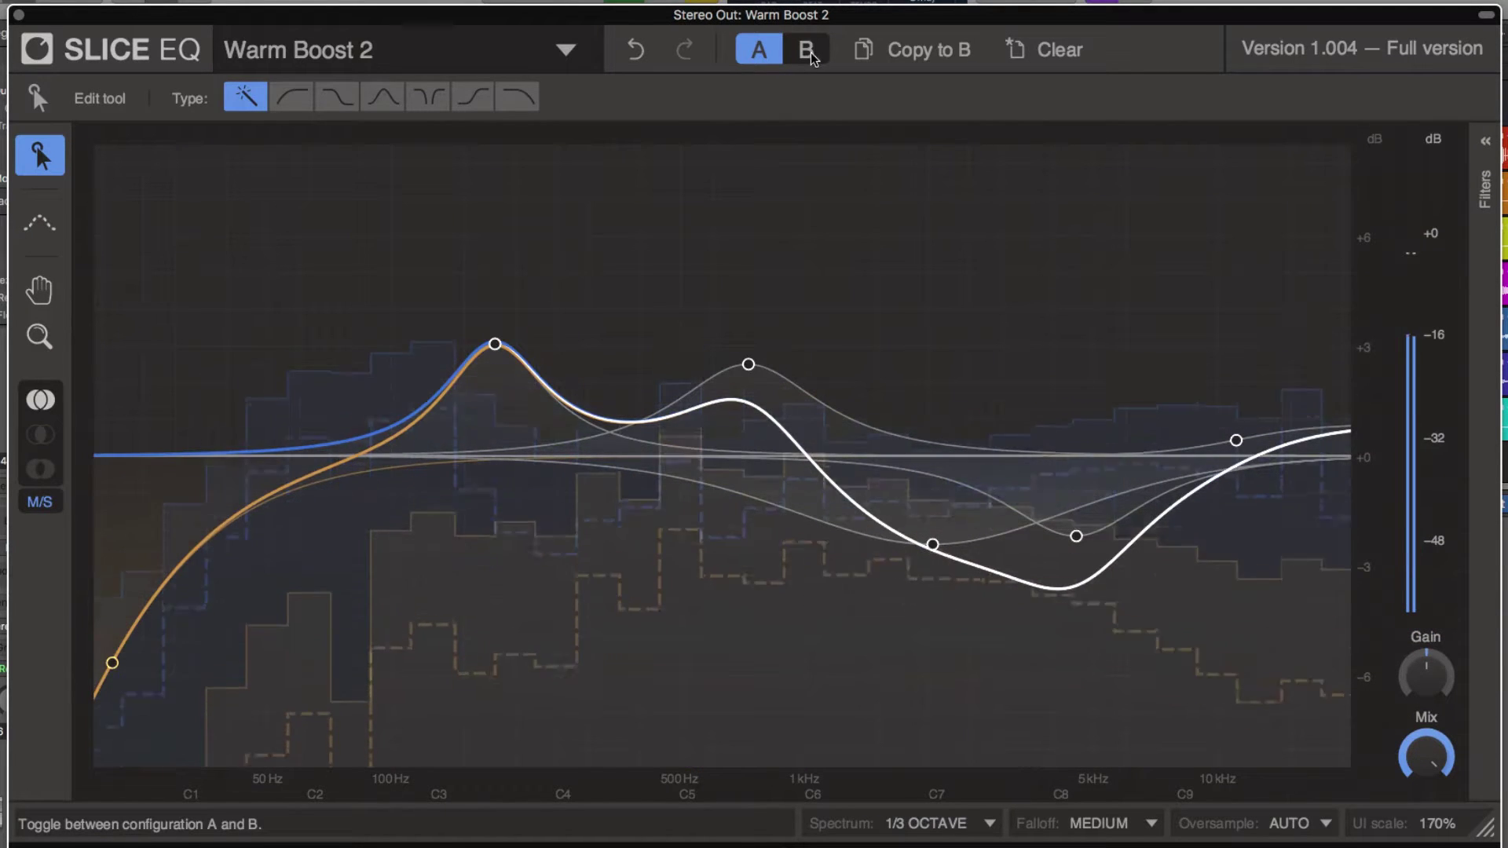
pyautogui.click(807, 51)
pyautogui.click(806, 51)
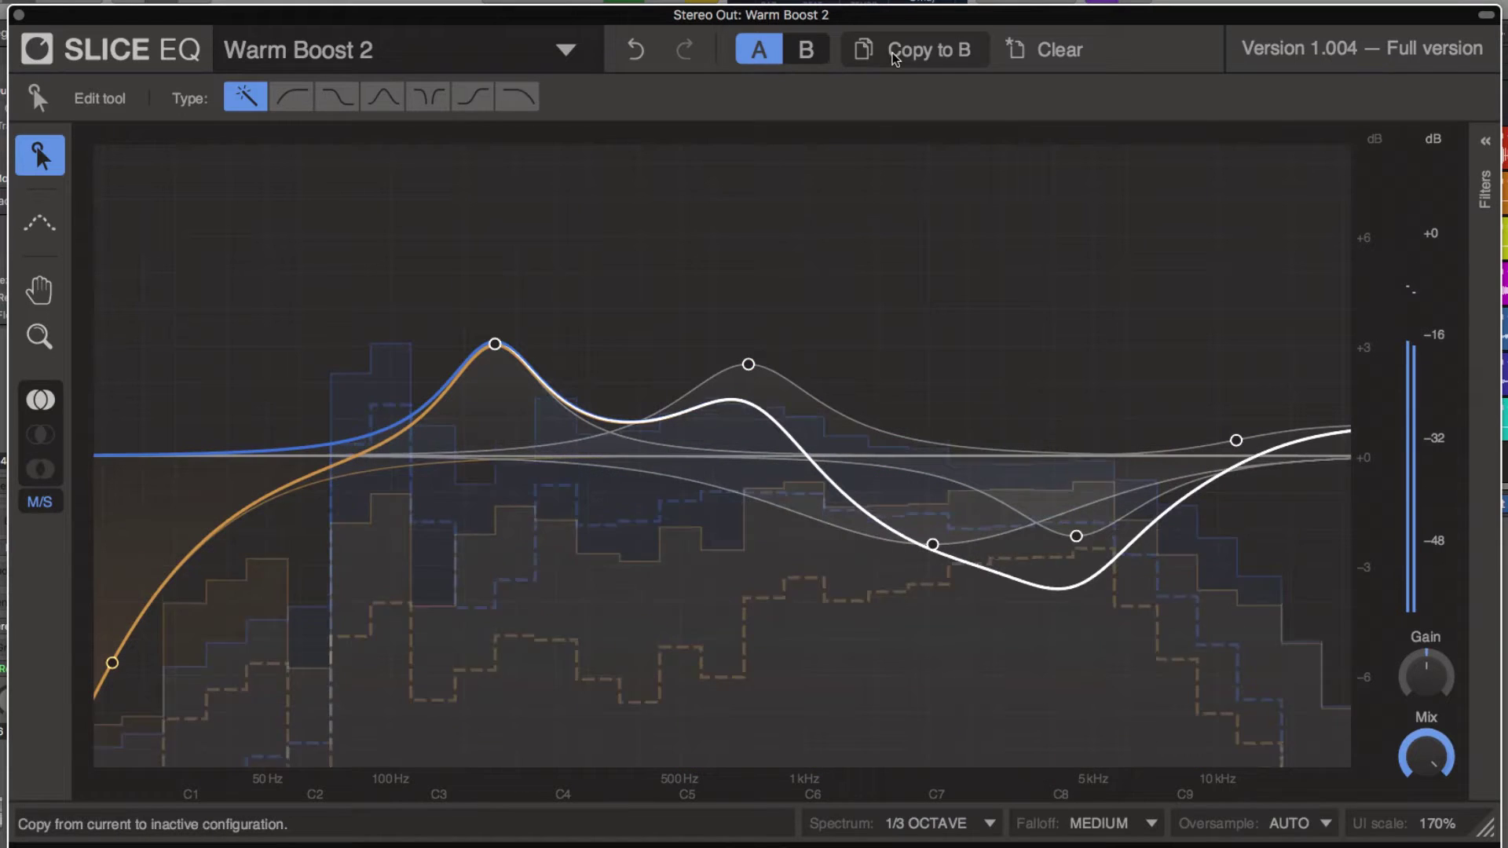
pyautogui.click(893, 53)
pyautogui.click(809, 52)
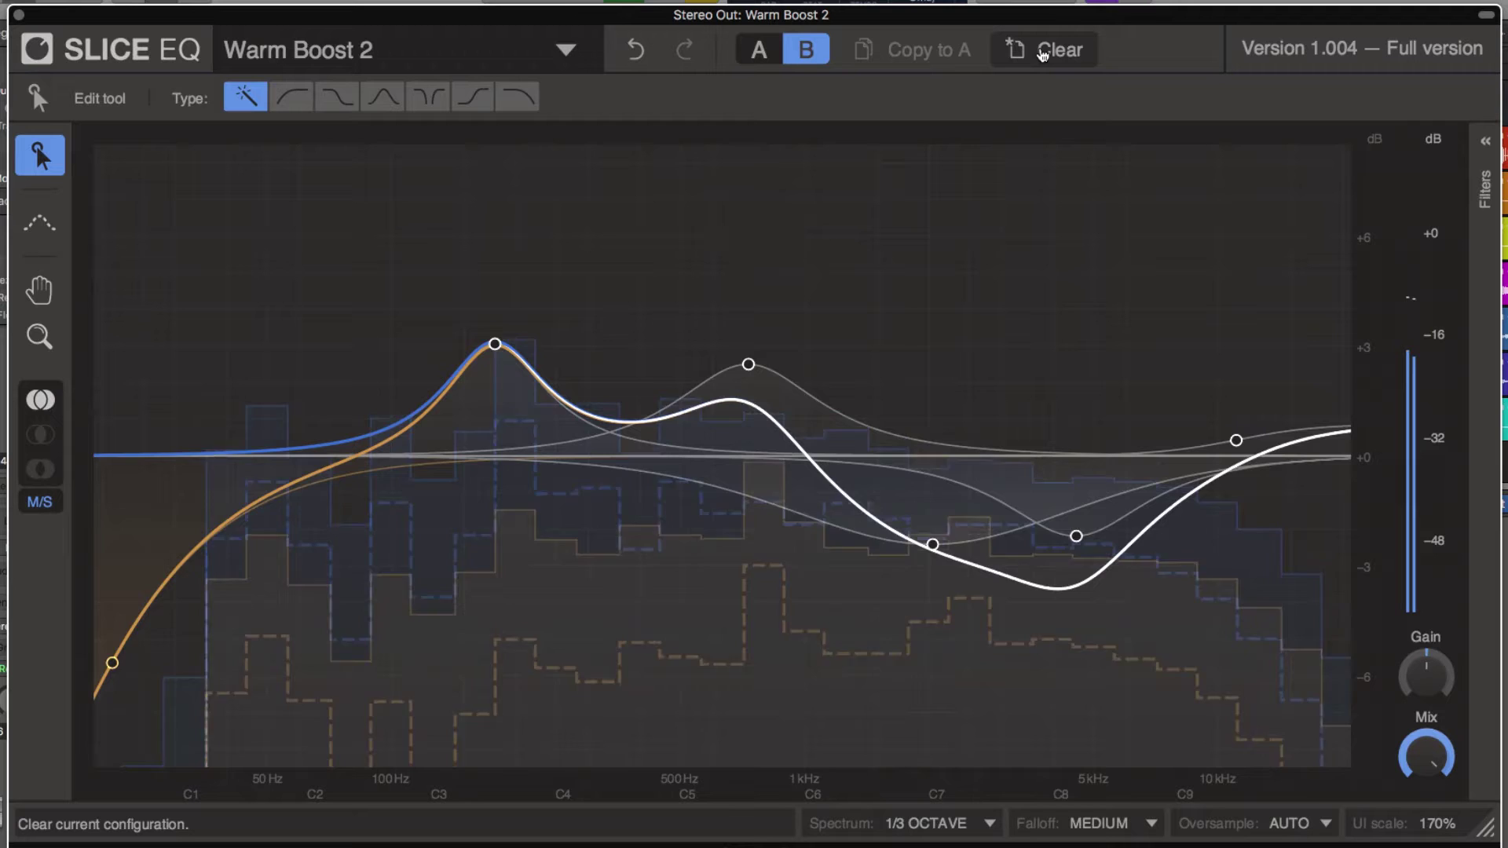
pyautogui.click(1042, 52)
pyautogui.click(759, 52)
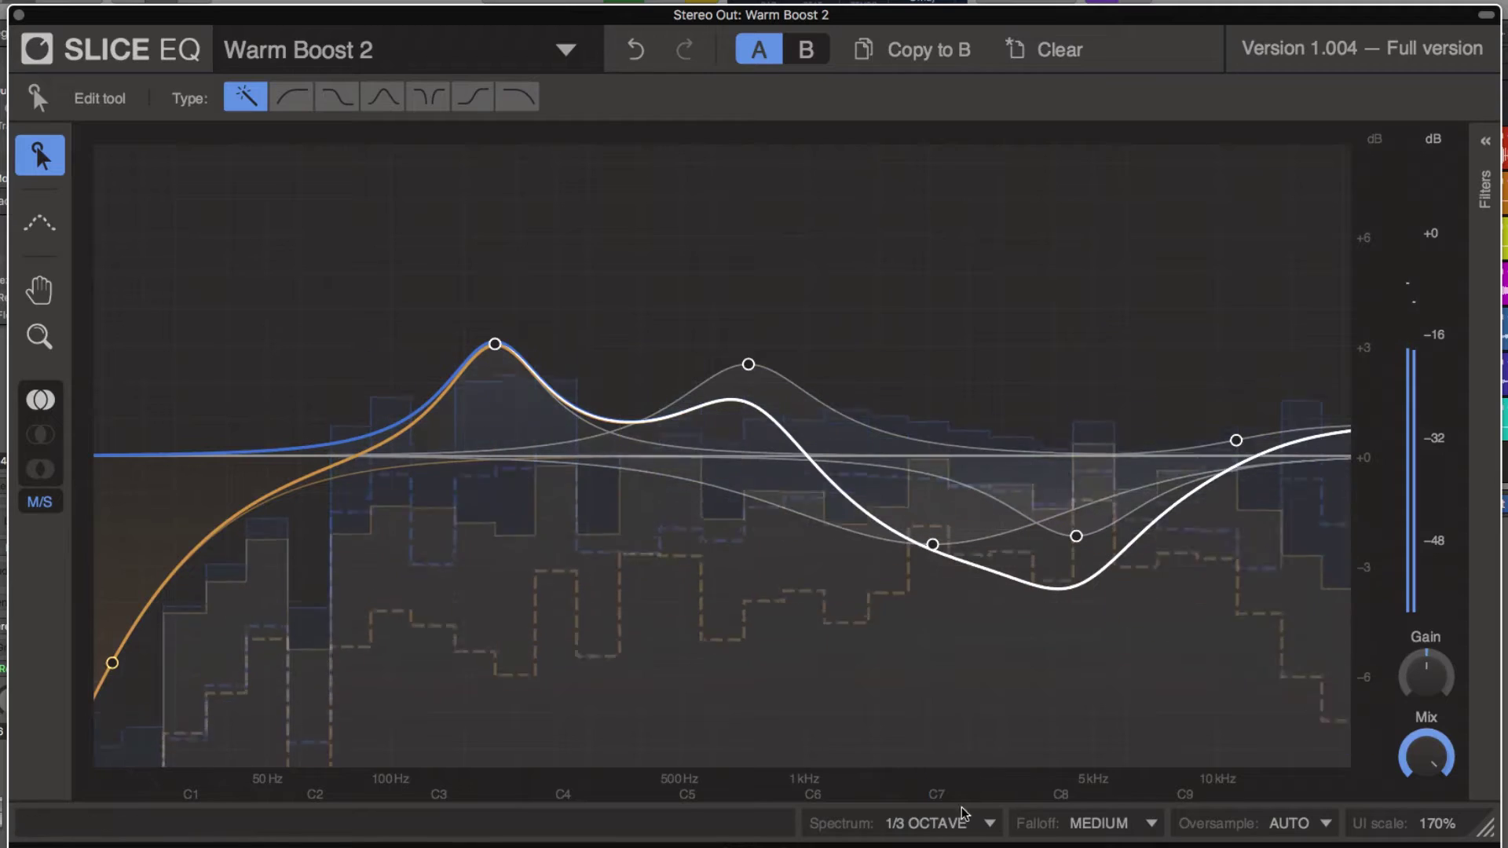
# Step: Try spectrum resolutions EXACT, SEMITONE and OCTAVE, then set it back to 1/3 OCTAVE
pyautogui.click(967, 830)
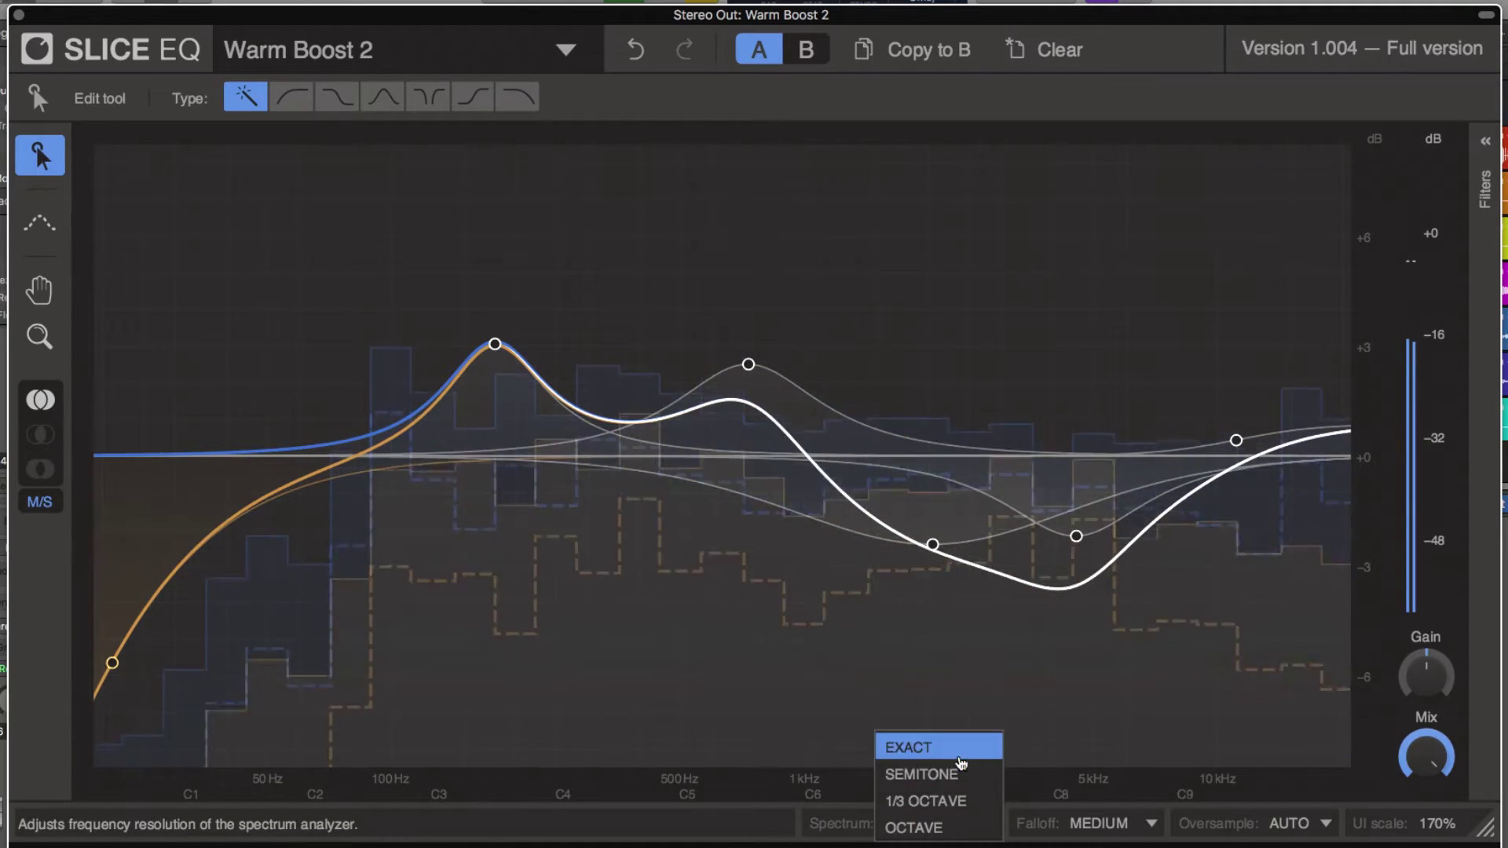
pyautogui.click(958, 753)
pyautogui.click(966, 822)
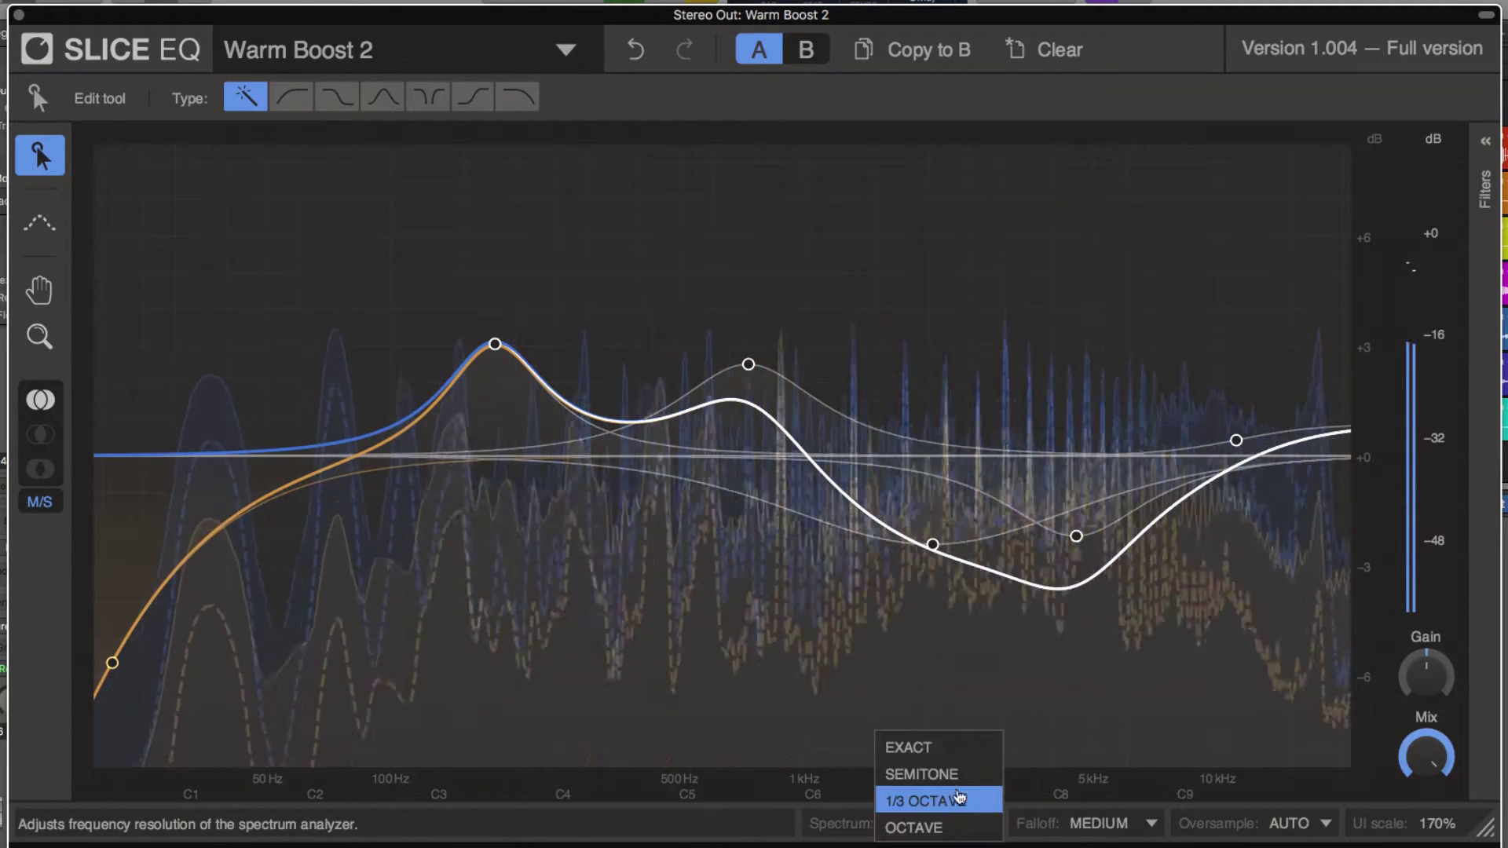
pyautogui.click(961, 776)
pyautogui.click(960, 823)
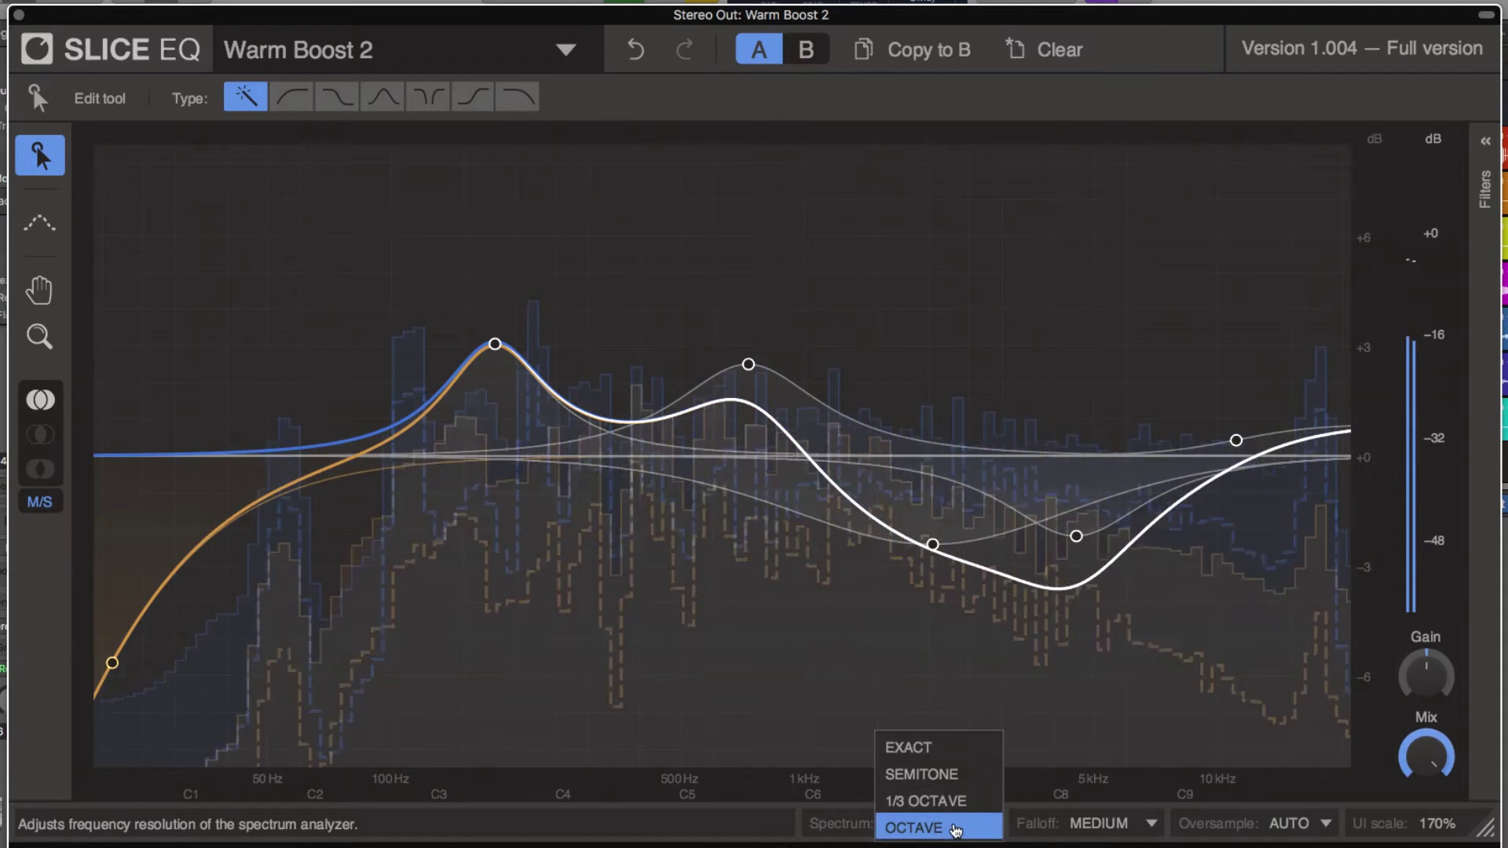
pyautogui.click(957, 826)
pyautogui.click(959, 823)
pyautogui.click(964, 801)
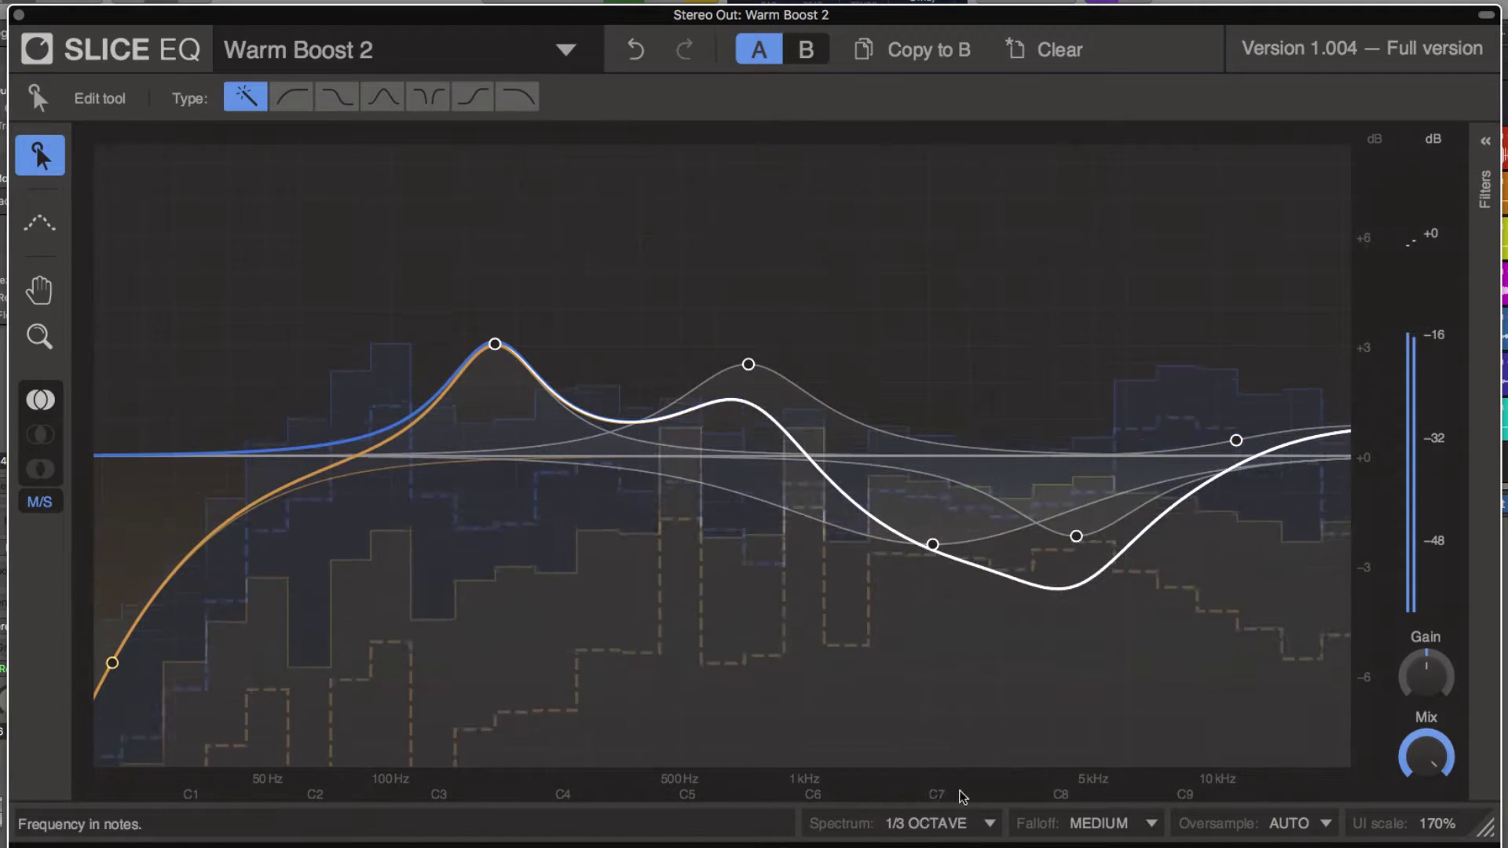
# Step: Try spectrum falloff OFF, SLOW and FAST, return it to MEDIUM, and show the oversampling choices
pyautogui.click(1090, 829)
pyautogui.click(1115, 746)
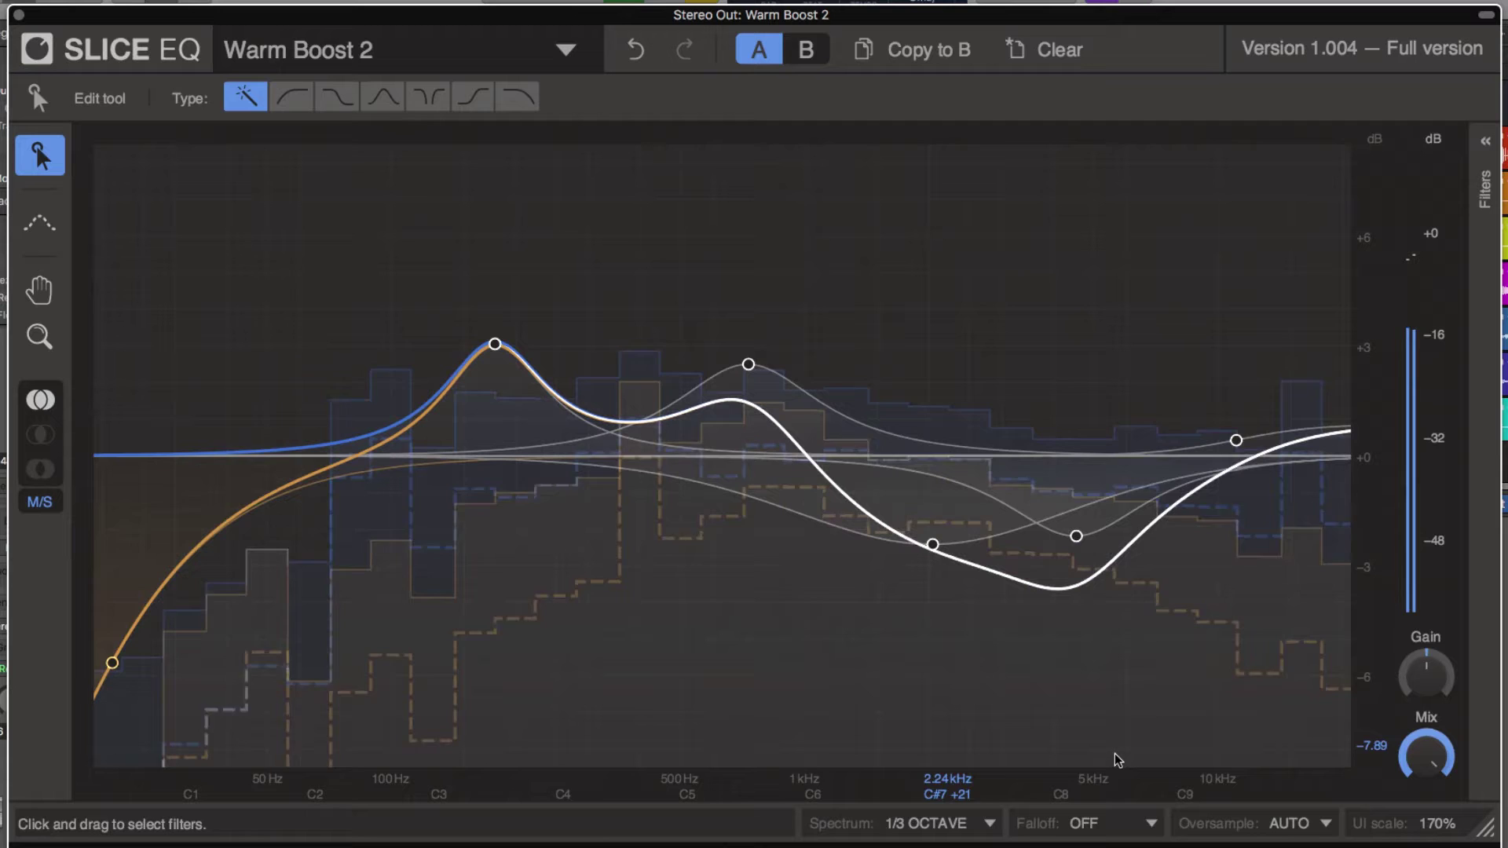
pyautogui.click(1122, 832)
pyautogui.click(1100, 774)
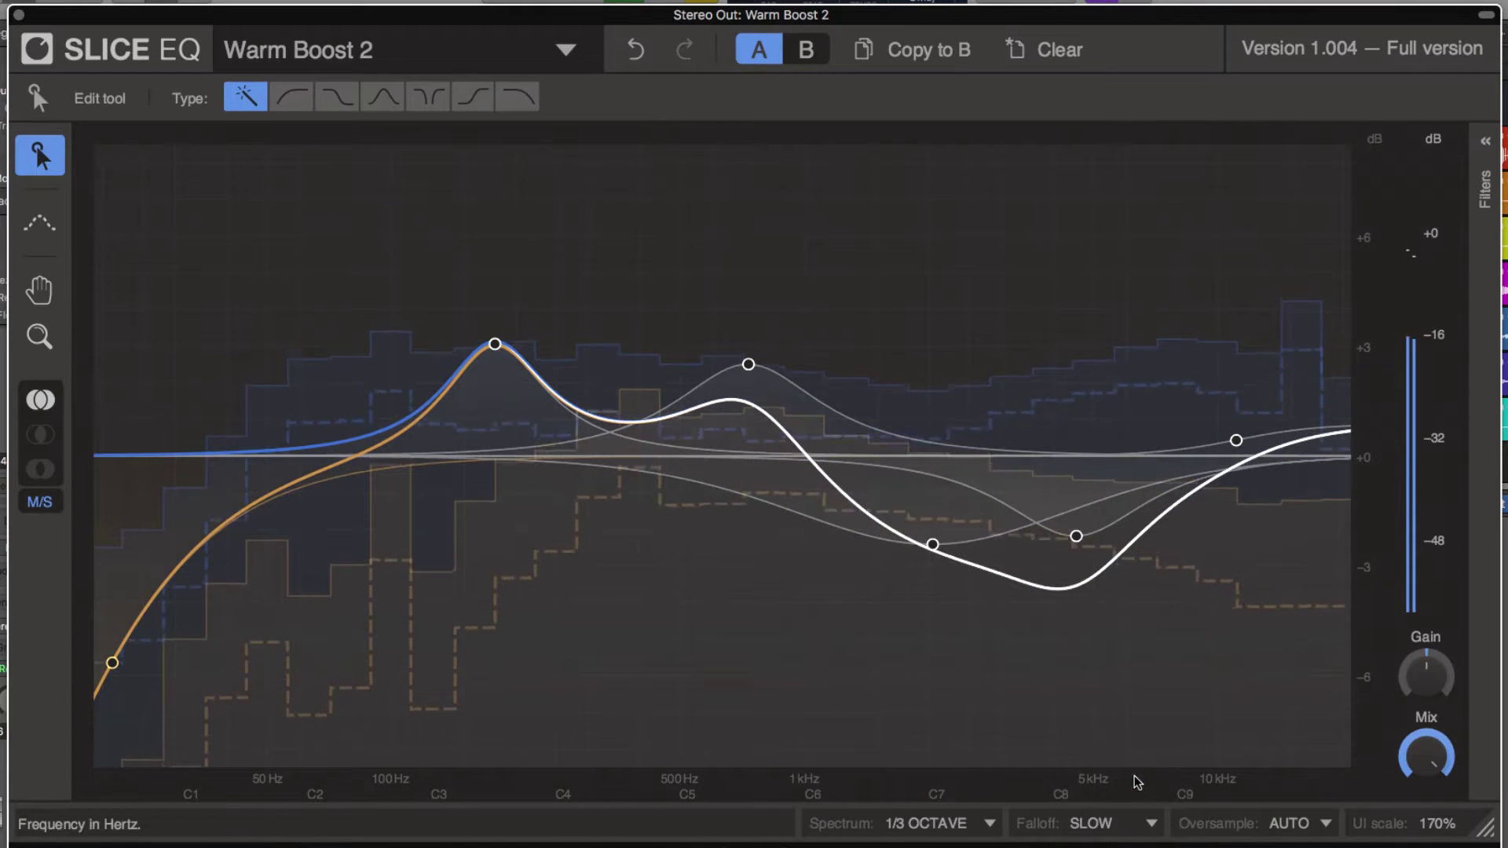
pyautogui.click(1123, 831)
pyautogui.click(1123, 831)
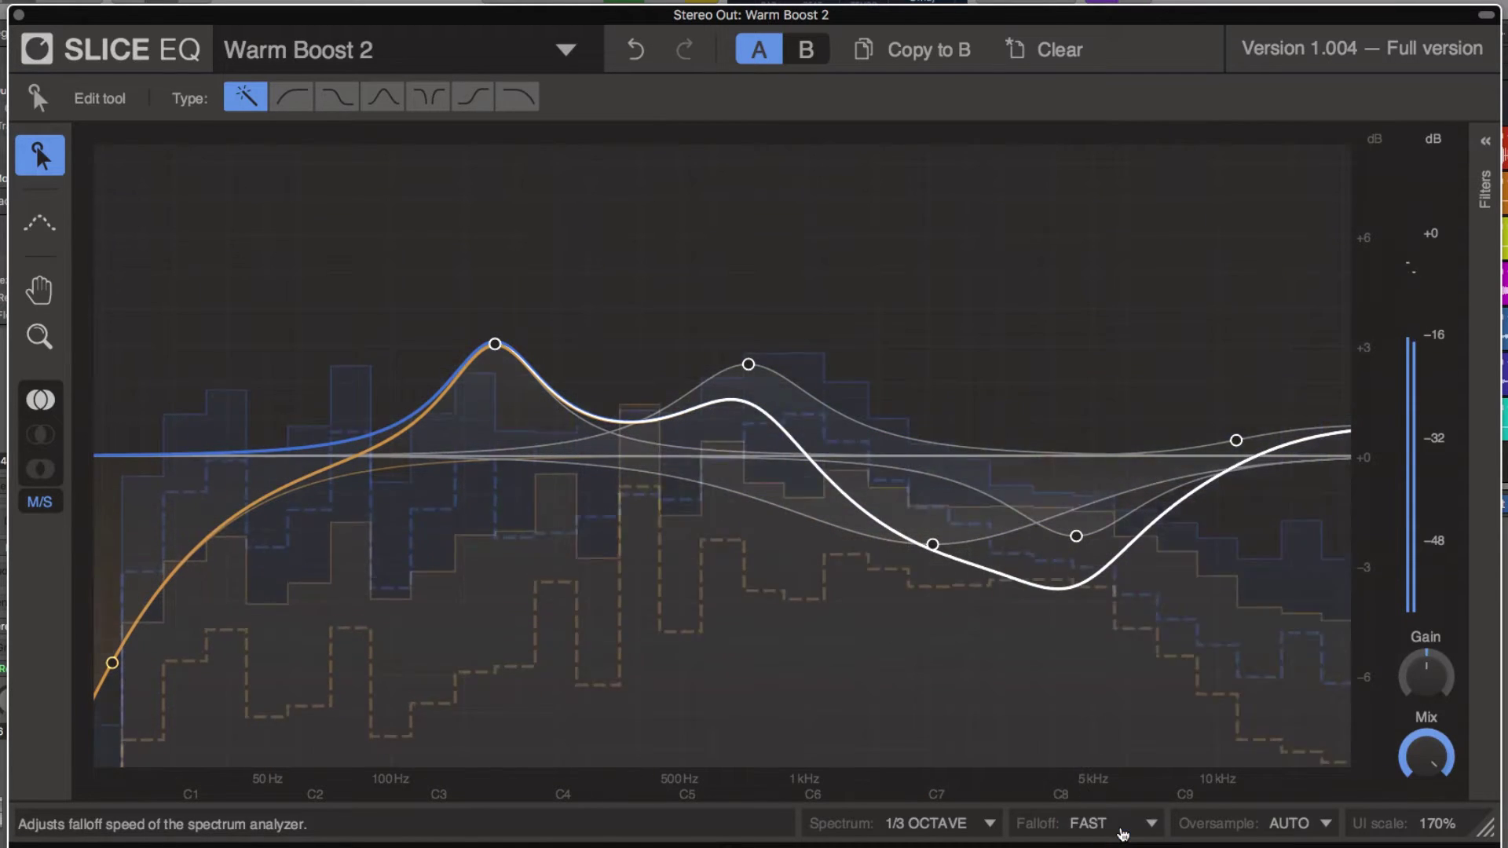
pyautogui.click(1123, 827)
pyautogui.click(1131, 800)
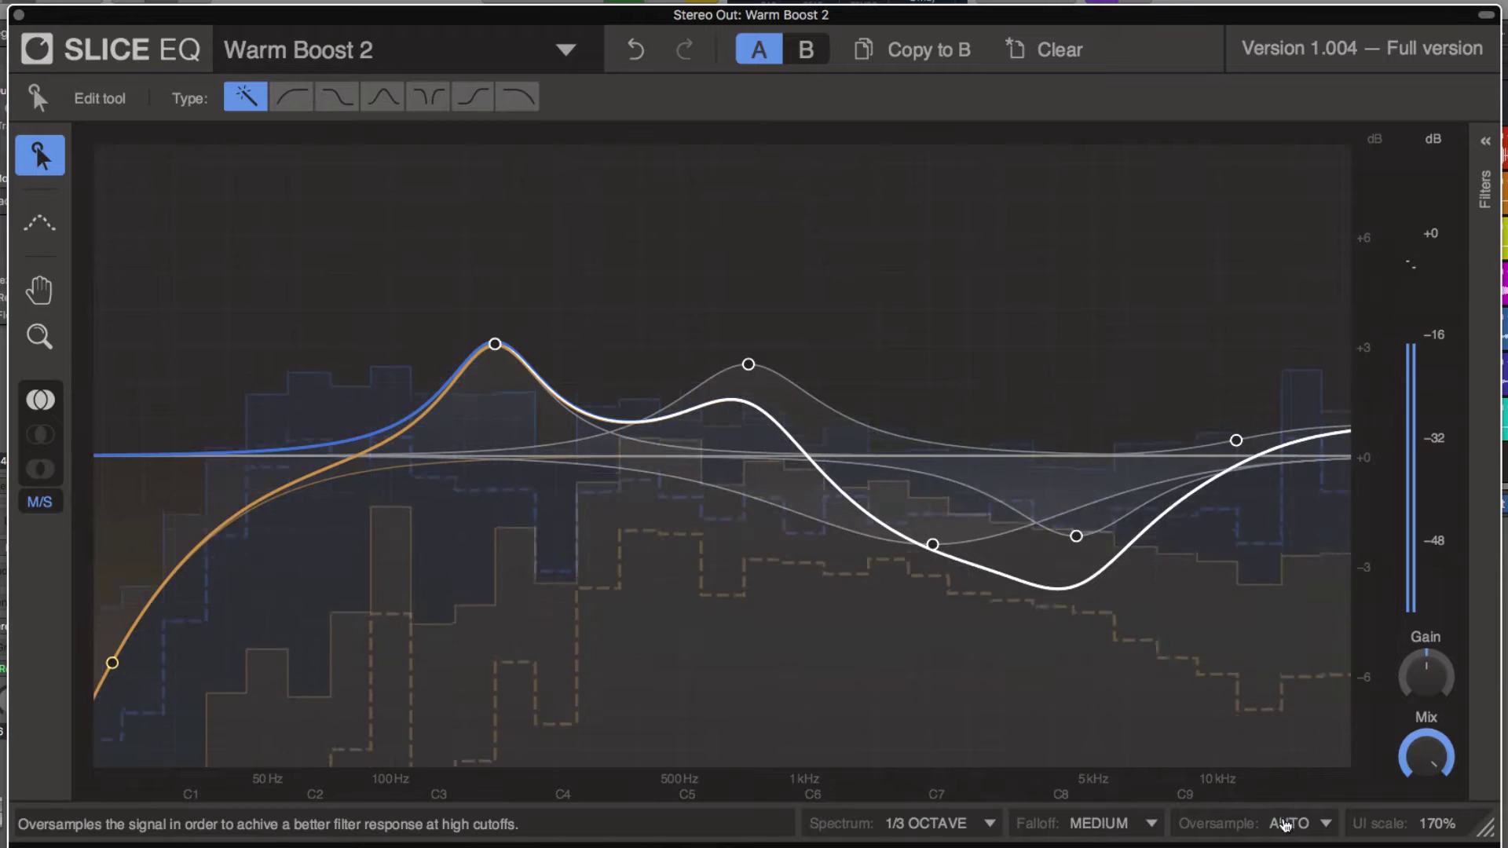
pyautogui.click(1285, 823)
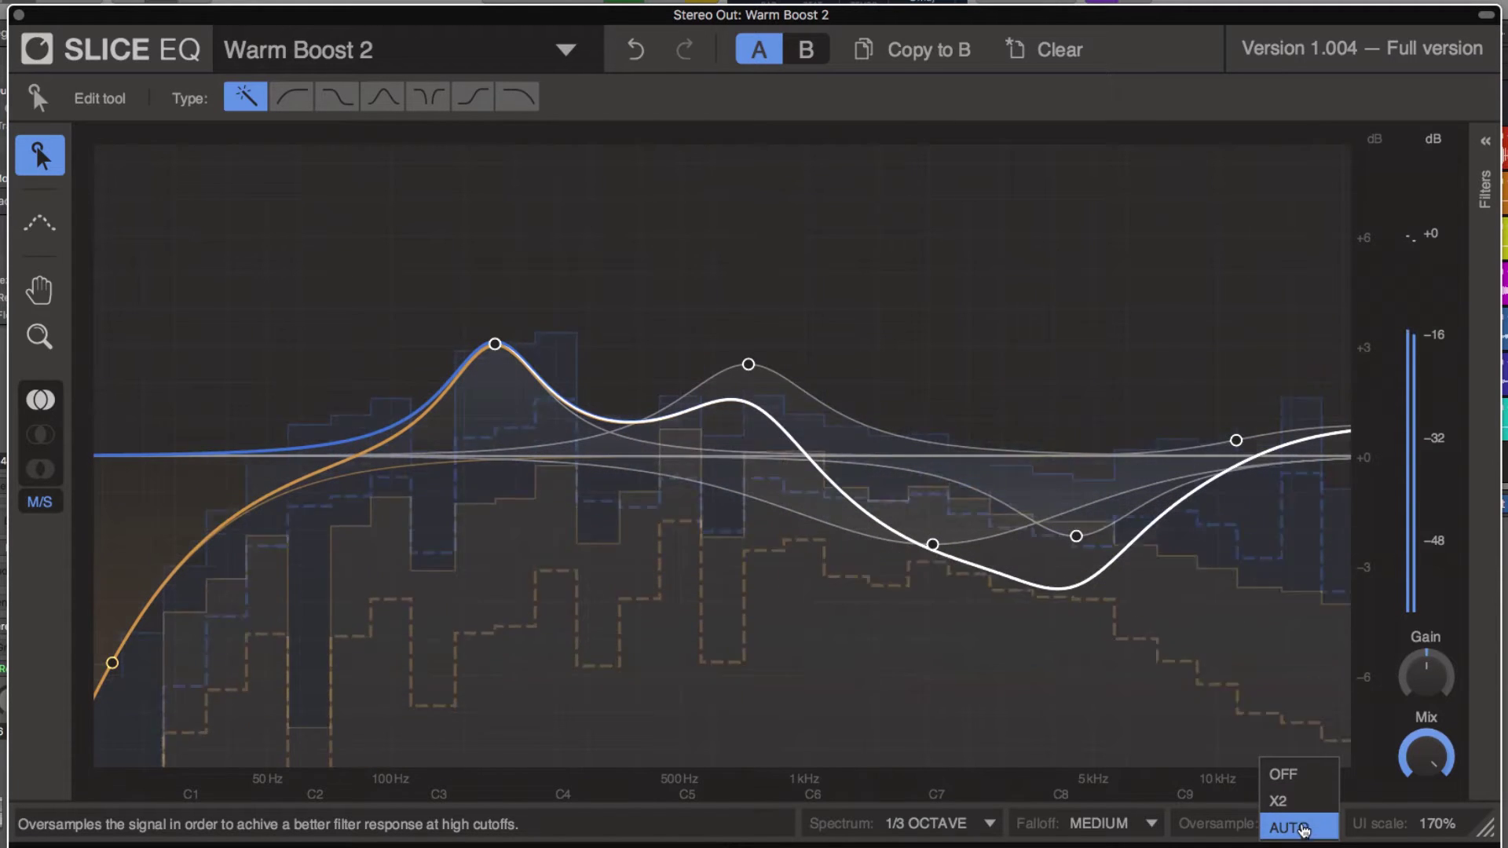
# Step: Set oversampling to AUTO, then expand and collapse the per-filter settings list
pyautogui.click(1304, 830)
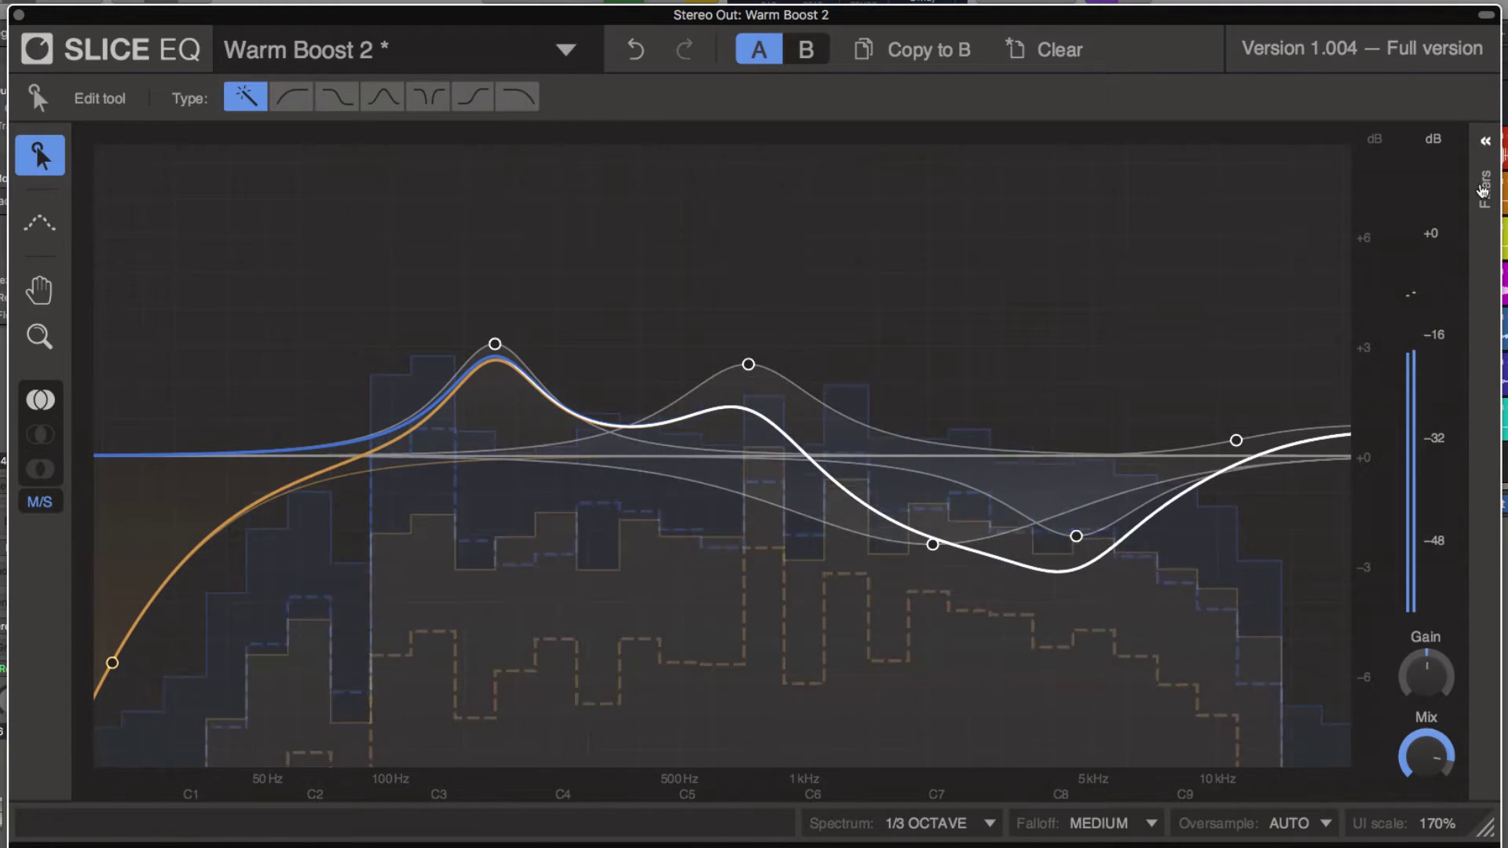
pyautogui.click(1483, 191)
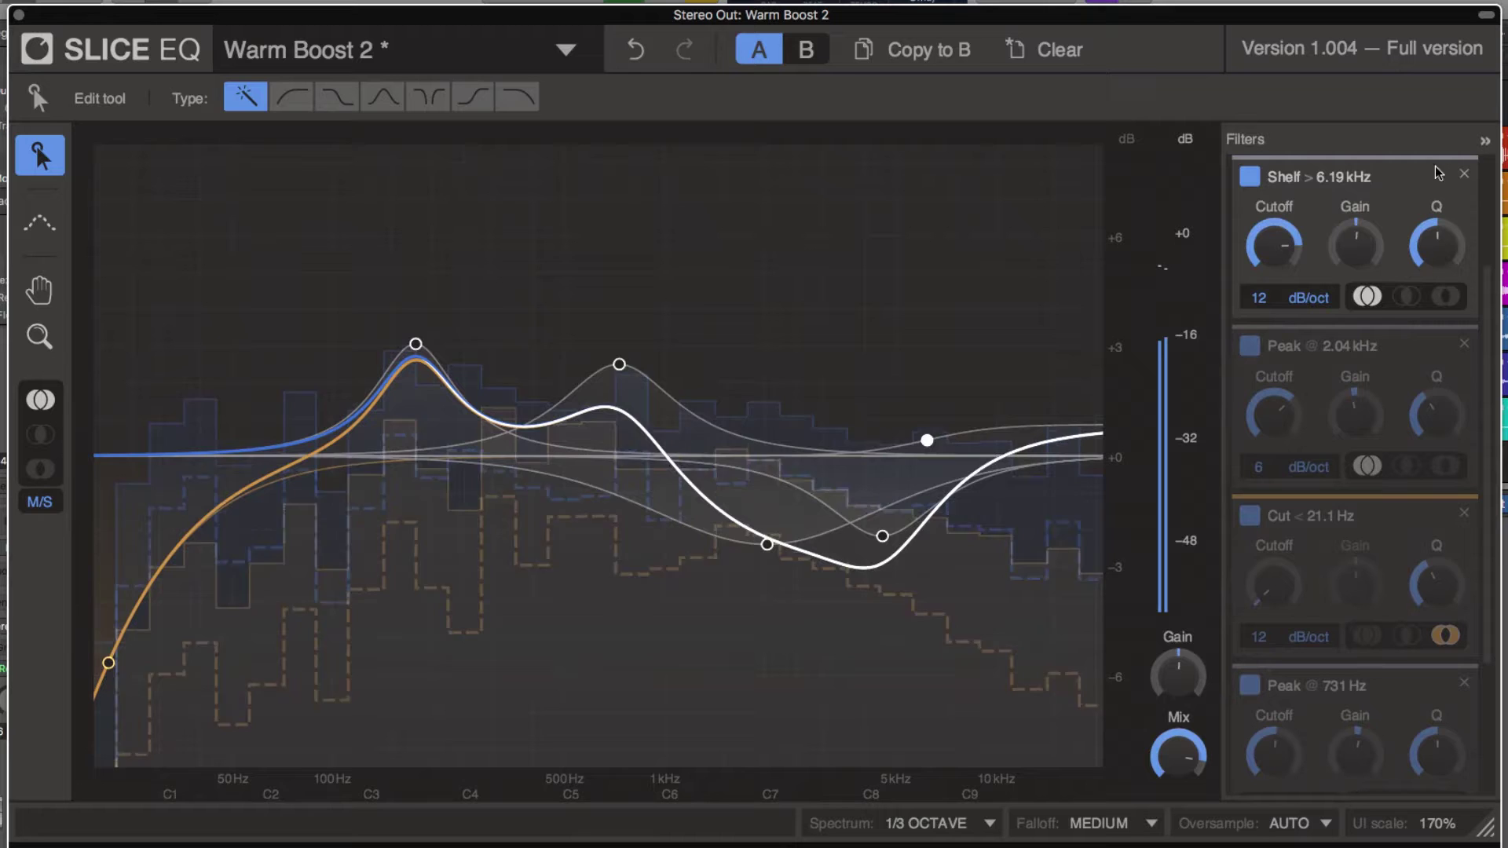
pyautogui.click(1486, 144)
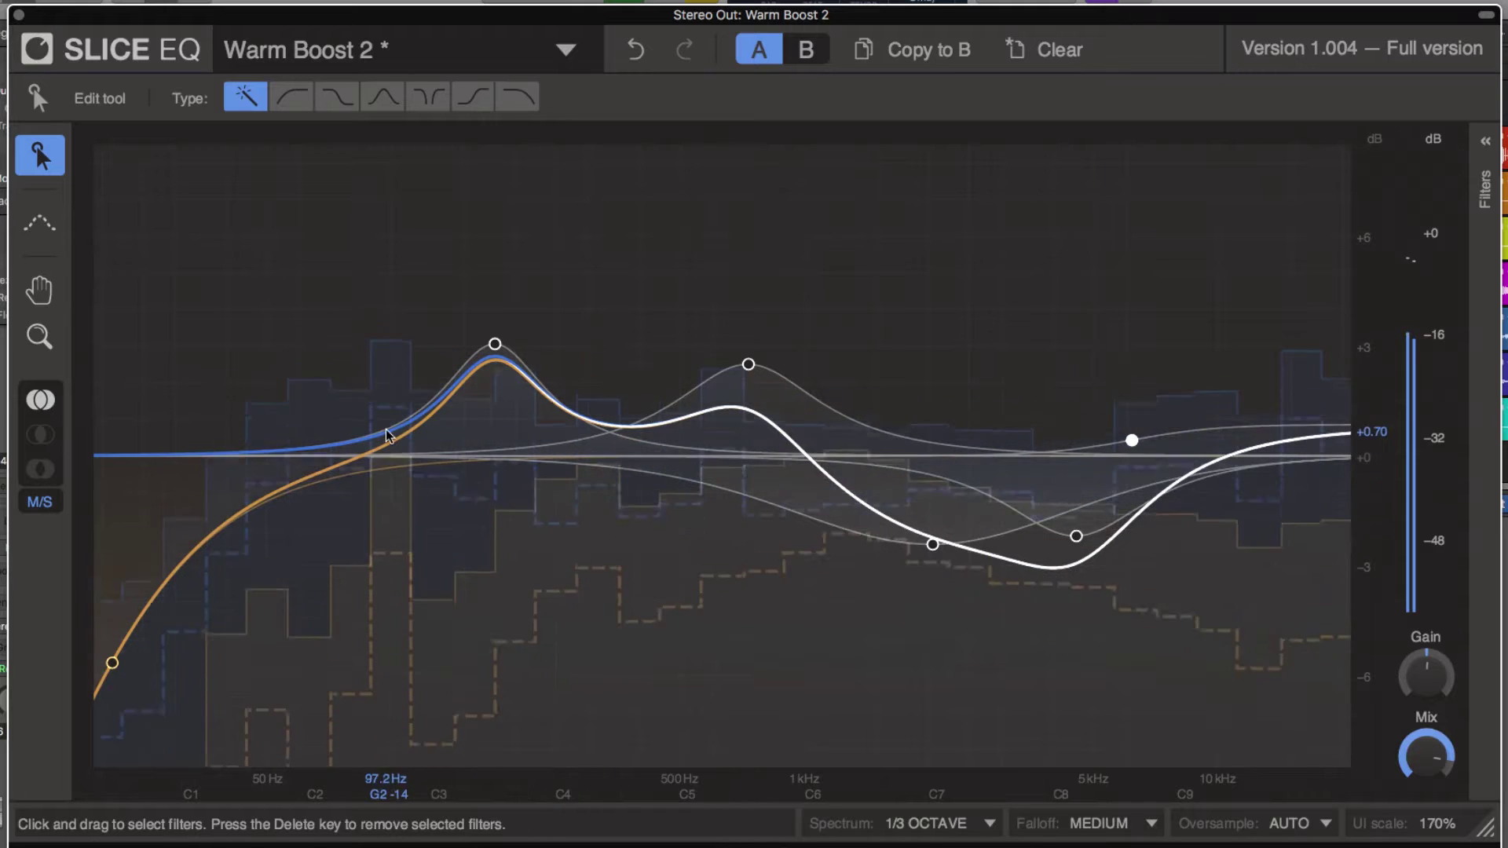
# Step: Step through the Reference, Pan and Zoom tools, then switch stereo editing to Left/Right
pyautogui.click(42, 237)
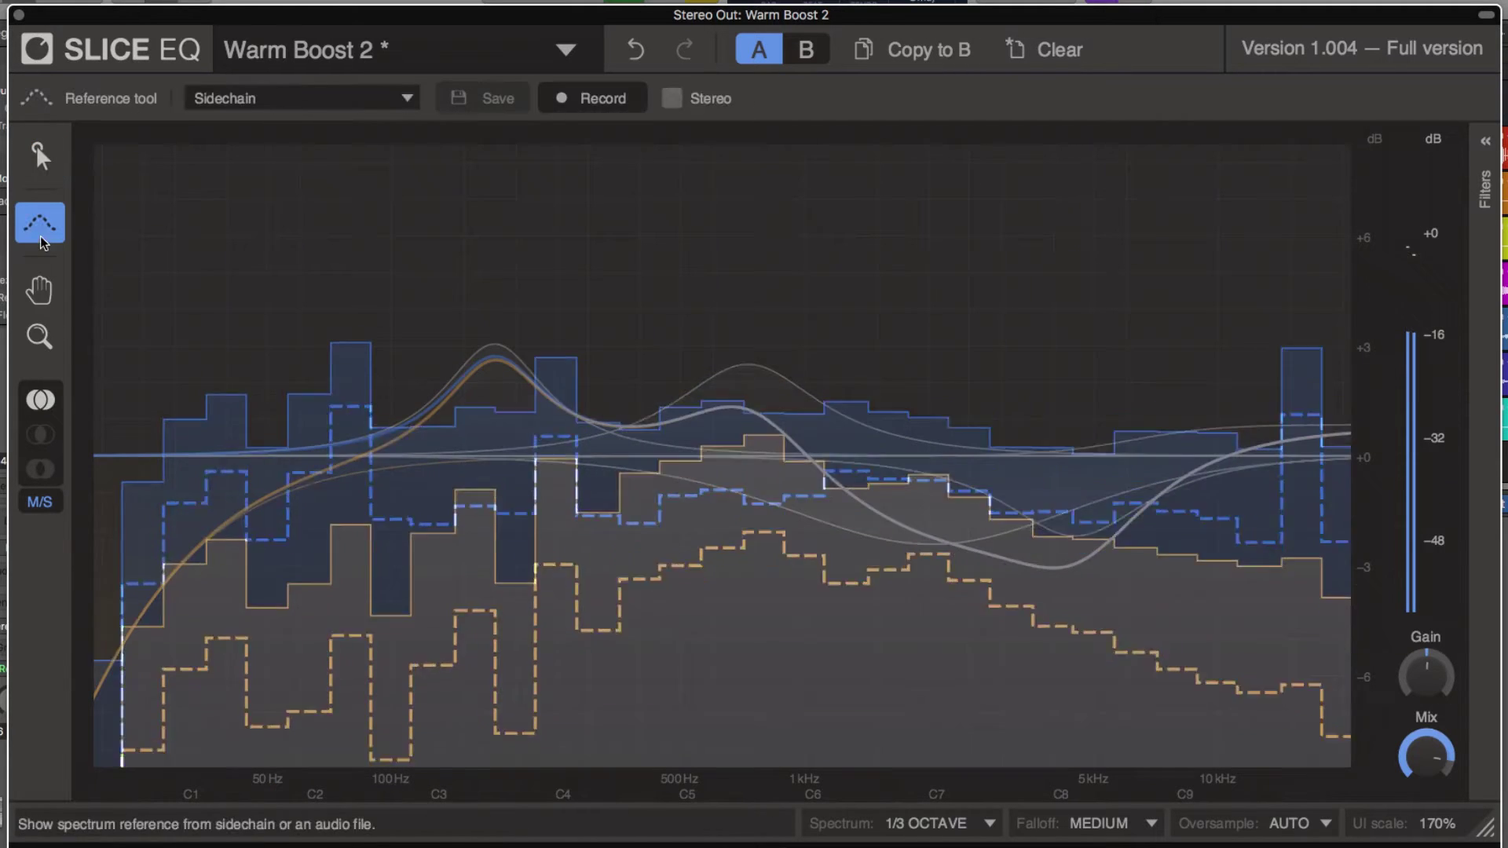
pyautogui.click(40, 292)
pyautogui.click(44, 346)
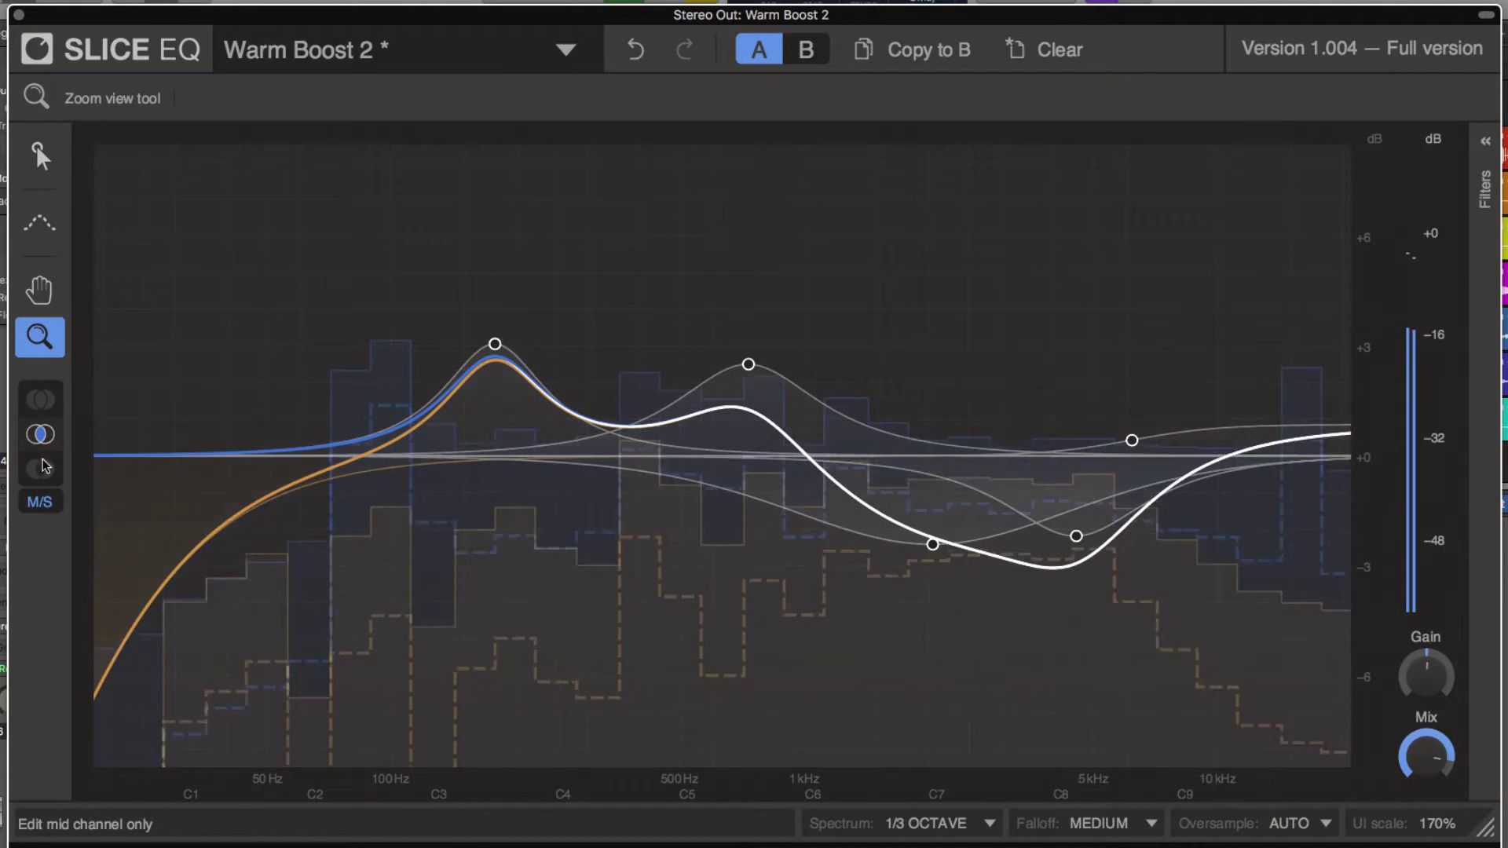
pyautogui.click(42, 494)
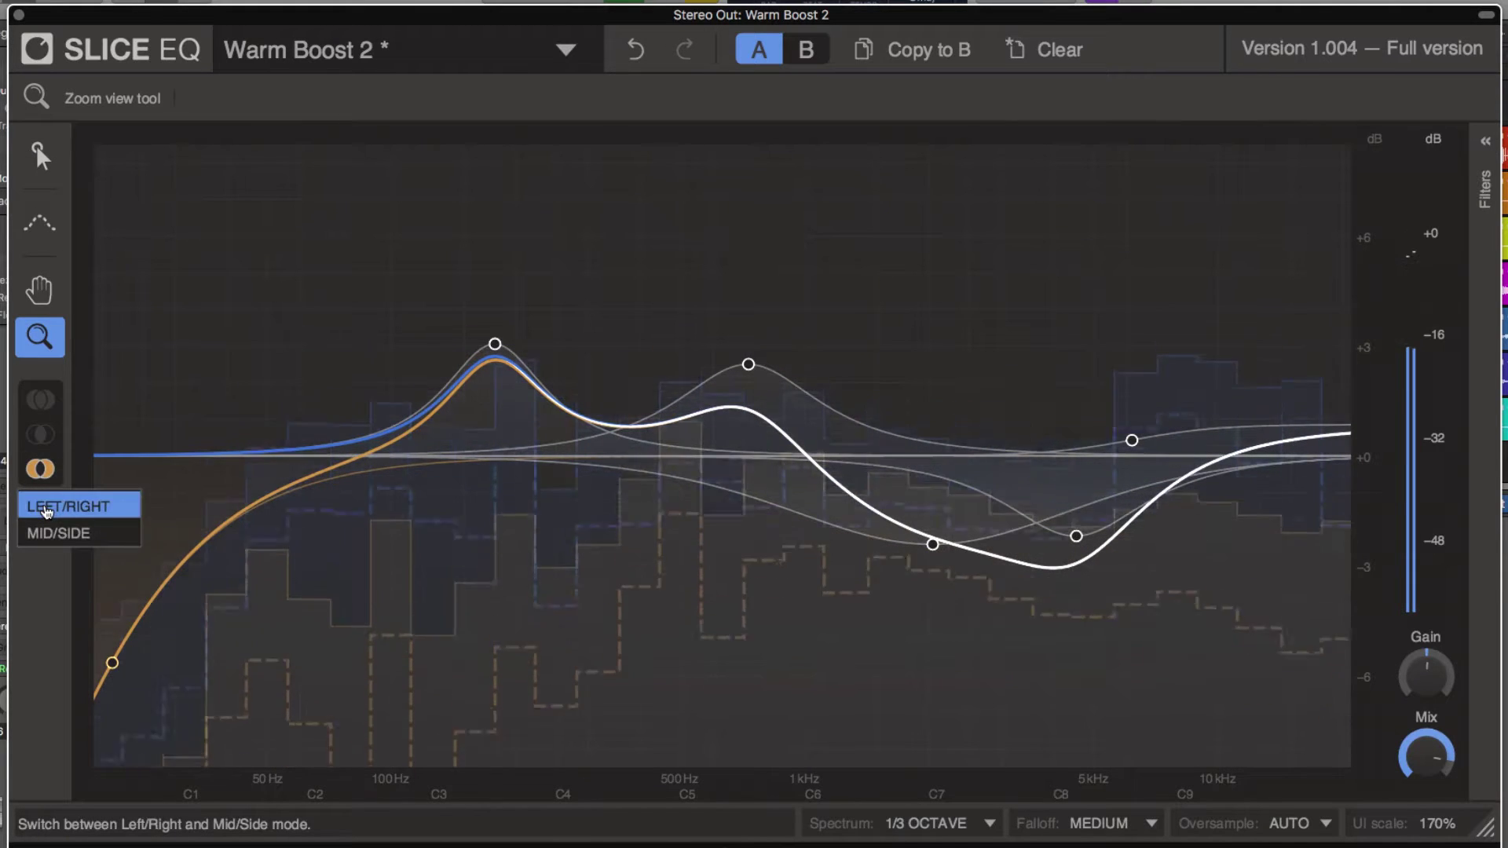
pyautogui.click(46, 503)
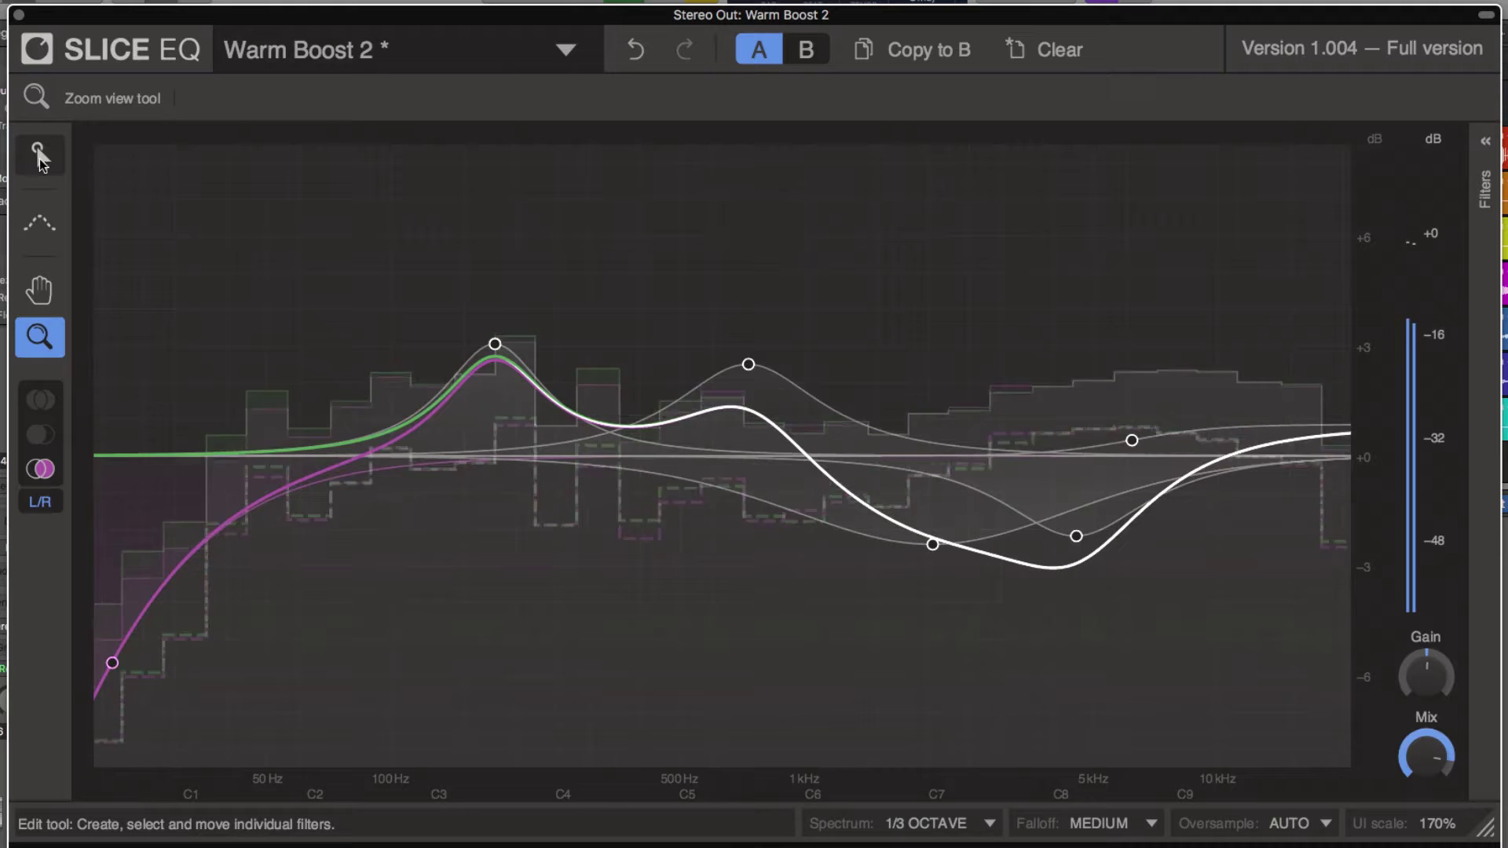
pyautogui.click(41, 158)
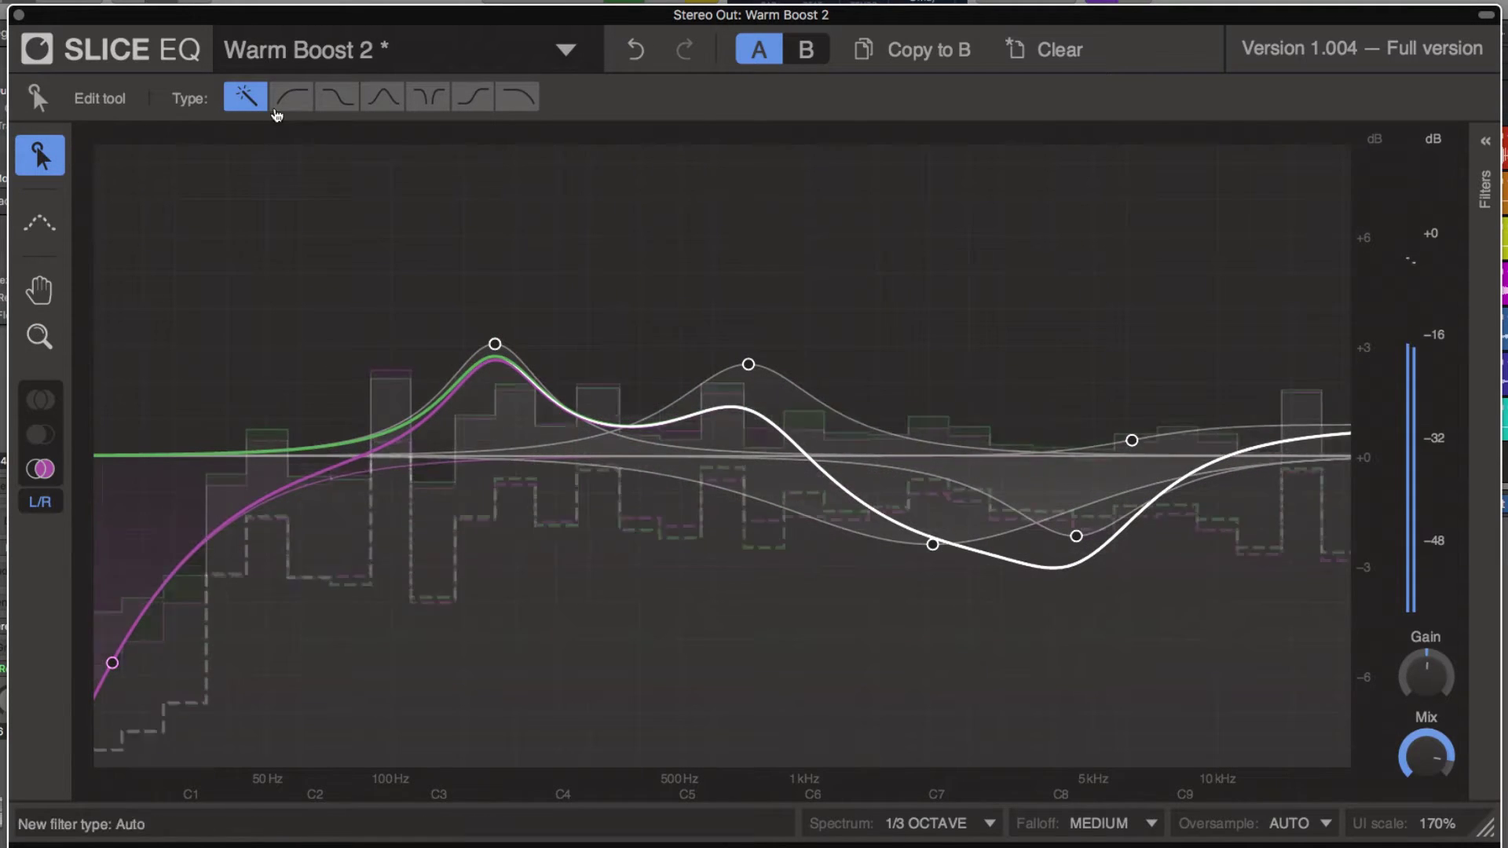
# Step: Make new filters Notch type and set the reference profile to Off
pyautogui.click(473, 97)
pyautogui.click(428, 96)
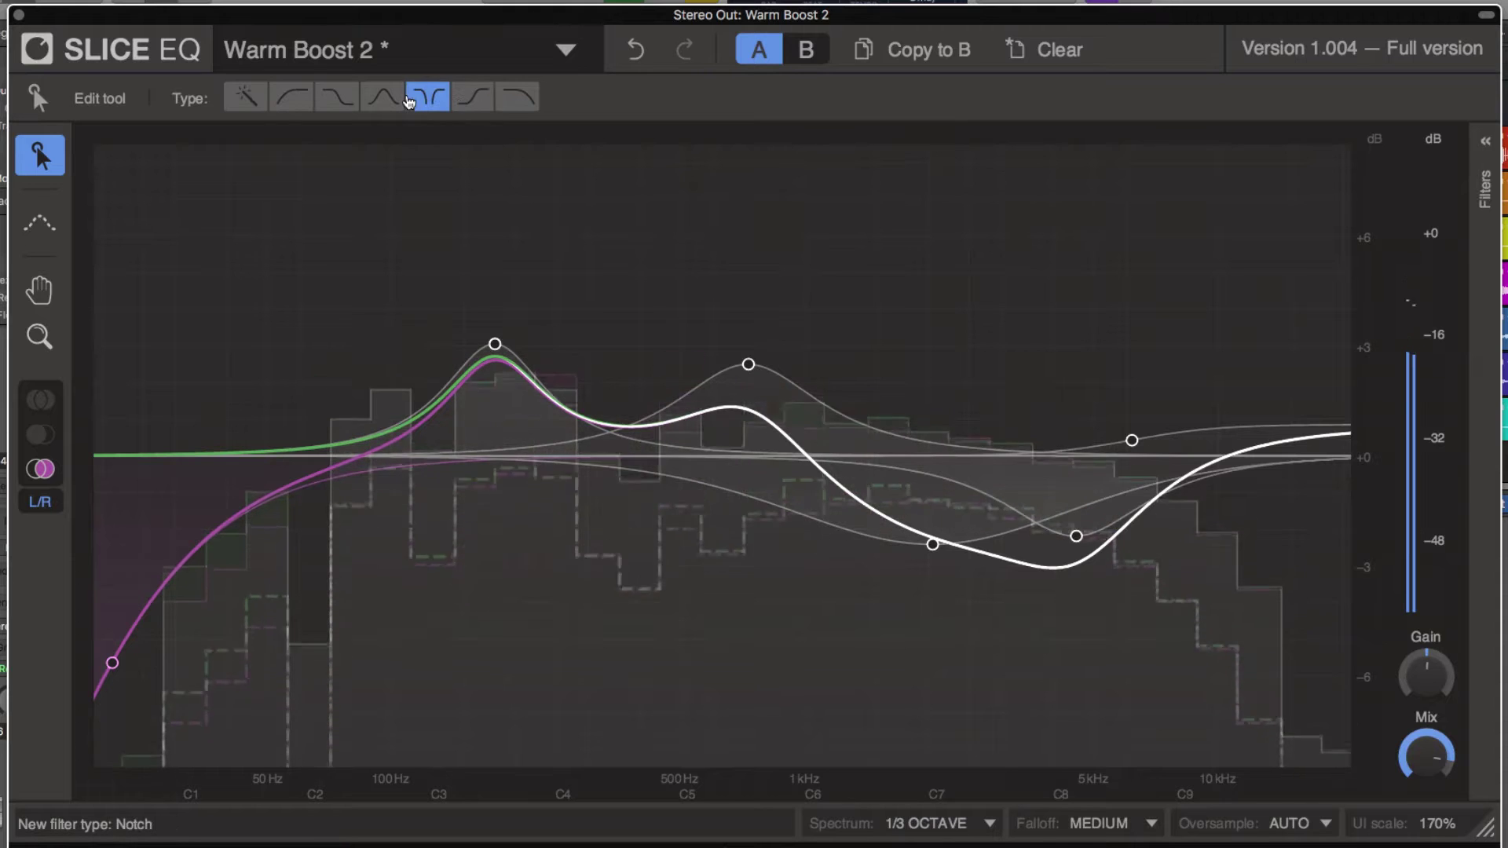
pyautogui.click(40, 224)
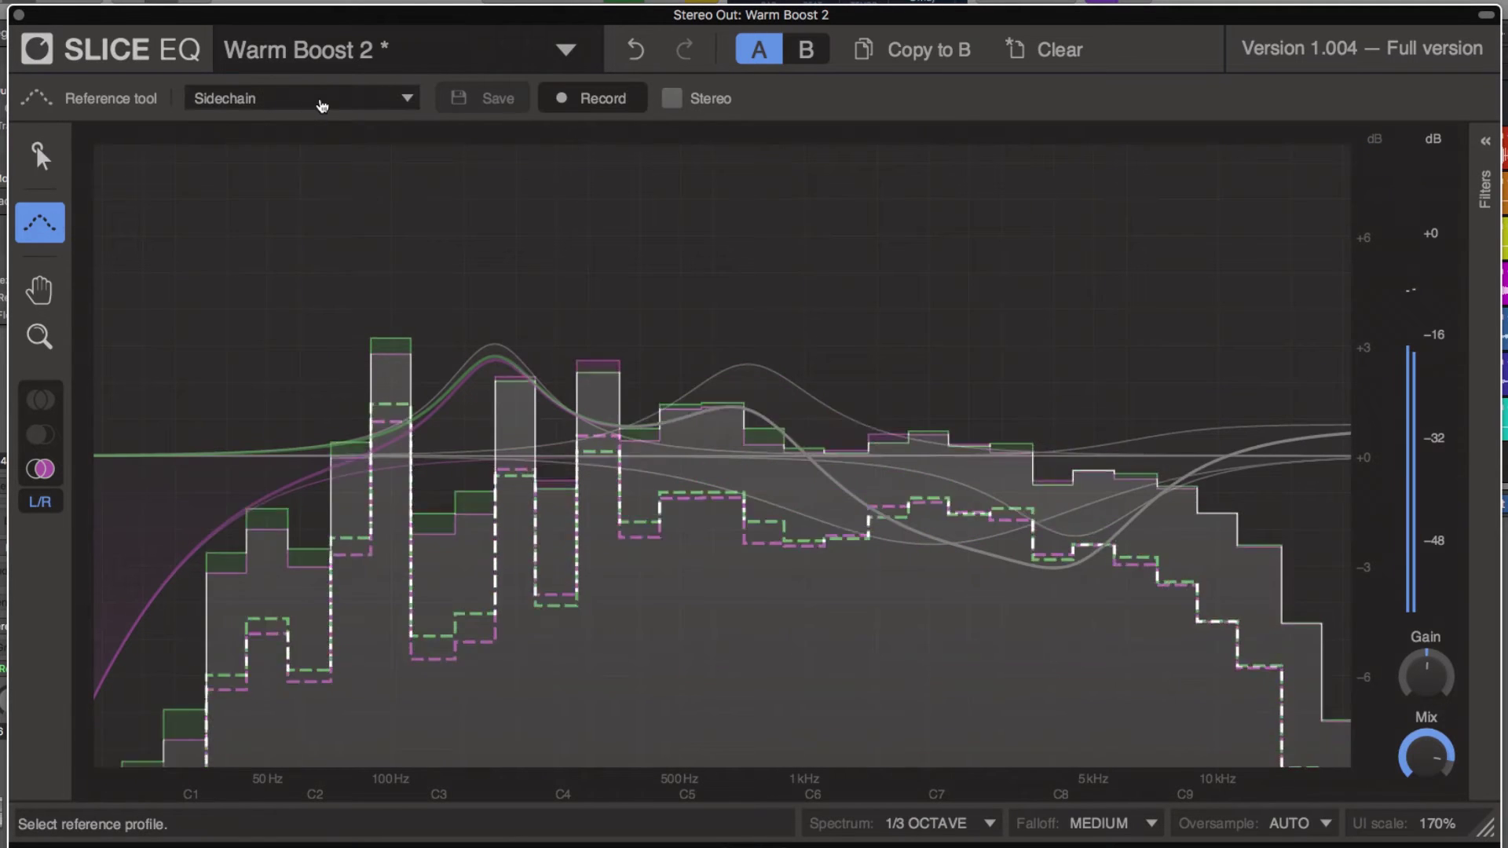
pyautogui.click(322, 101)
pyautogui.click(322, 103)
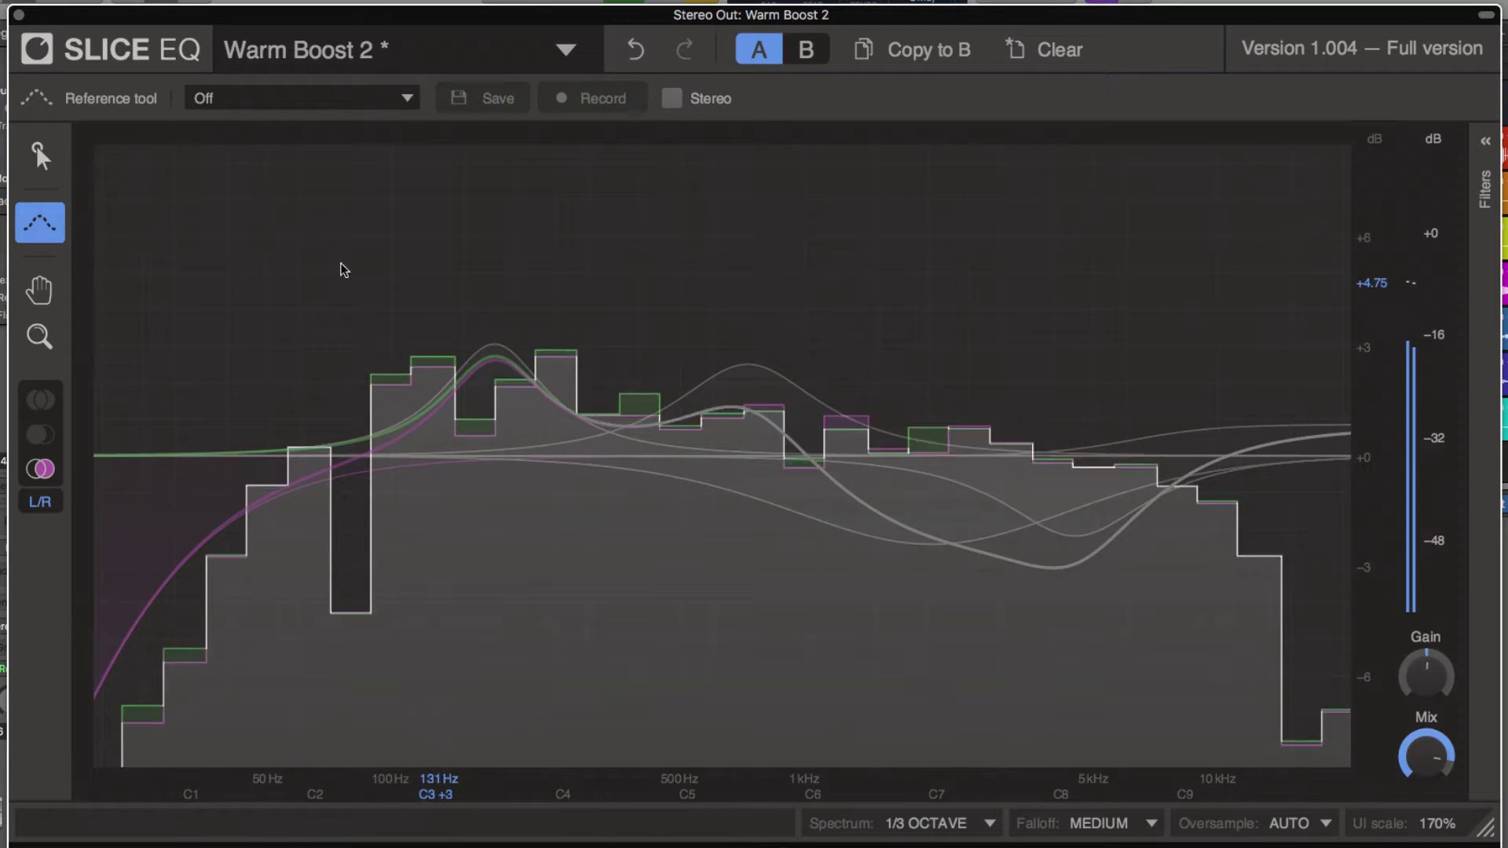
pyautogui.click(58, 158)
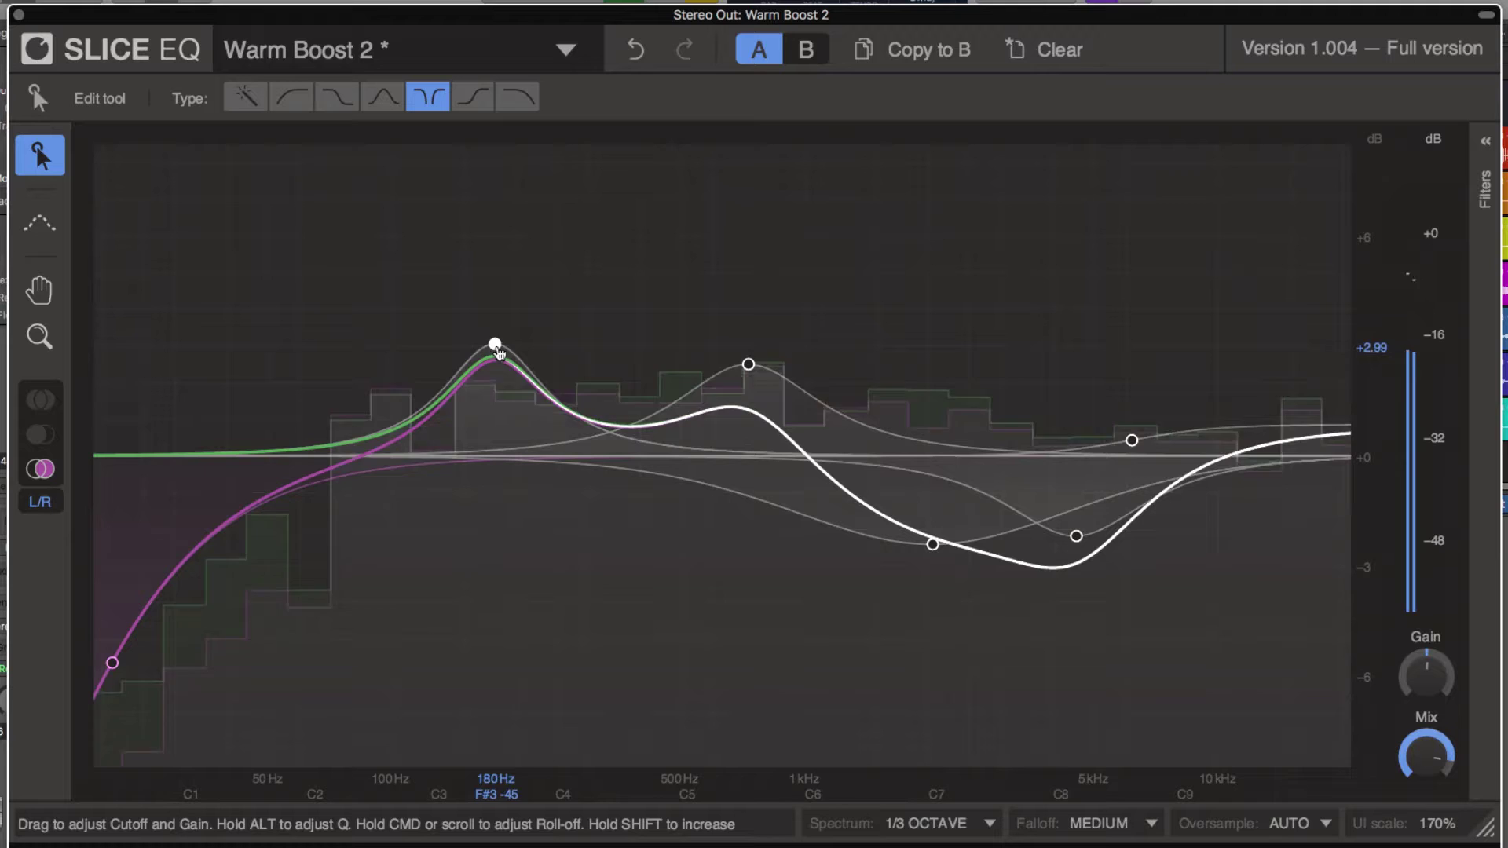
# Step: Move the pink bass peak to about 100 Hz and the green one to about 213 Hz
pyautogui.moveTo(499, 352); pyautogui.dragTo(388, 367)
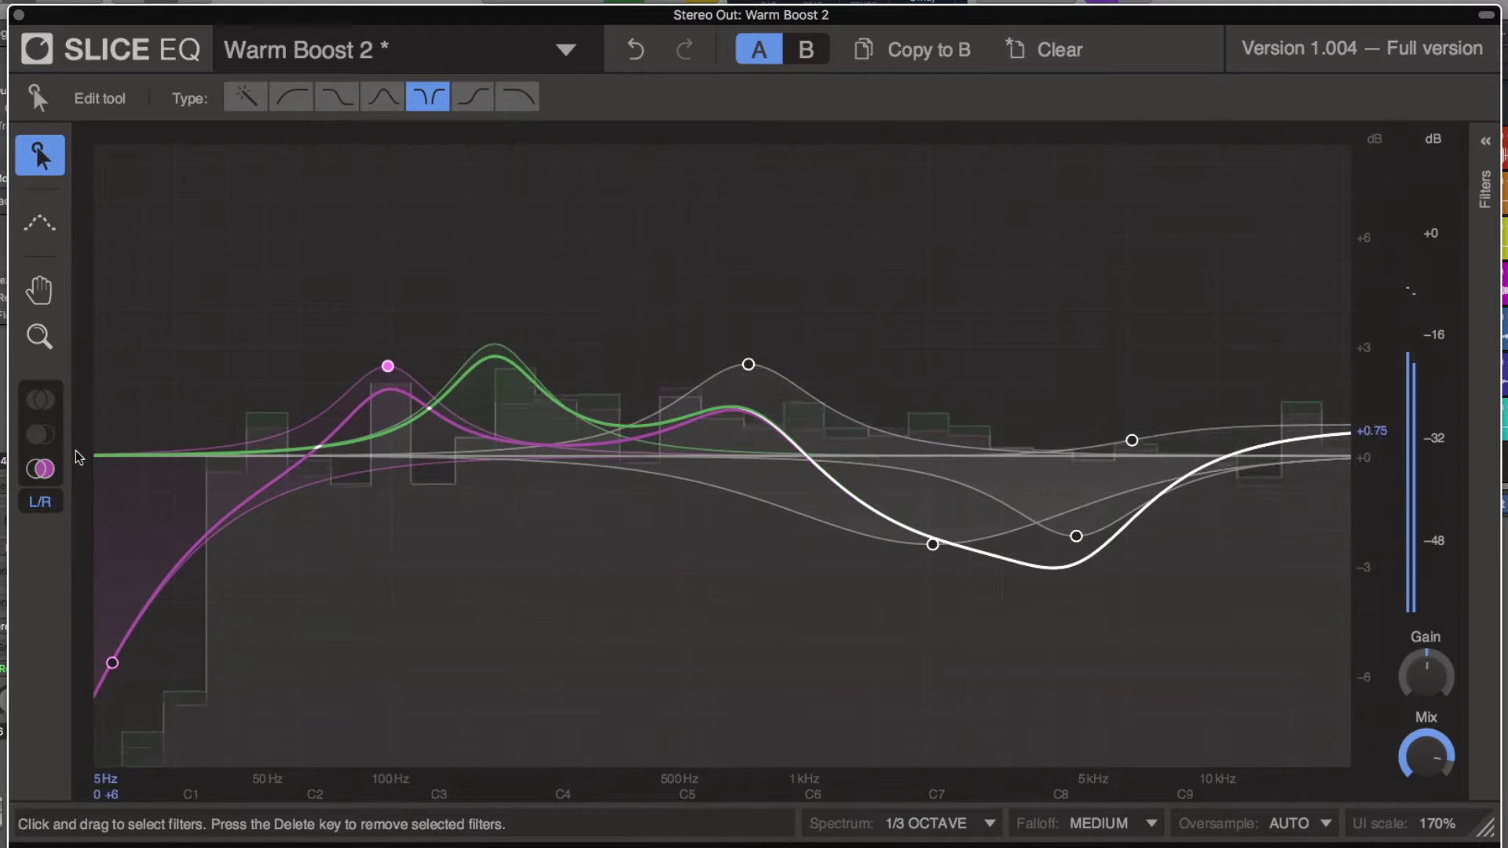
pyautogui.click(40, 435)
pyautogui.moveTo(498, 343); pyautogui.dragTo(578, 384)
pyautogui.click(40, 400)
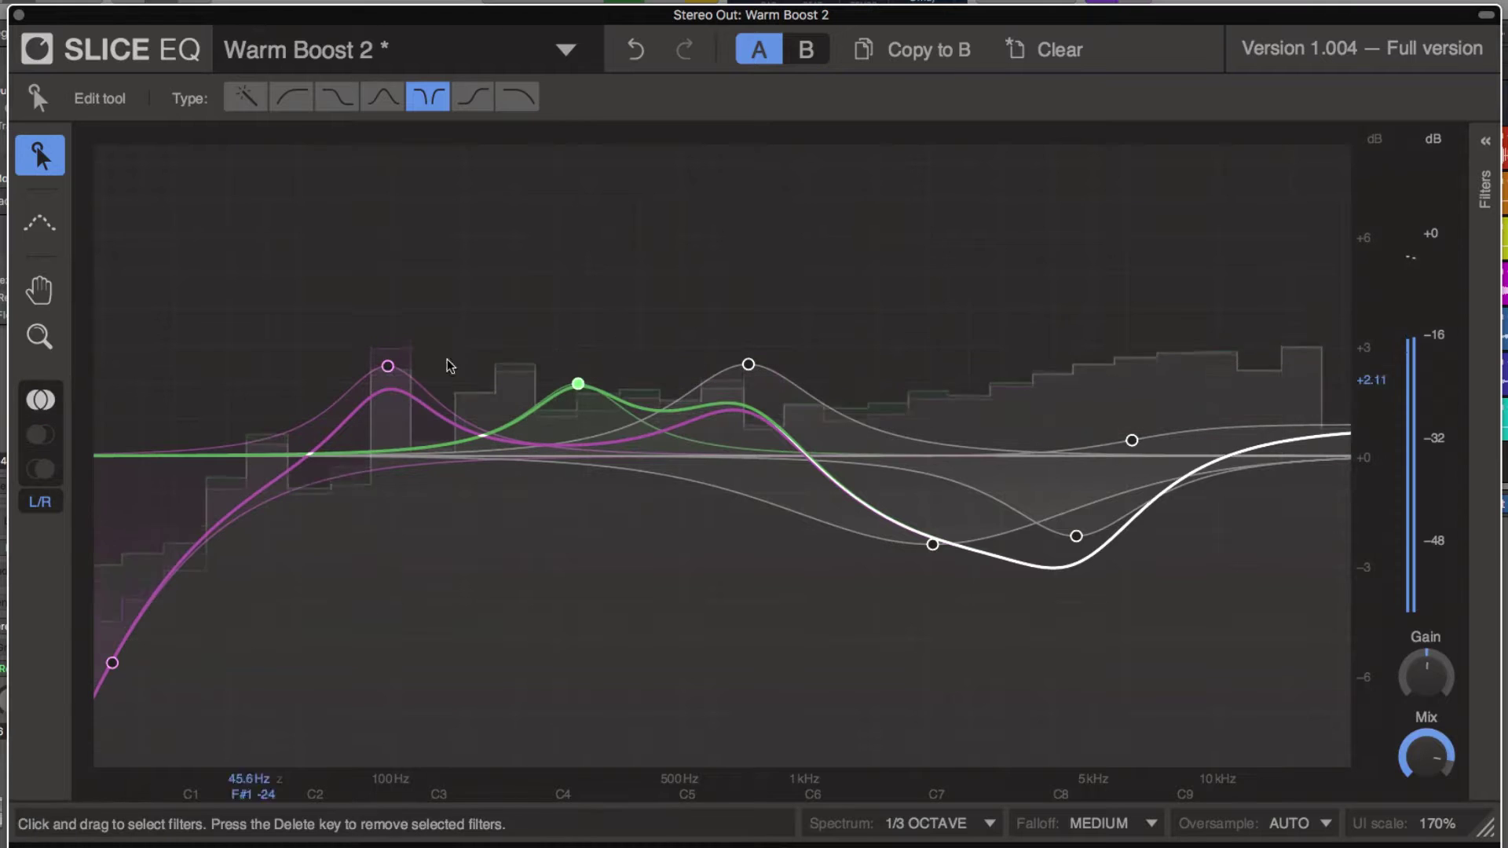
# Step: Flatten the 750 Hz boost and move the dip to about 1.9 kHz, making it shallower
pyautogui.moveTo(748, 364); pyautogui.dragTo(812, 435)
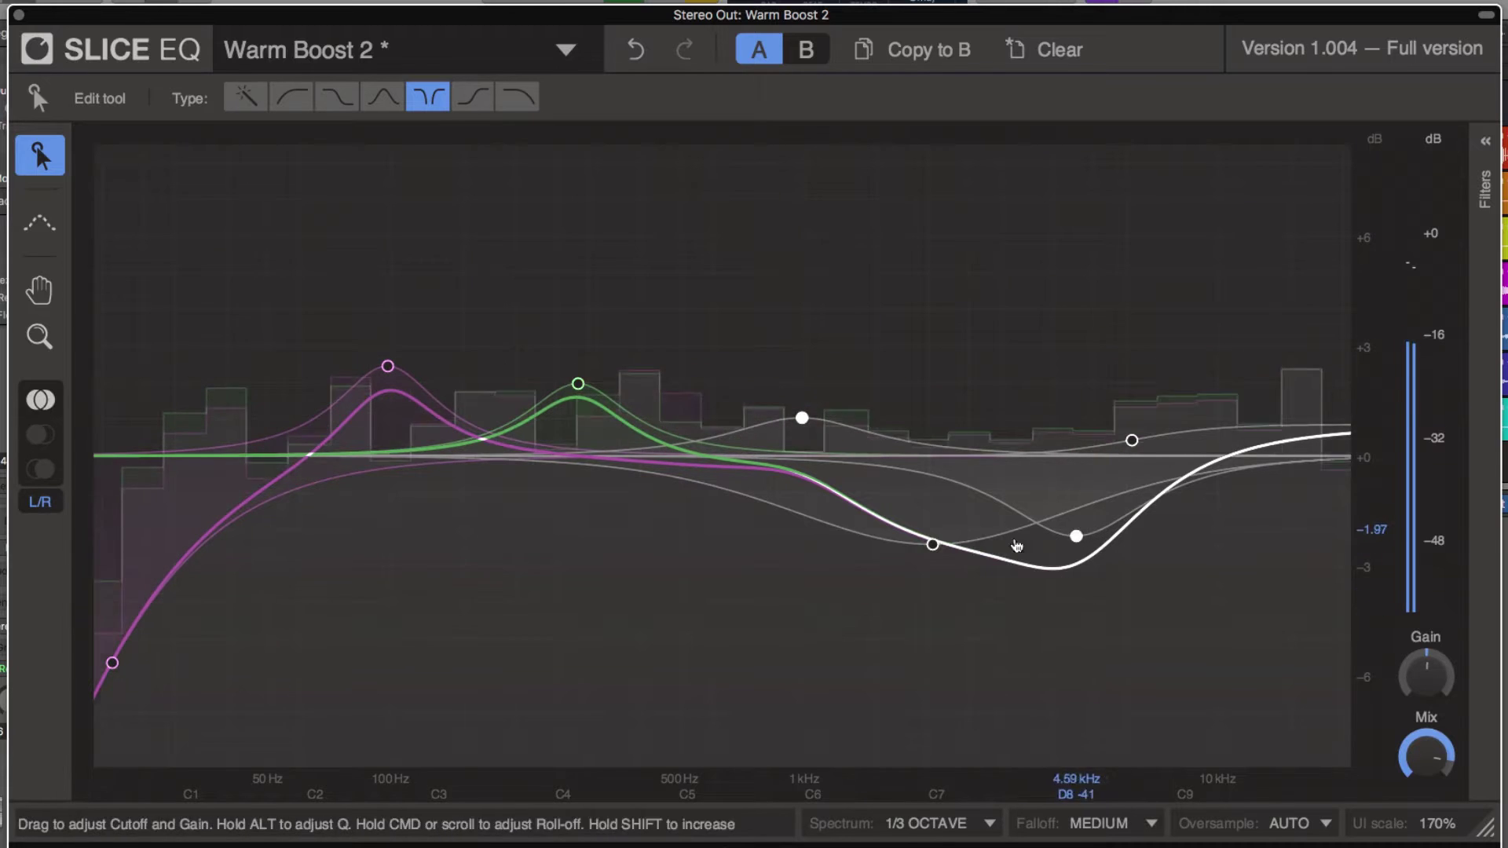
pyautogui.moveTo(1016, 546); pyautogui.dragTo(809, 685)
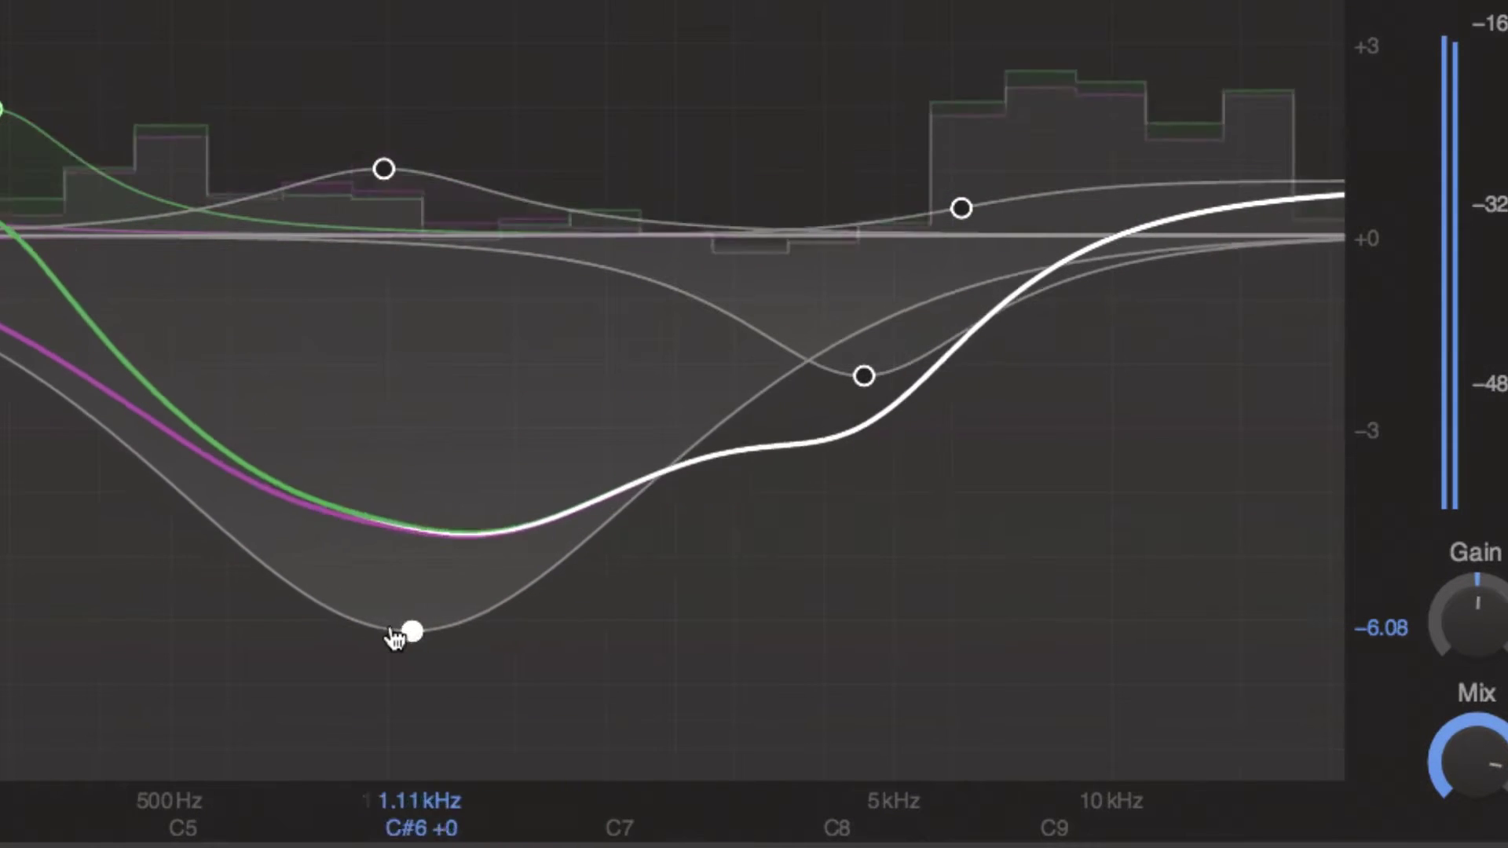
pyautogui.moveTo(394, 638); pyautogui.dragTo(637, 463)
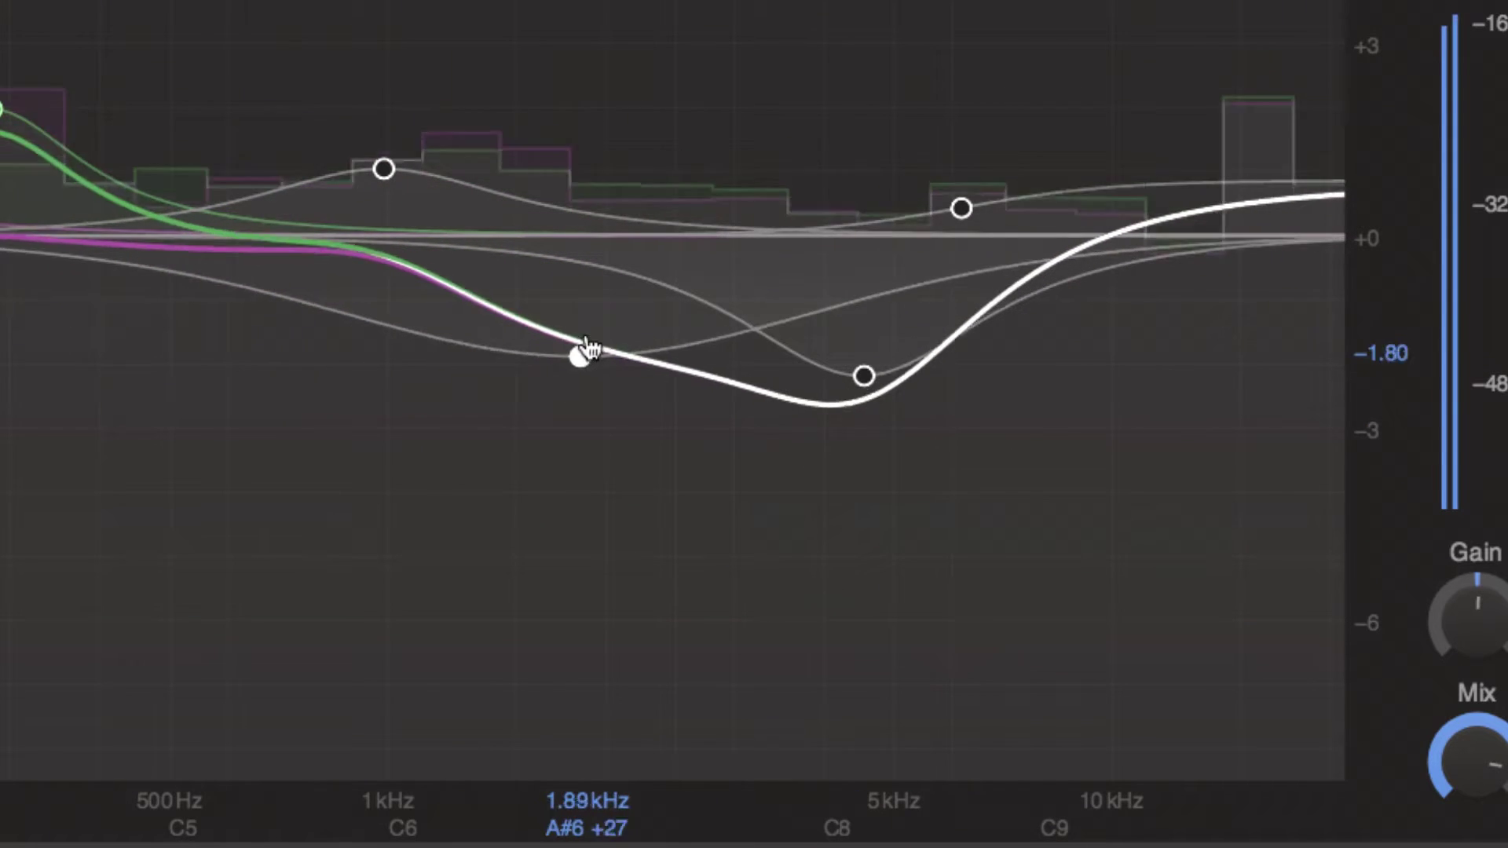
pyautogui.moveTo(589, 348); pyautogui.dragTo(590, 293)
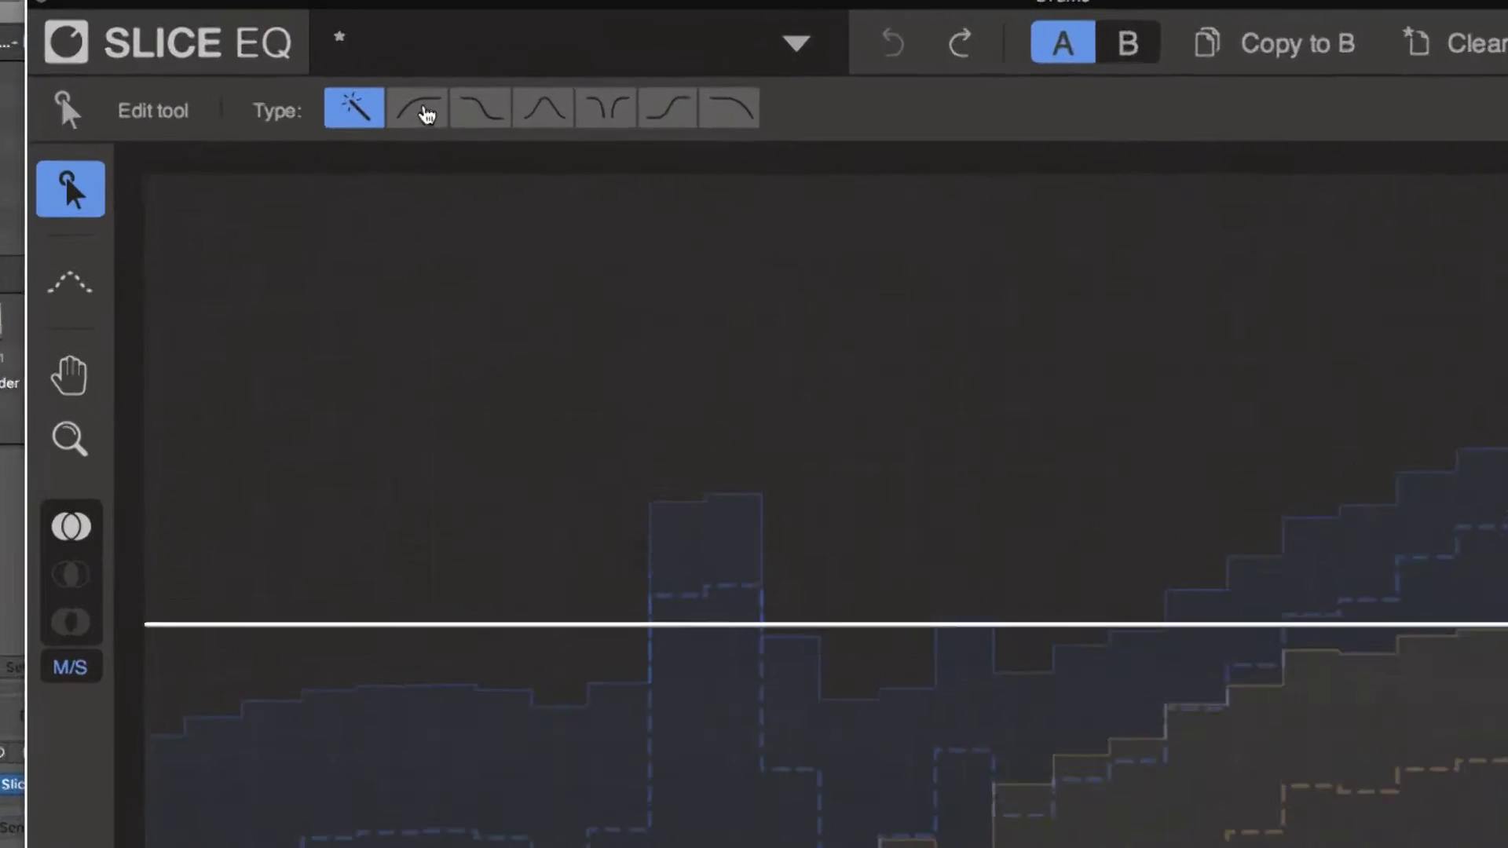
# Step: Preview each new-filter type, then set the filter type back to Auto
pyautogui.click(330, 92)
pyautogui.click(373, 94)
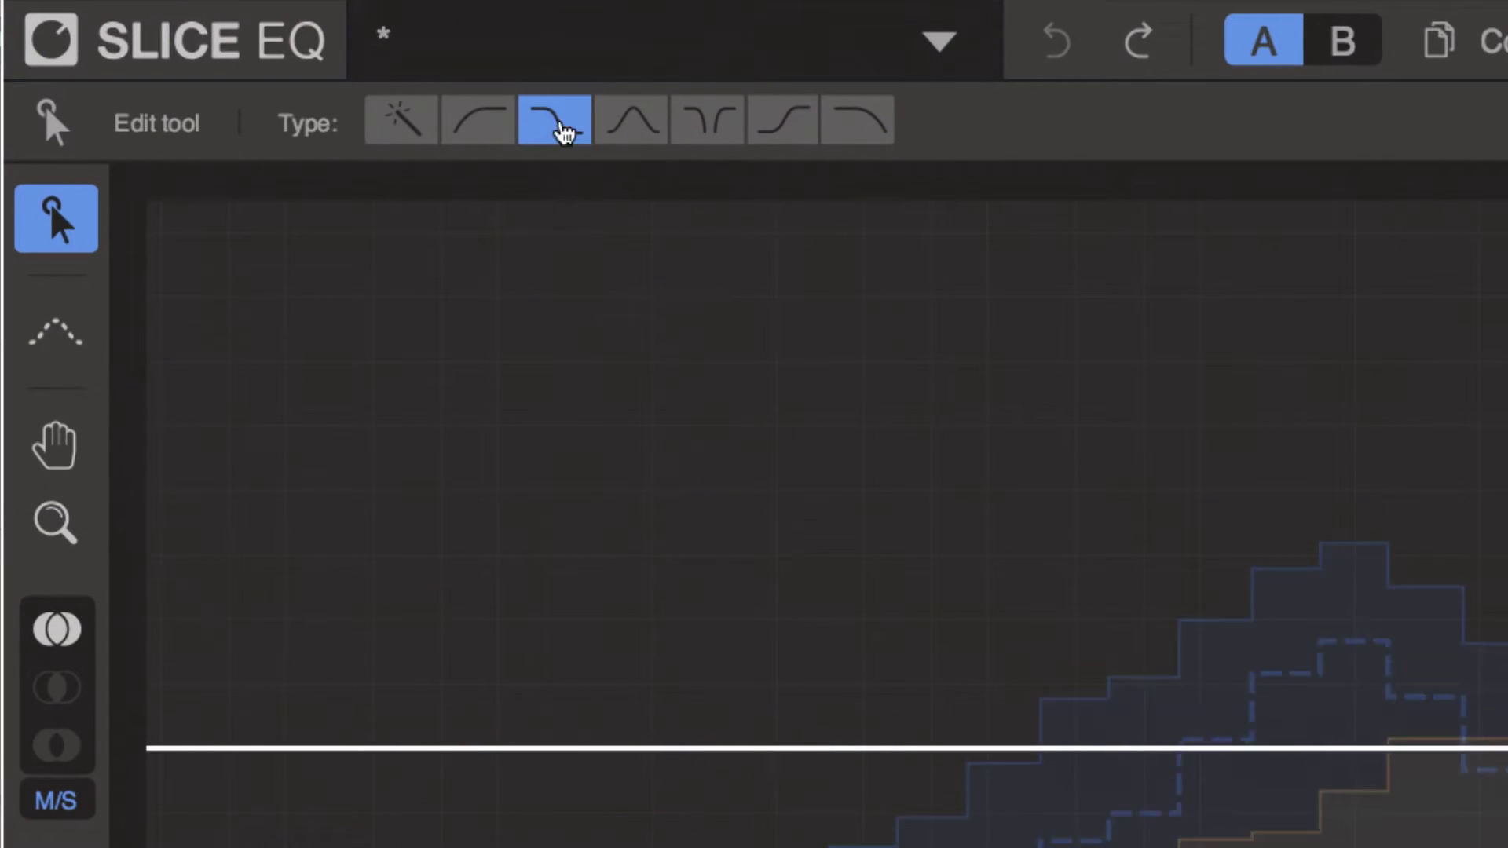
pyautogui.click(632, 124)
pyautogui.click(707, 126)
pyautogui.click(784, 127)
pyautogui.click(856, 124)
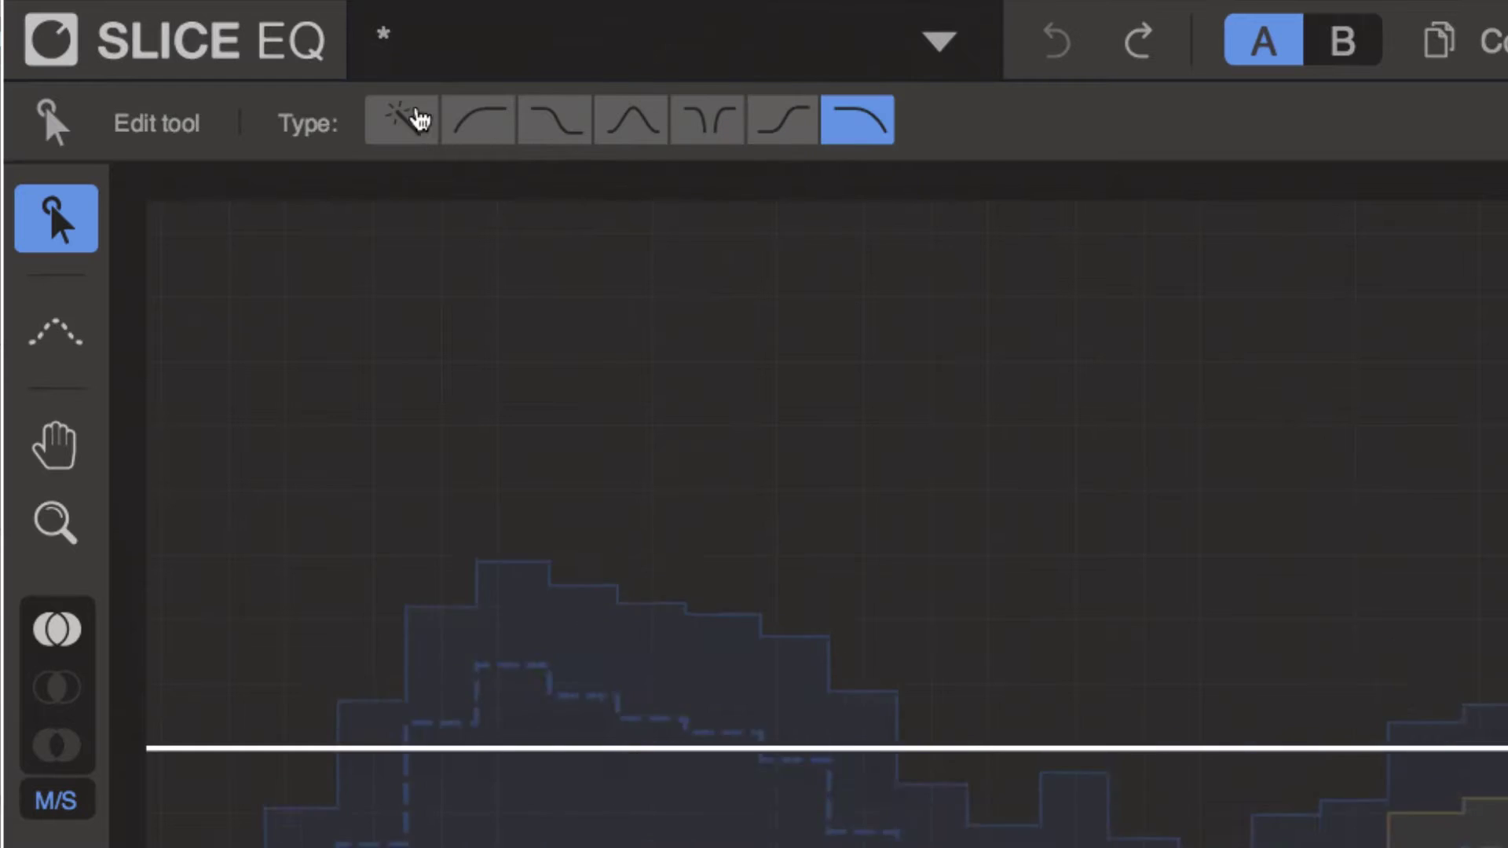
pyautogui.click(420, 120)
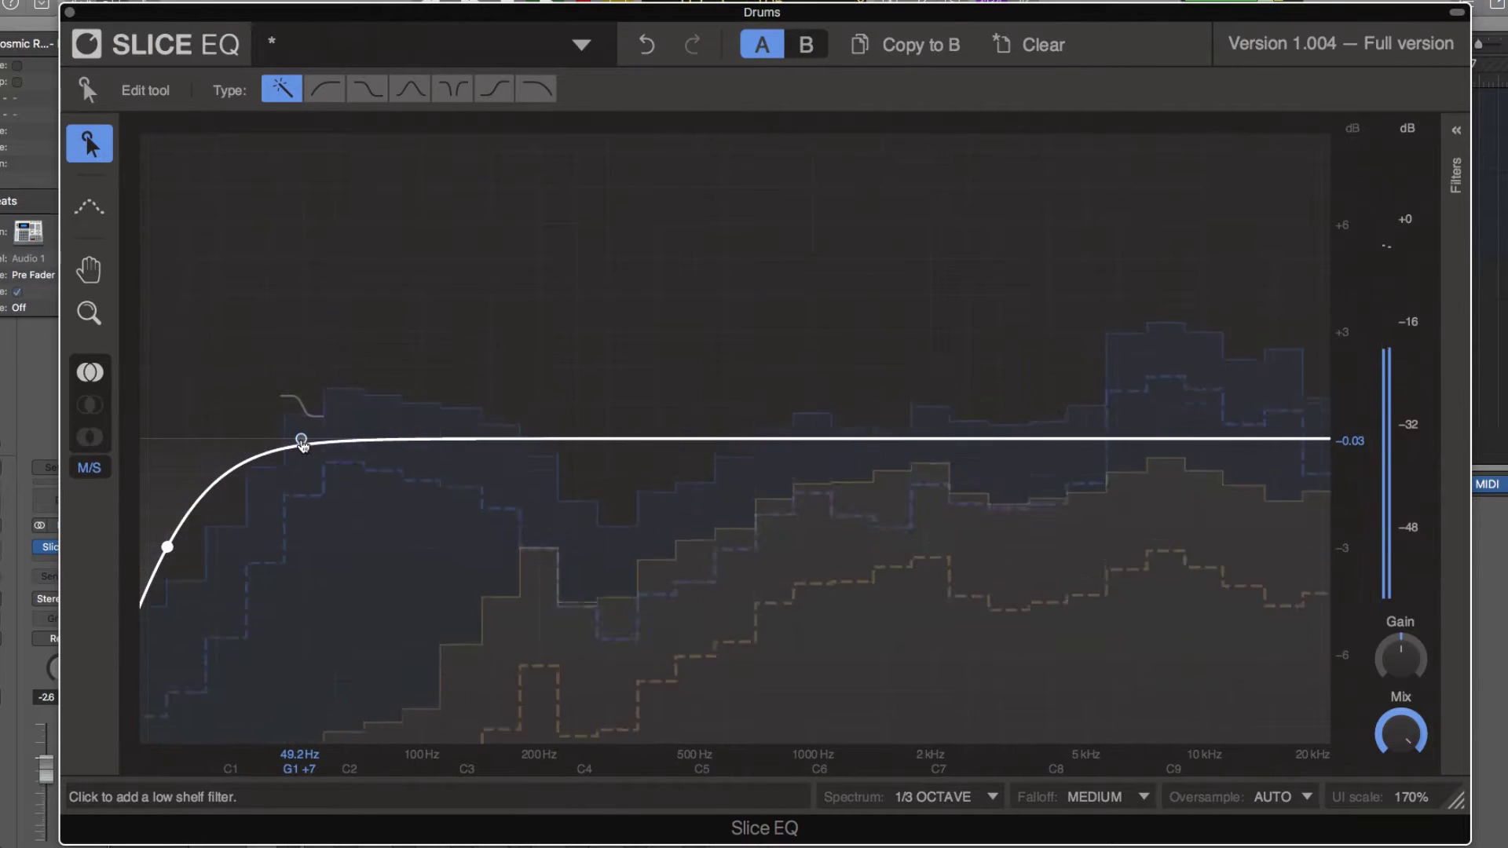
# Step: Add a 49 Hz low shelf, 431 Hz peak, lifted 9 kHz high shelf and 16 kHz high cut
pyautogui.click(302, 441)
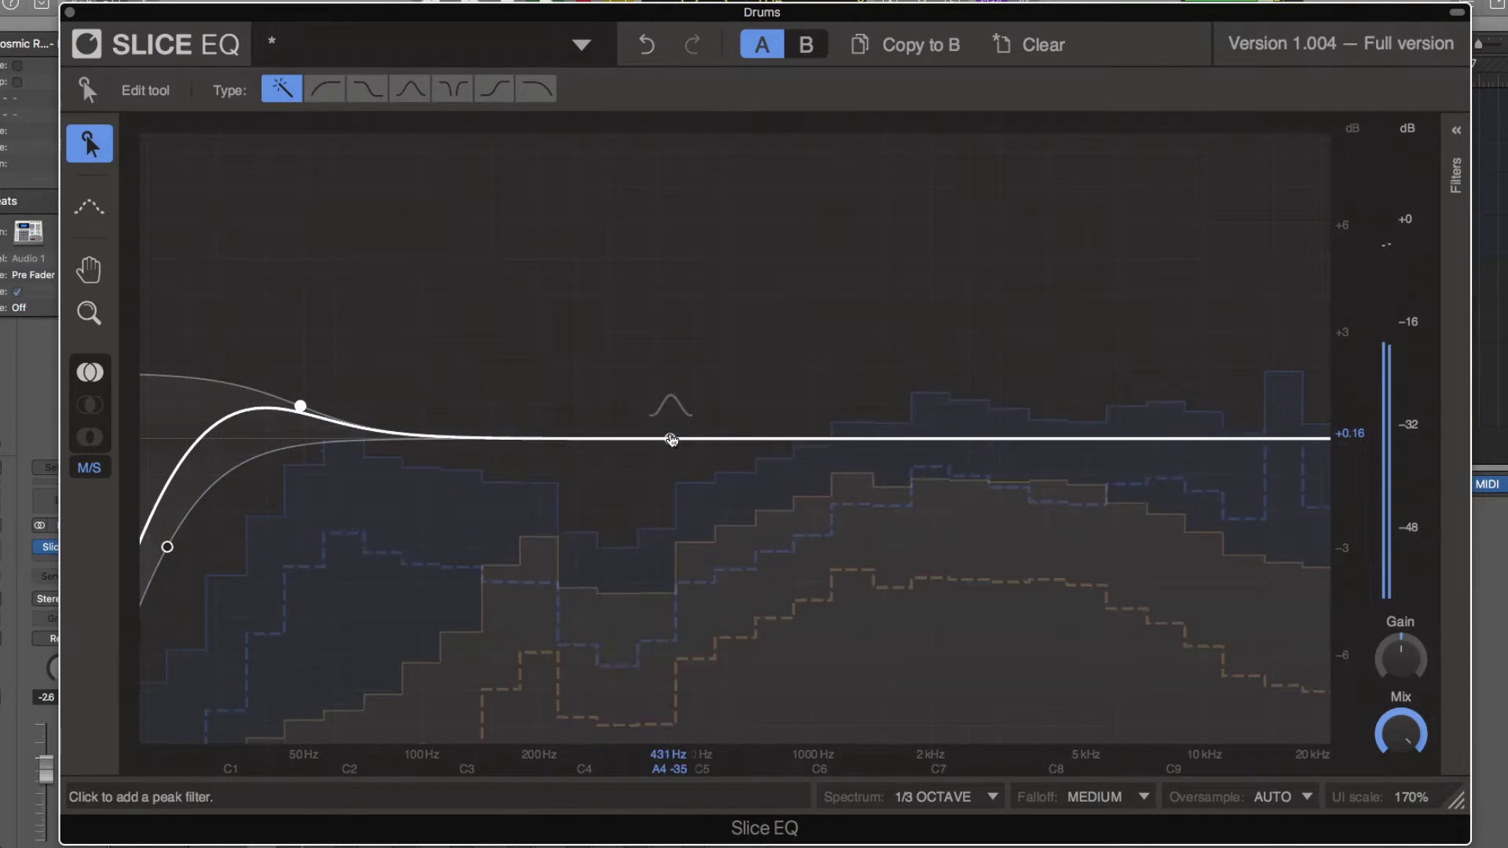
pyautogui.click(677, 440)
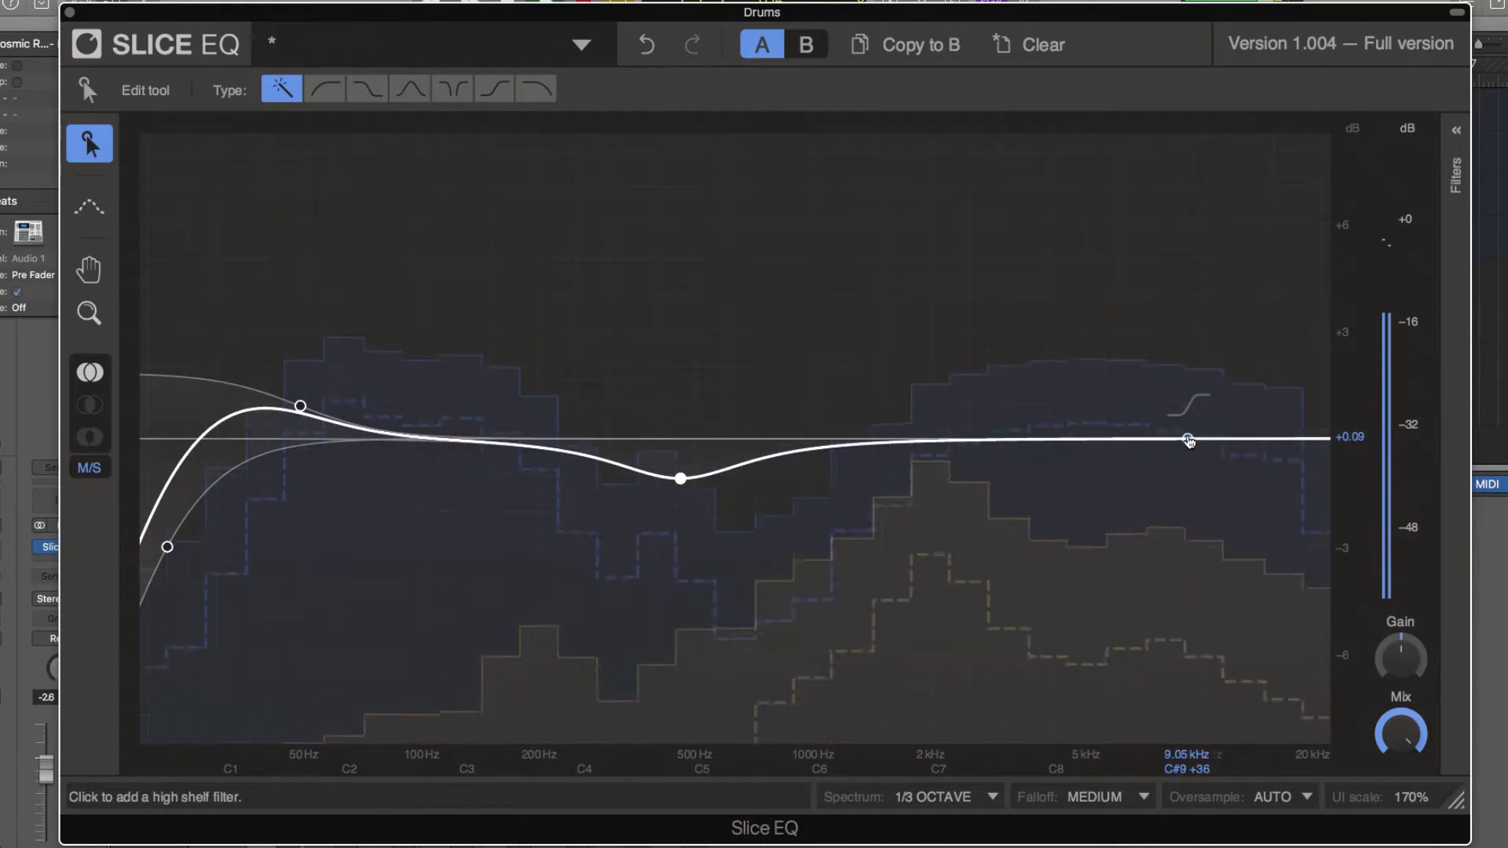
pyautogui.moveTo(1189, 440); pyautogui.dragTo(1187, 434)
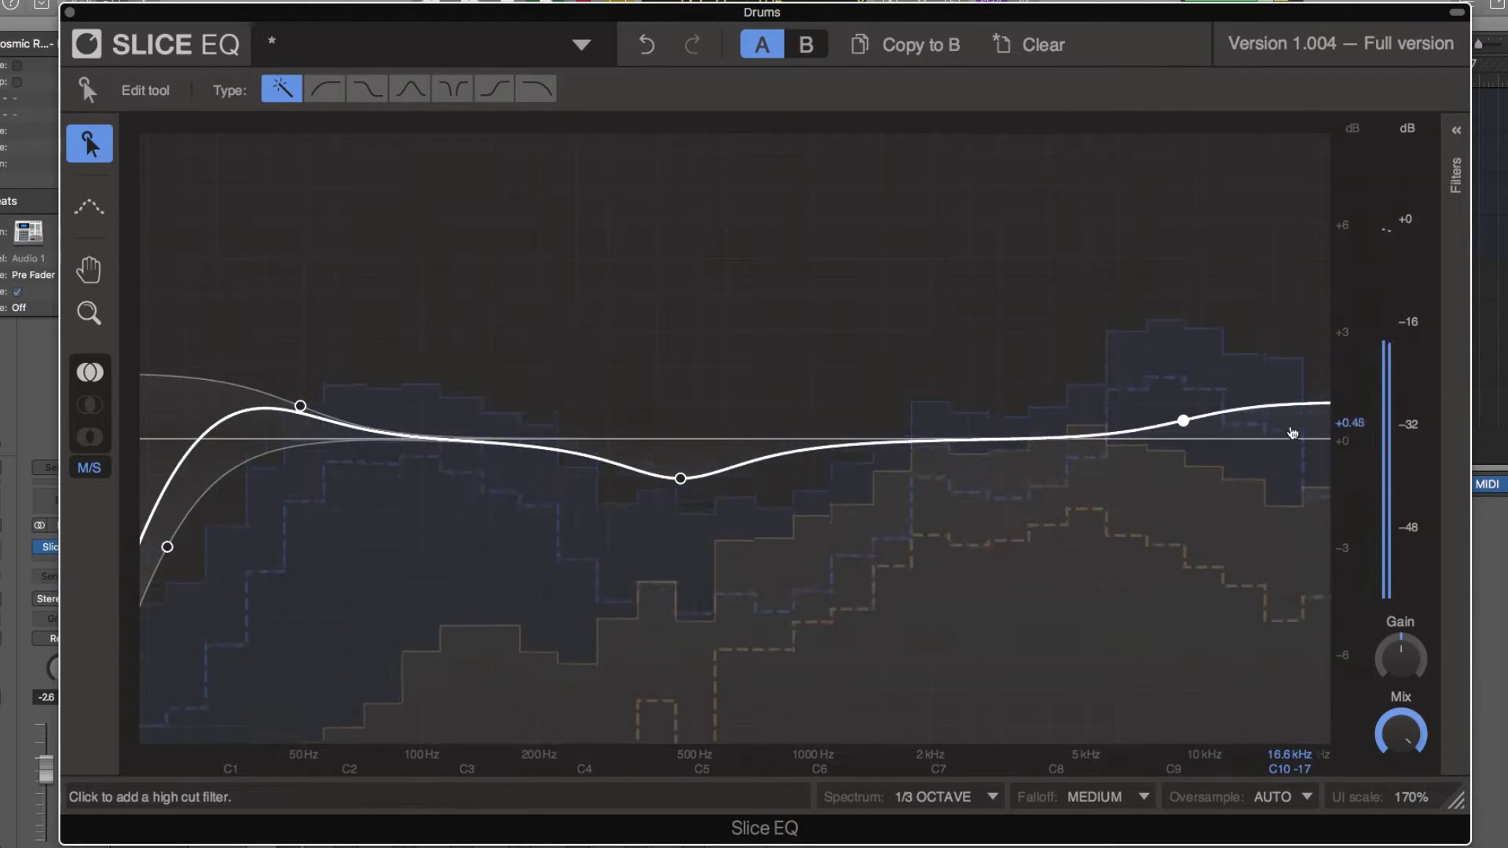
pyautogui.moveTo(1290, 440); pyautogui.dragTo(1297, 454)
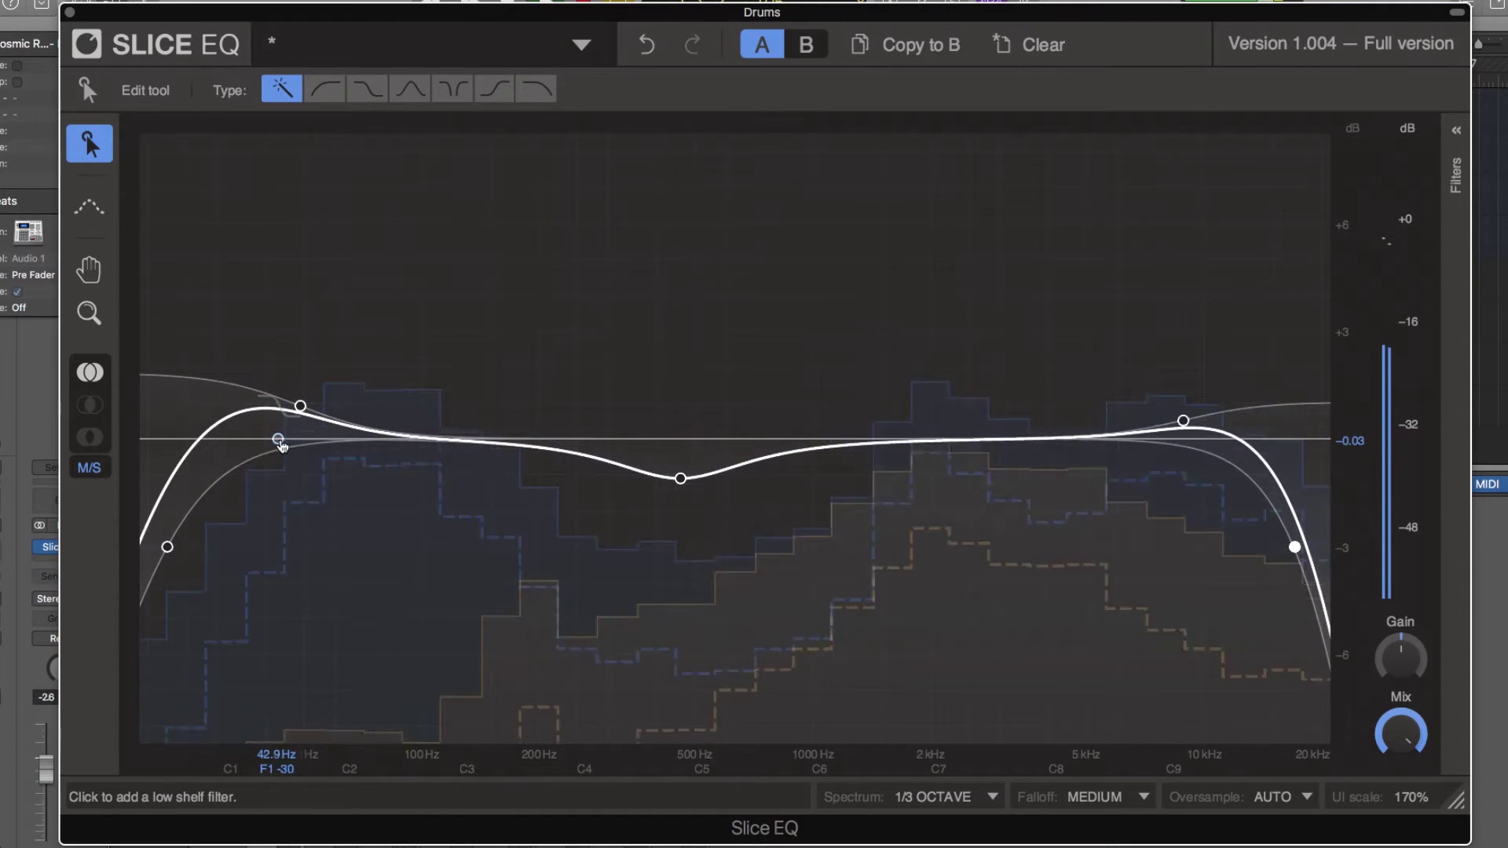
# Step: Add a peak near 13 kHz, a low shelf at 77.7 Hz and a raised high shelf near 262 Hz
pyautogui.click(409, 89)
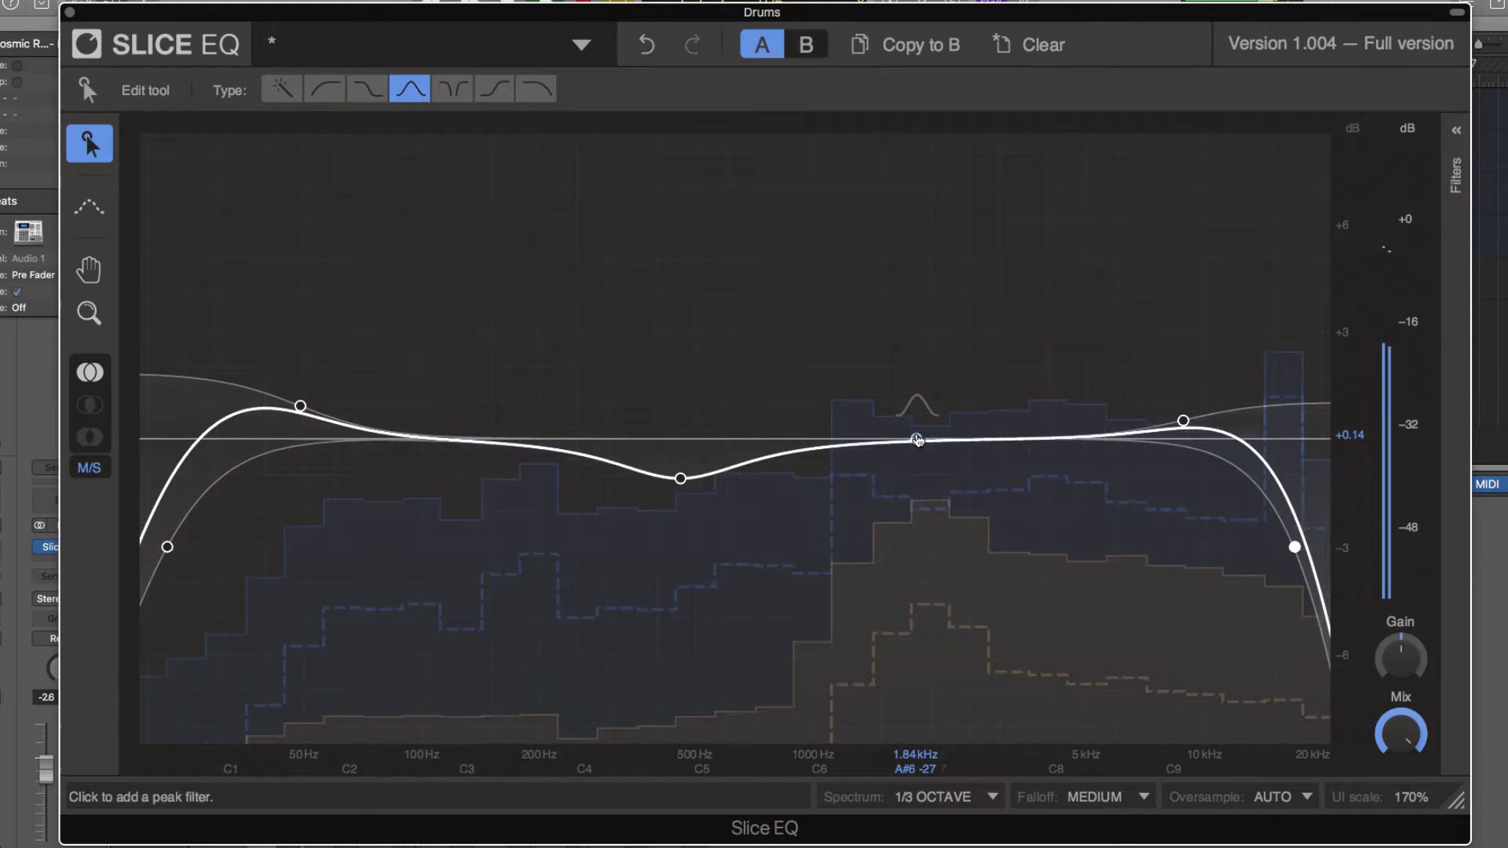
pyautogui.click(1248, 436)
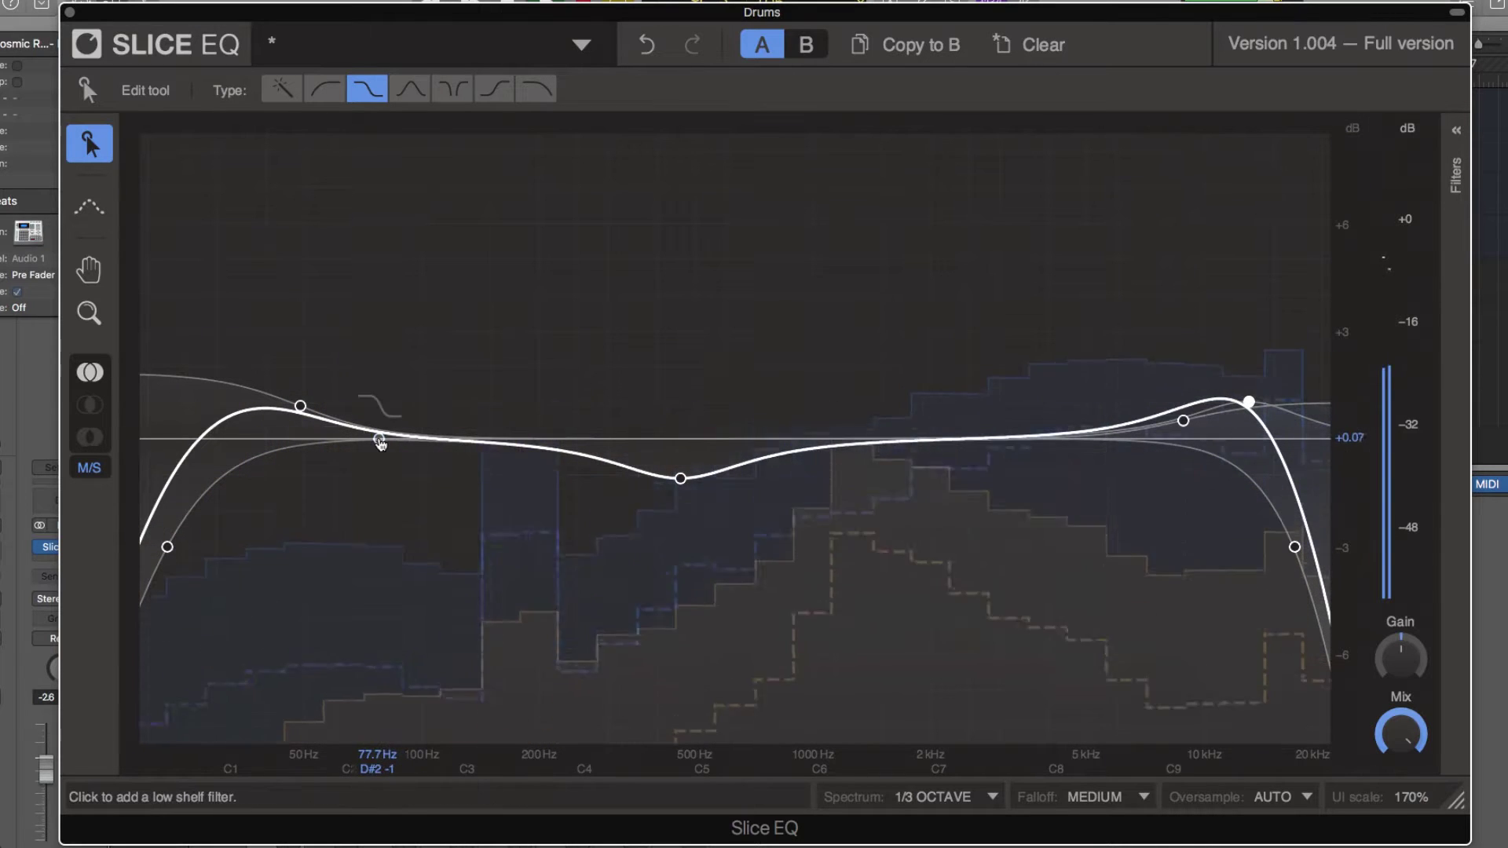
pyautogui.click(380, 440)
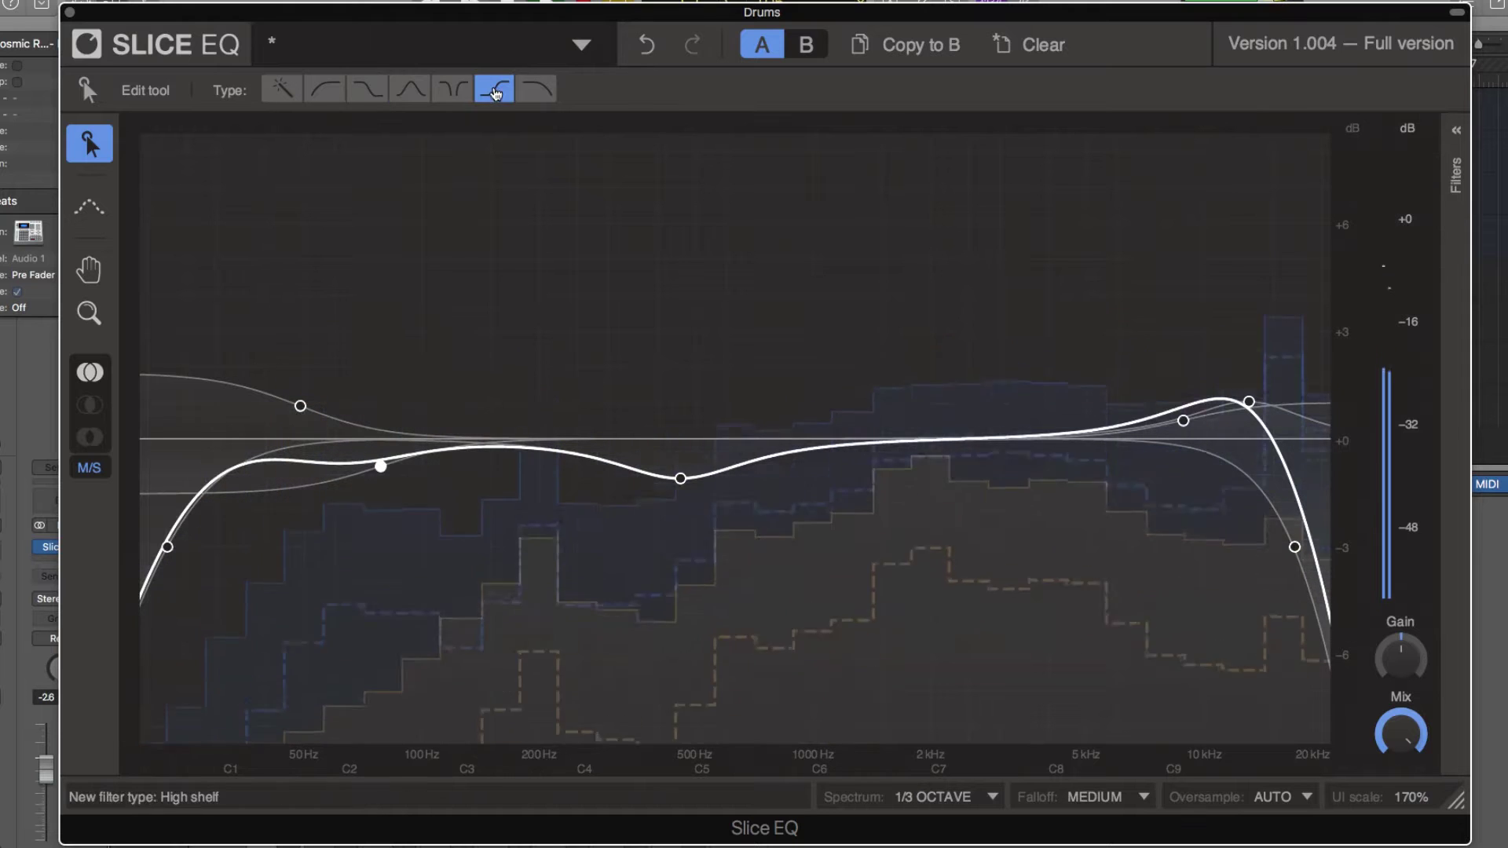
pyautogui.moveTo(586, 438)
pyautogui.mouseDown()
pyautogui.moveTo(587, 419)
pyautogui.moveTo(586, 463)
pyautogui.mouseUp()
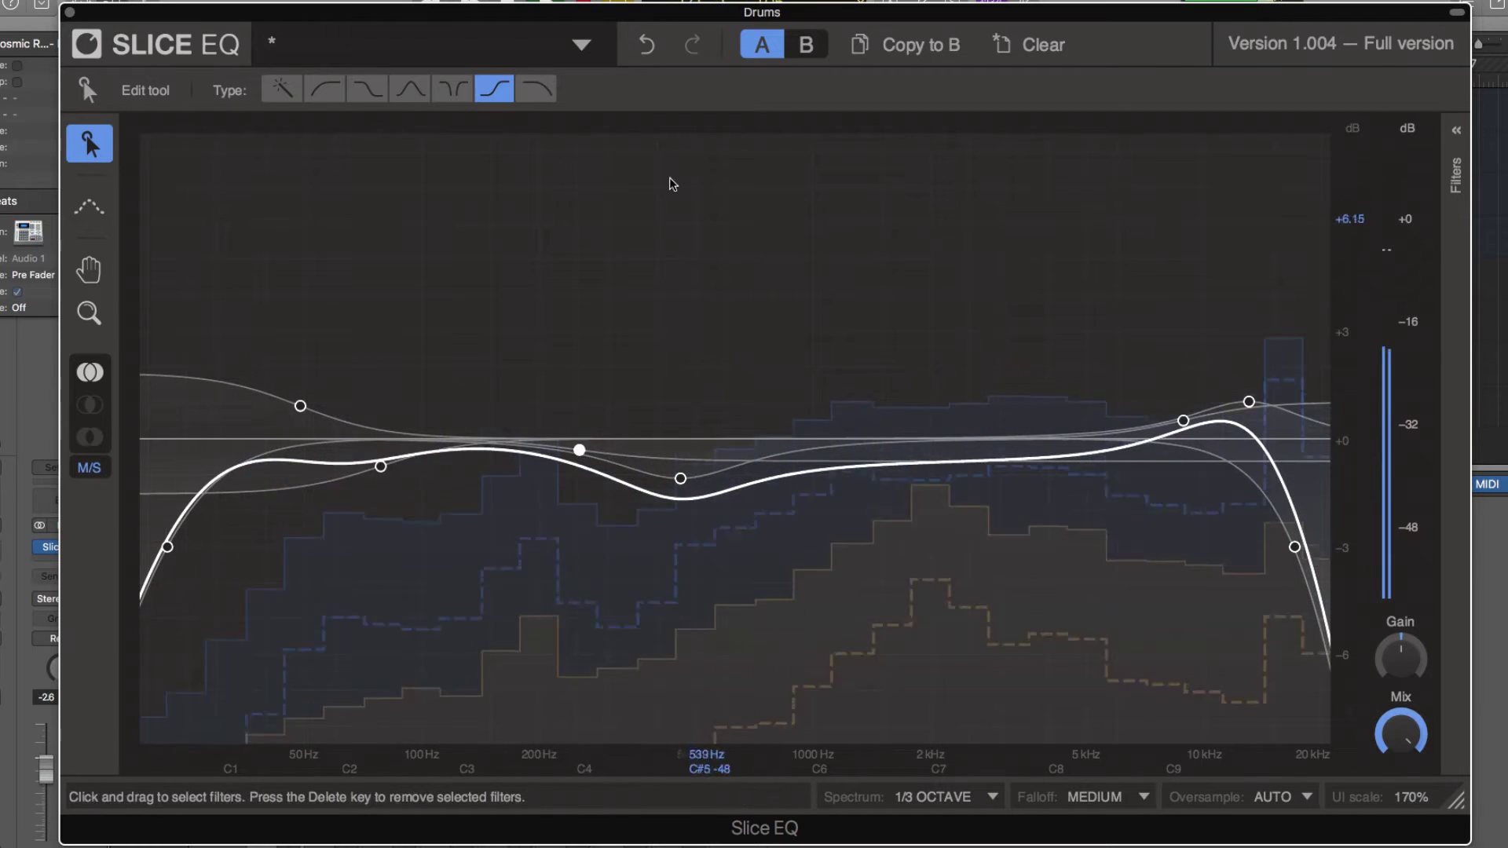
# Step: Add a deep notch at about 1.51 kHz and move it down to about 450 Hz
pyautogui.click(883, 441)
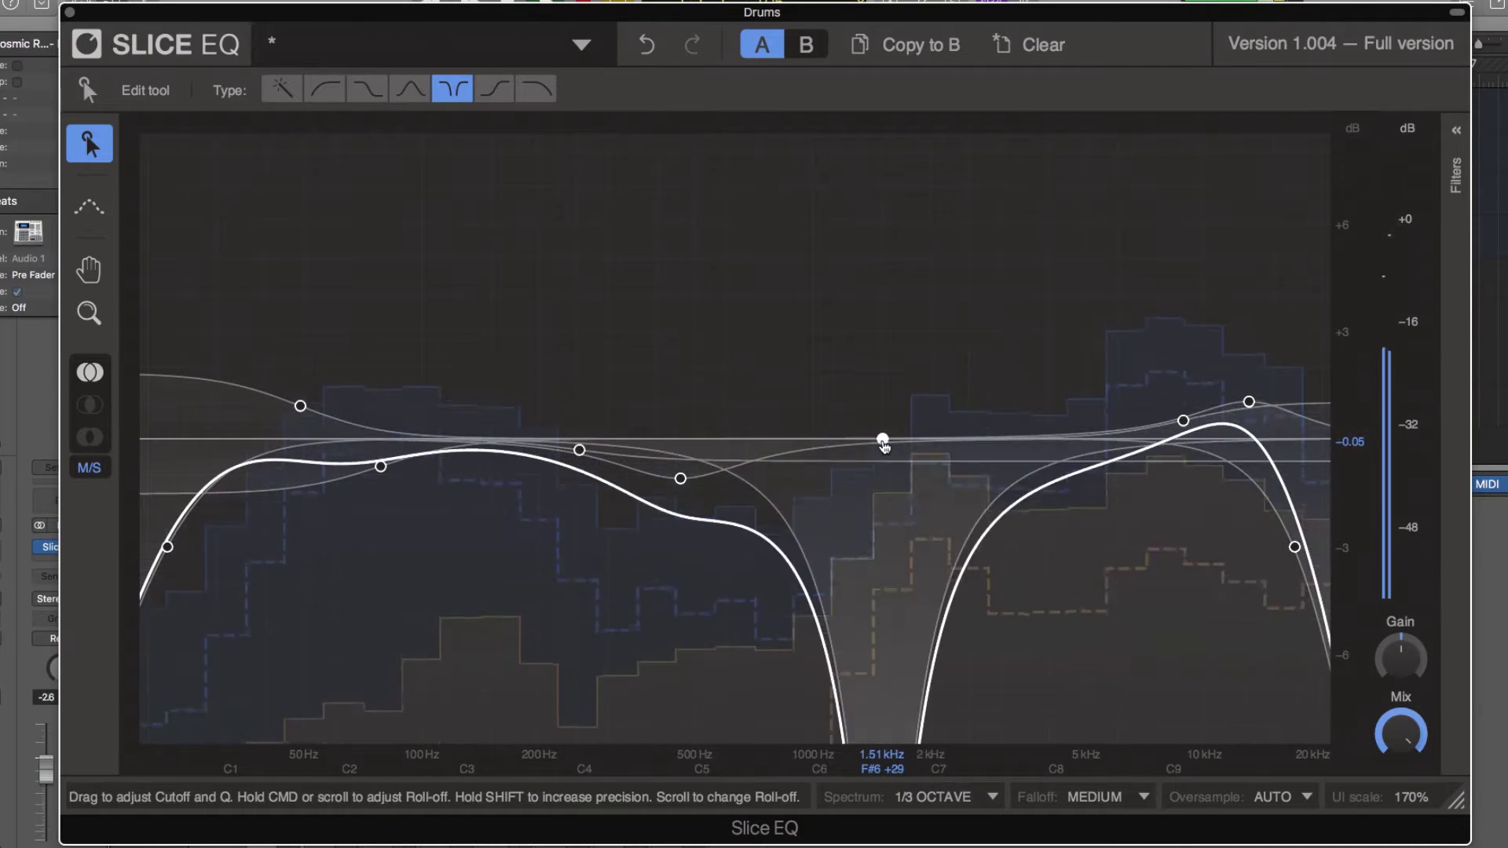
pyautogui.moveTo(882, 481); pyautogui.dragTo(746, 410)
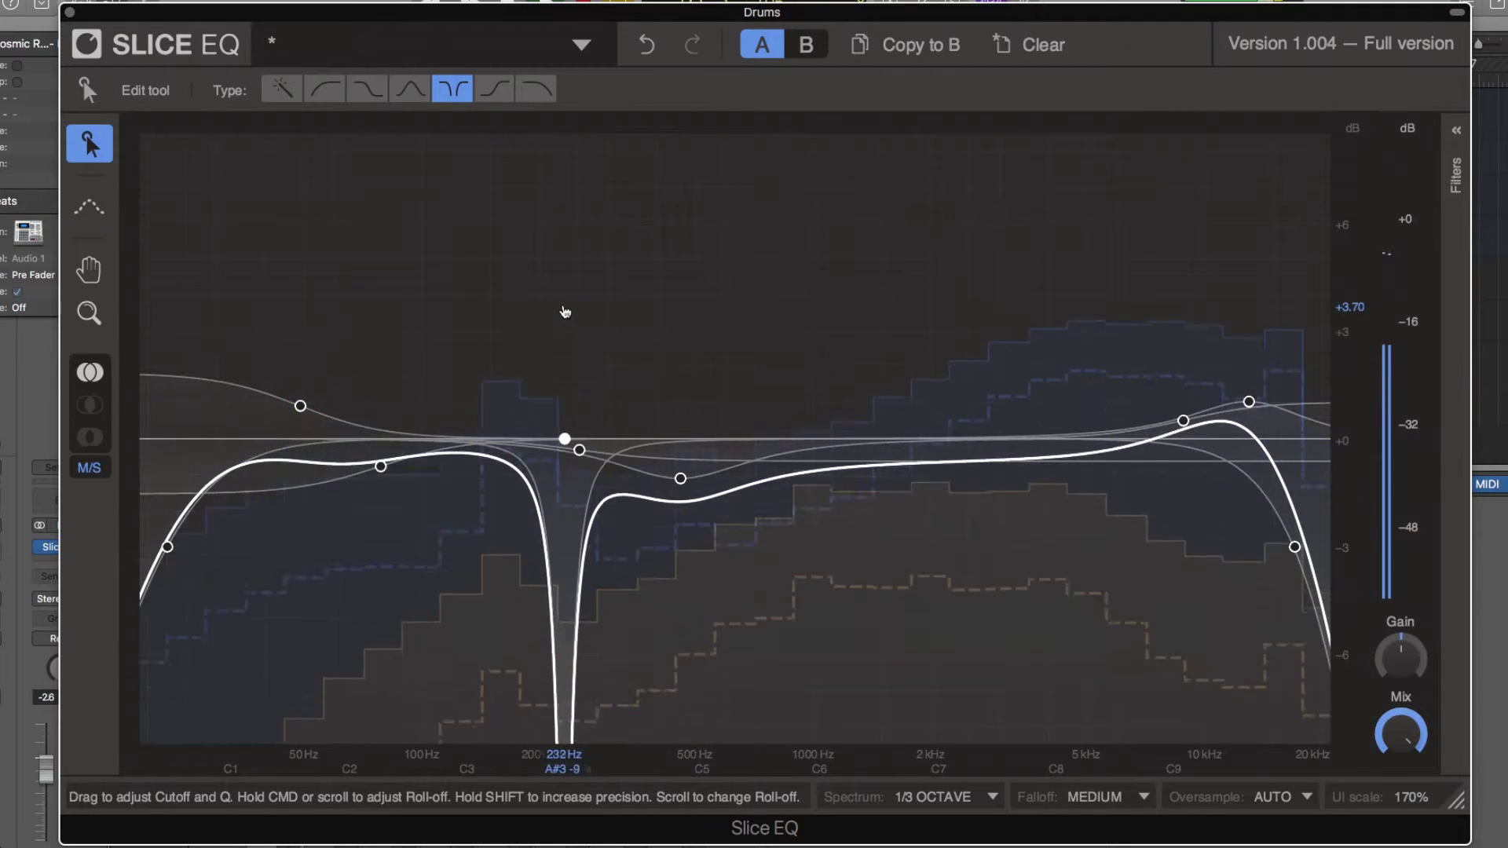
pyautogui.moveTo(625, 296); pyautogui.dragTo(691, 293)
# Step: Undo the notch, deepen the 438 Hz dip, move cuts to 559 Hz and 2.93 kHz, and raise the peak to about +2 dB
pyautogui.click(640, 40)
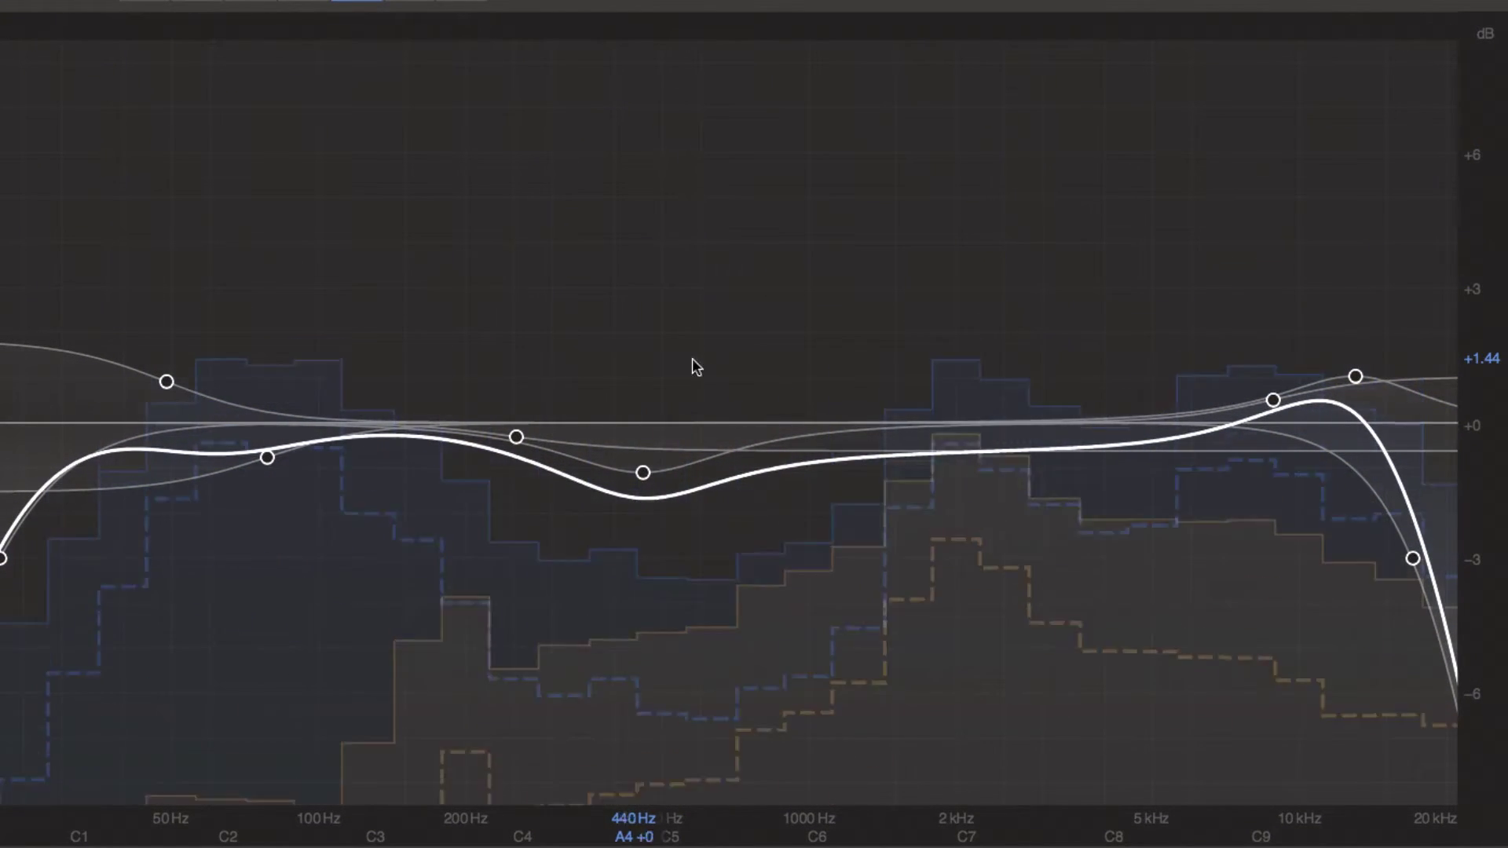
pyautogui.moveTo(642, 472); pyautogui.dragTo(776, 620)
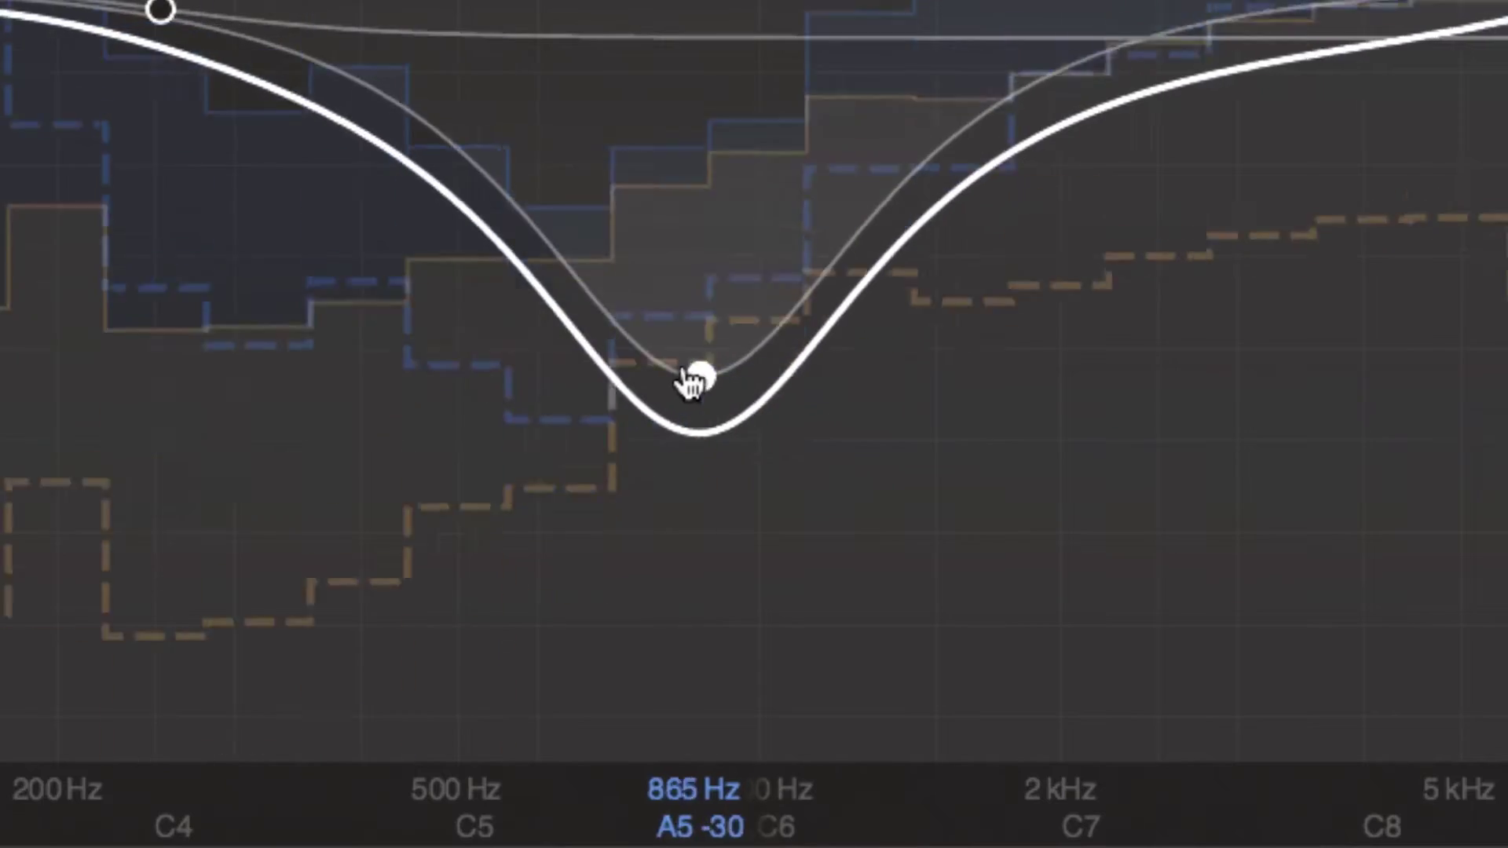
pyautogui.moveTo(691, 384); pyautogui.dragTo(1218, 314)
pyautogui.moveTo(1190, 233); pyautogui.dragTo(1246, 17)
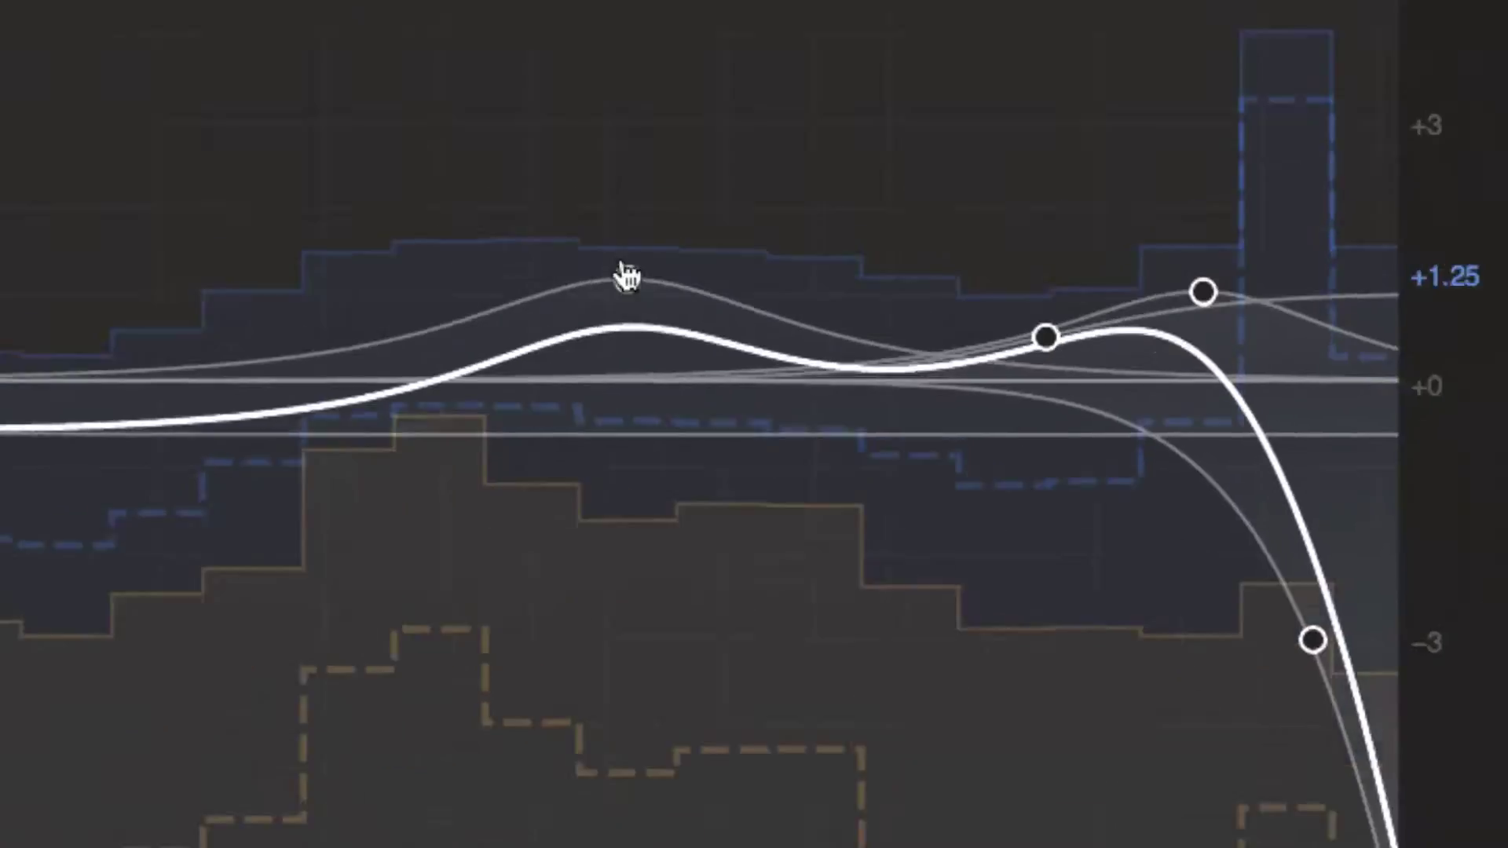
pyautogui.moveTo(626, 269); pyautogui.dragTo(212, 276)
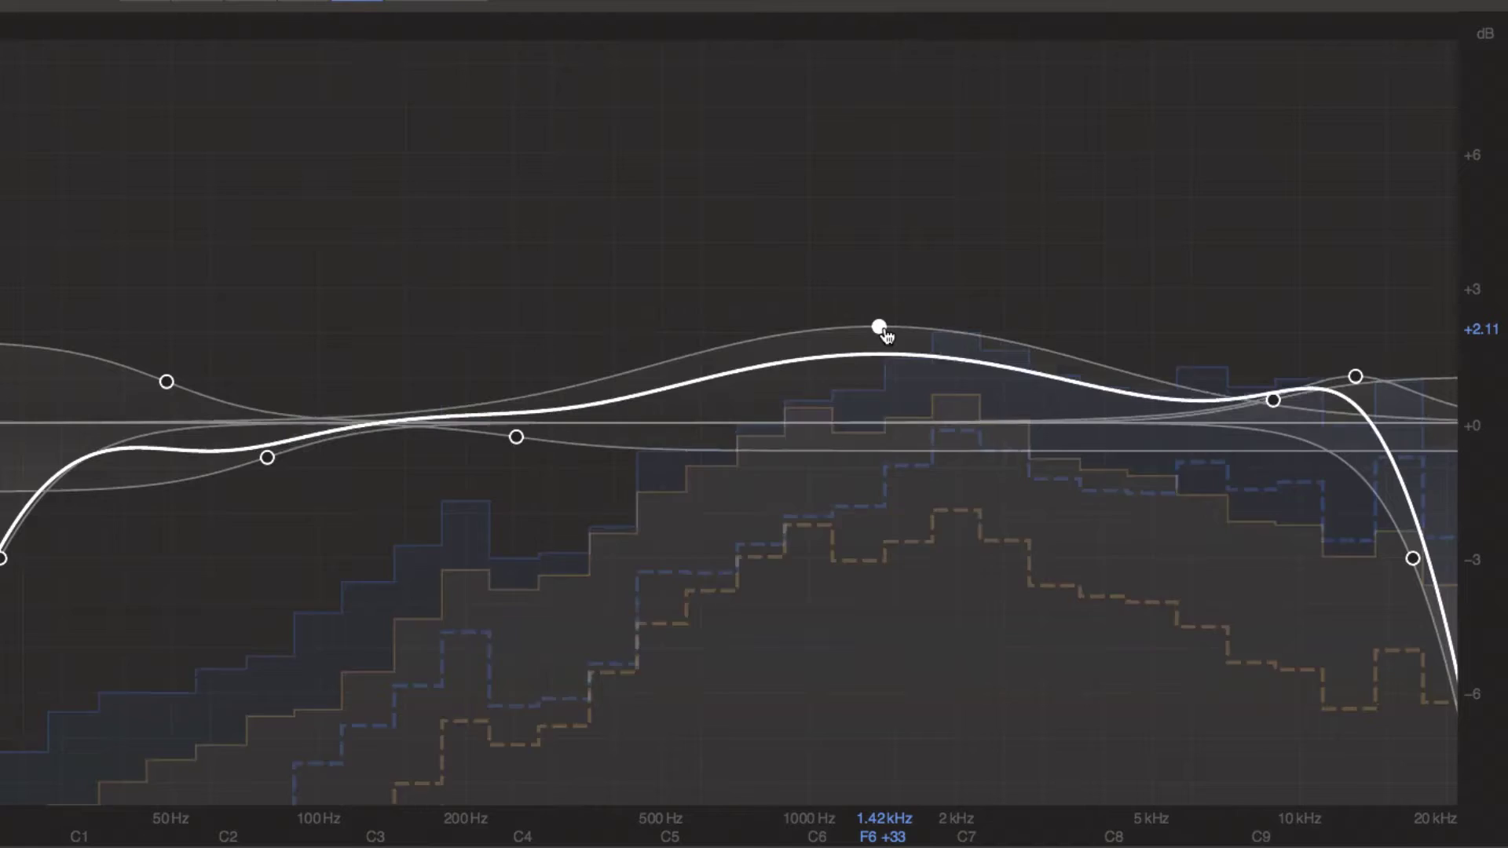
# Step: Reshape the 1.42 kHz boost's Q and slope into a rounded bell and move it to about 654 Hz
pyautogui.scroll(3, 255, 279)
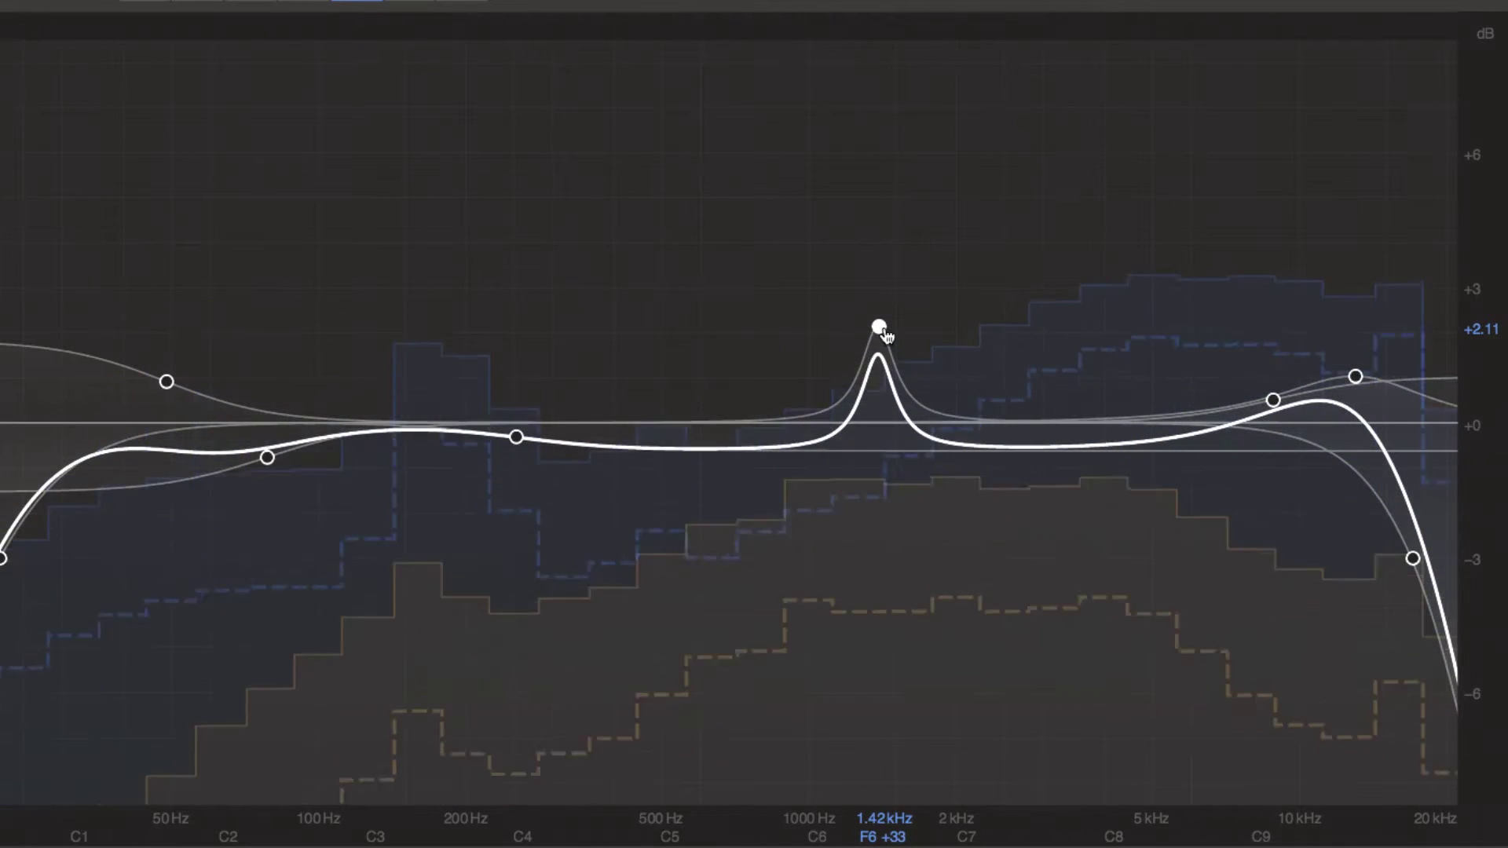
pyautogui.scroll(-3, 884, 335)
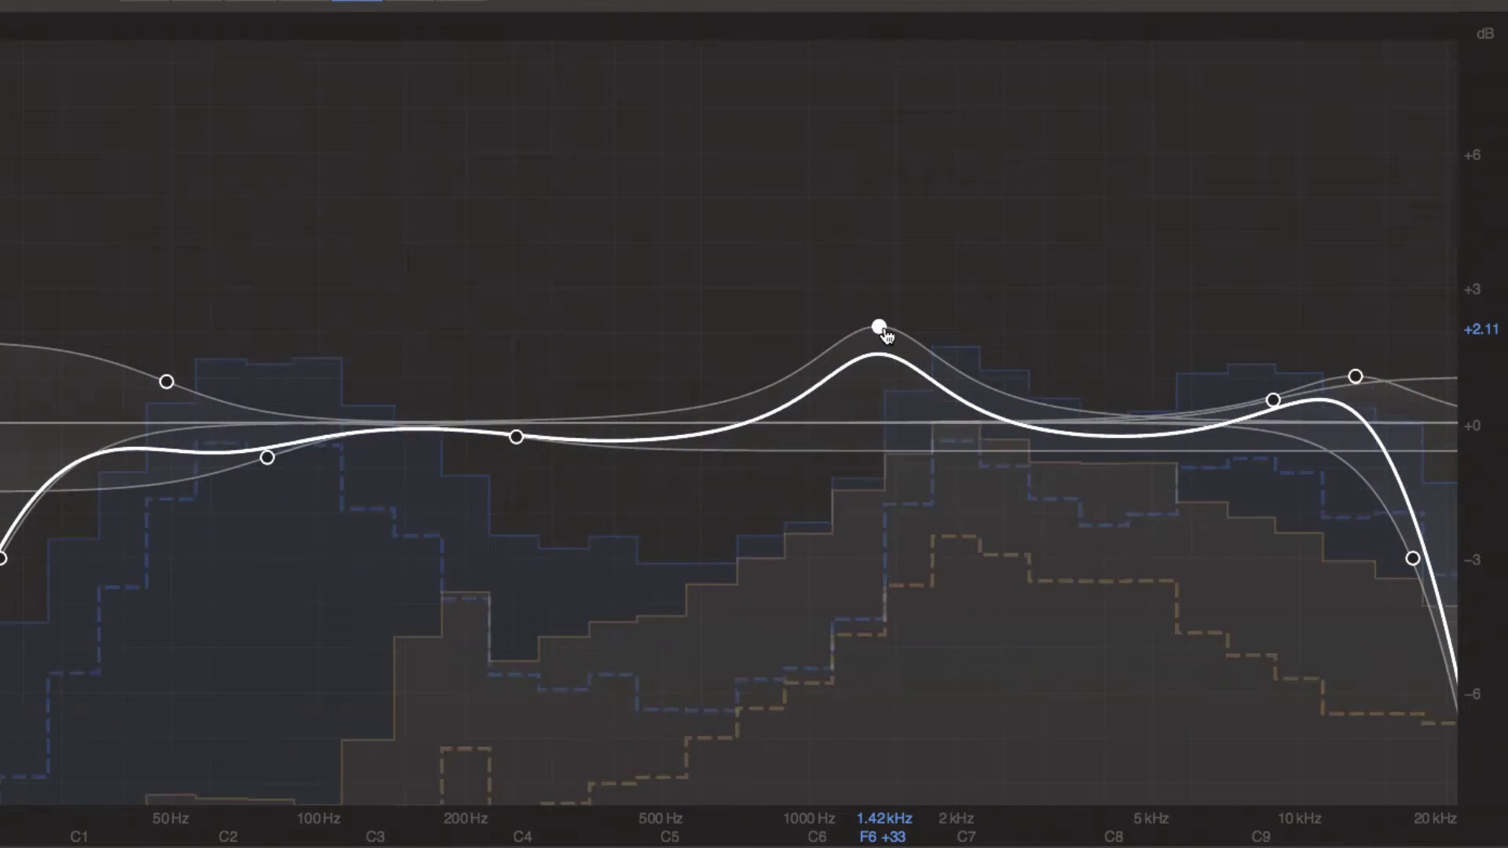
pyautogui.scroll(-3, 885, 335)
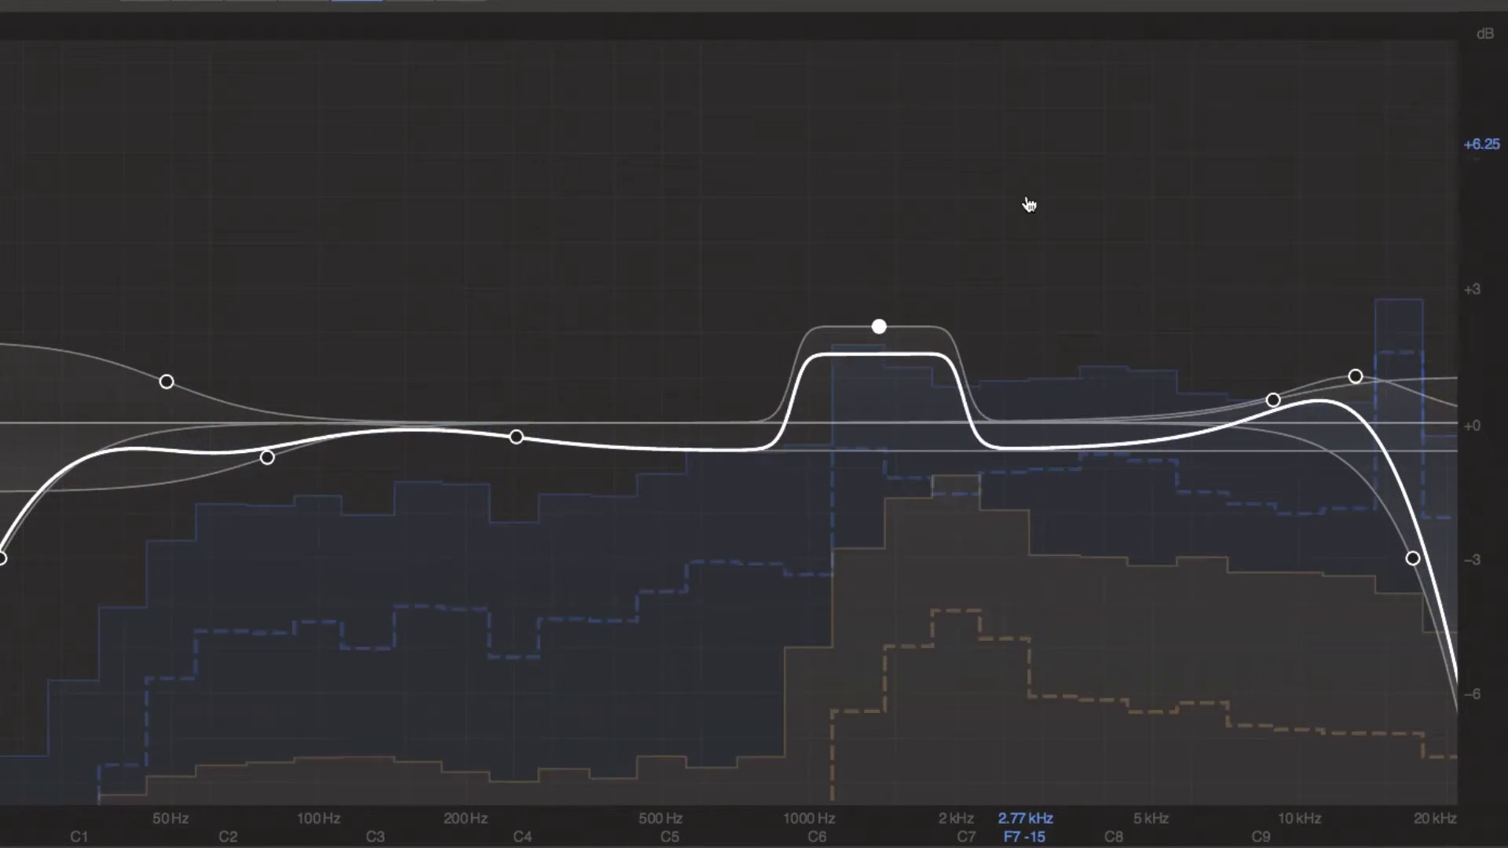
pyautogui.scroll(-3, 953, 213)
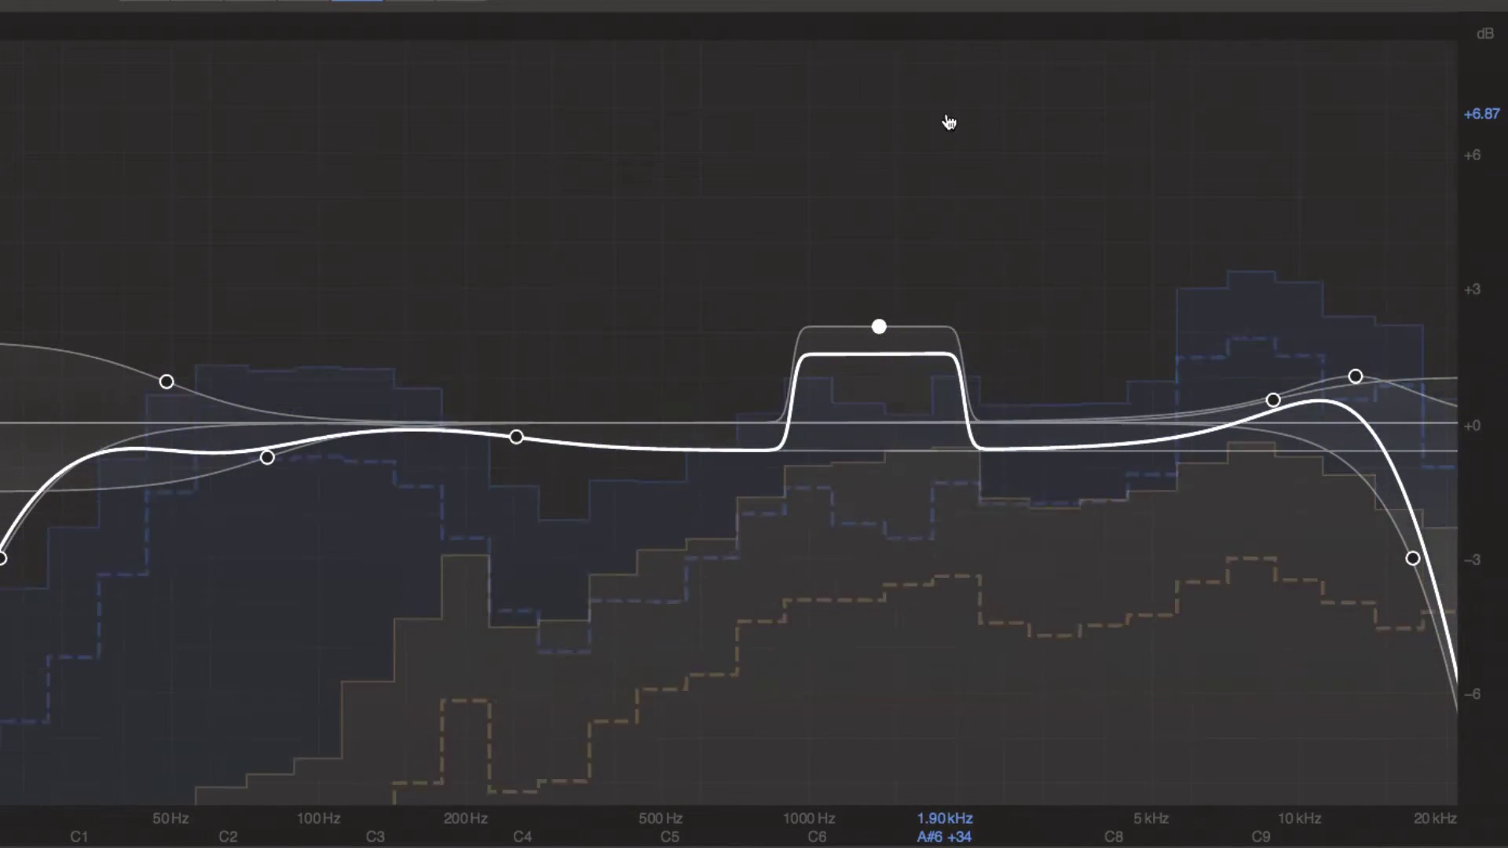
pyautogui.moveTo(879, 326); pyautogui.dragTo(721, 336)
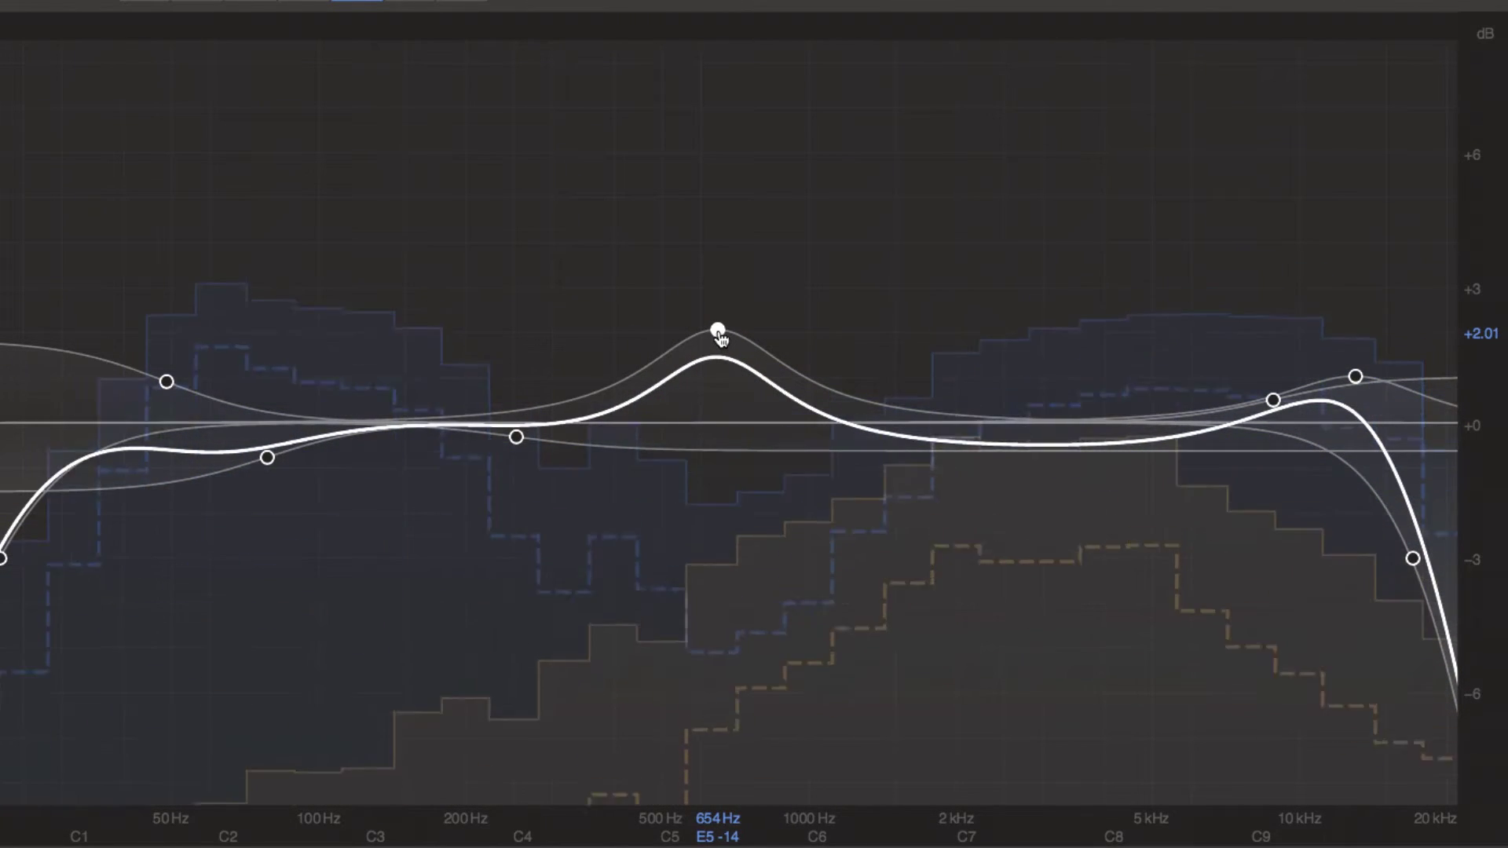
# Step: Move the boost to about 870 Hz, then select four bands and shift them higher together
pyautogui.moveTo(729, 336); pyautogui.dragTo(952, 498)
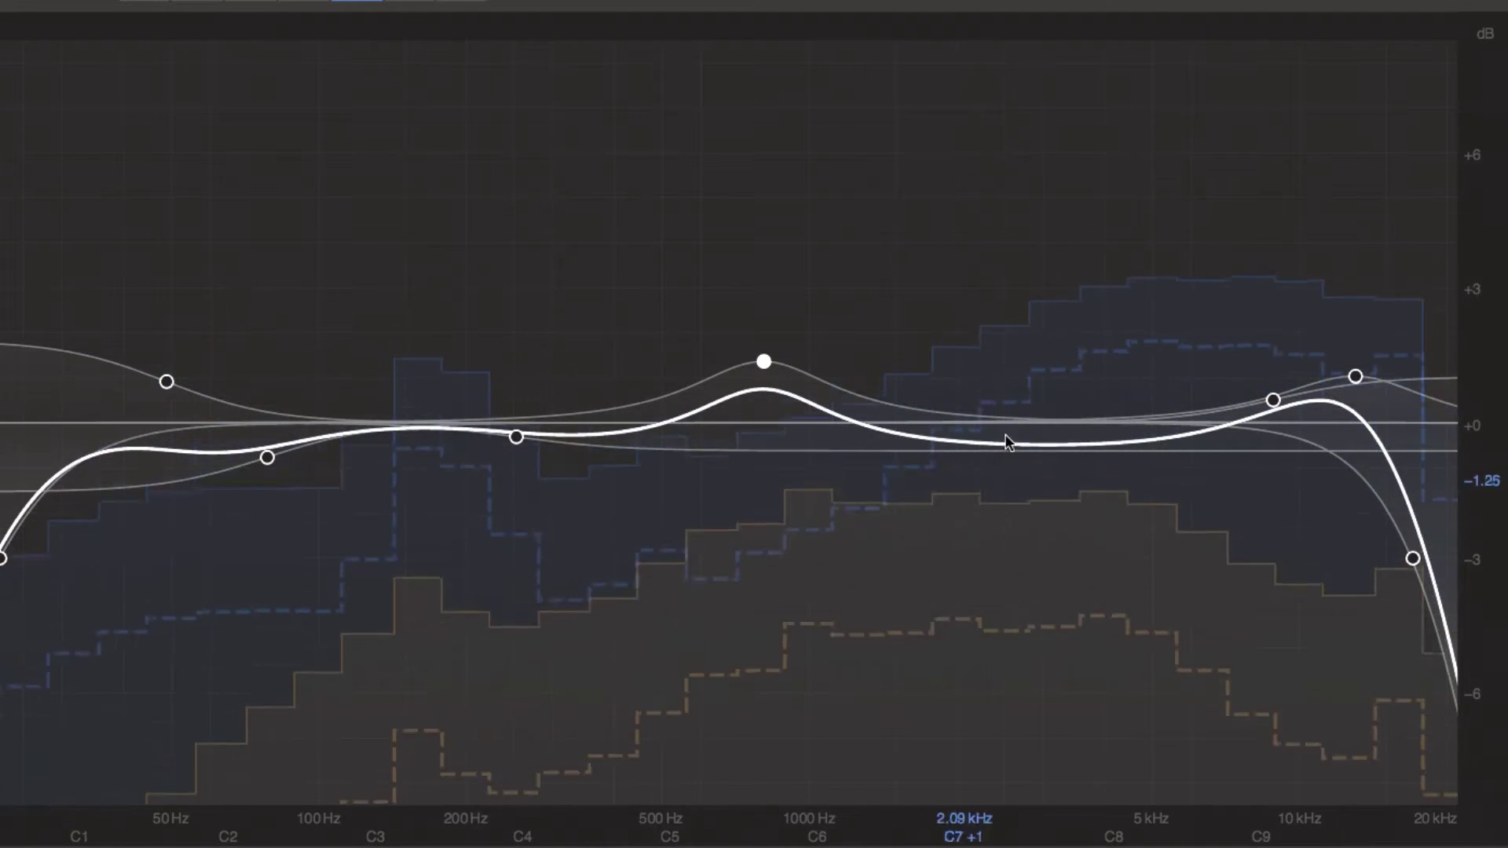
pyautogui.moveTo(121, 296); pyautogui.dragTo(1012, 530)
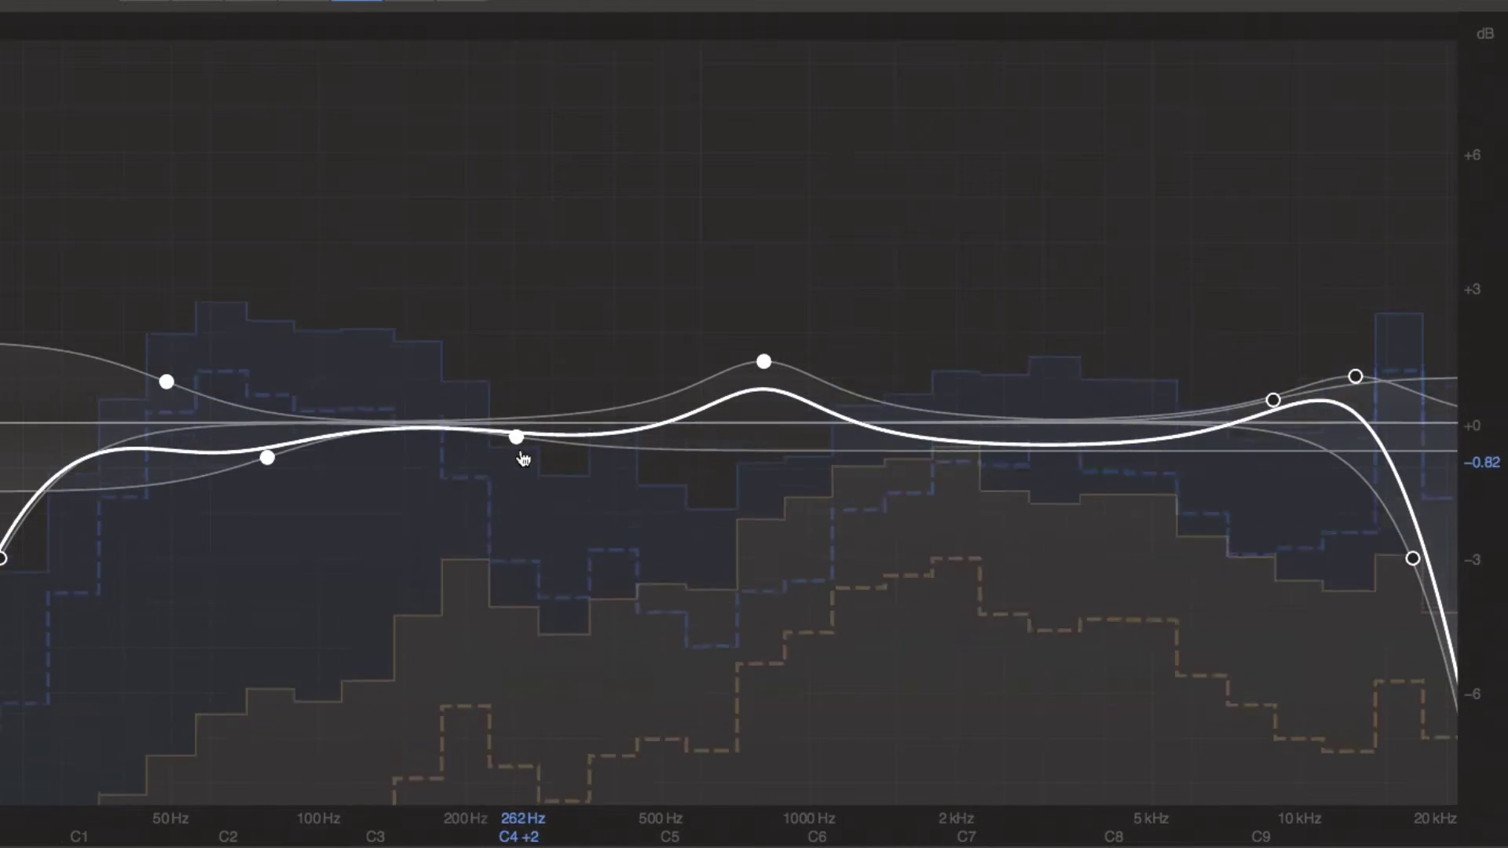
pyautogui.moveTo(518, 447); pyautogui.dragTo(691, 446)
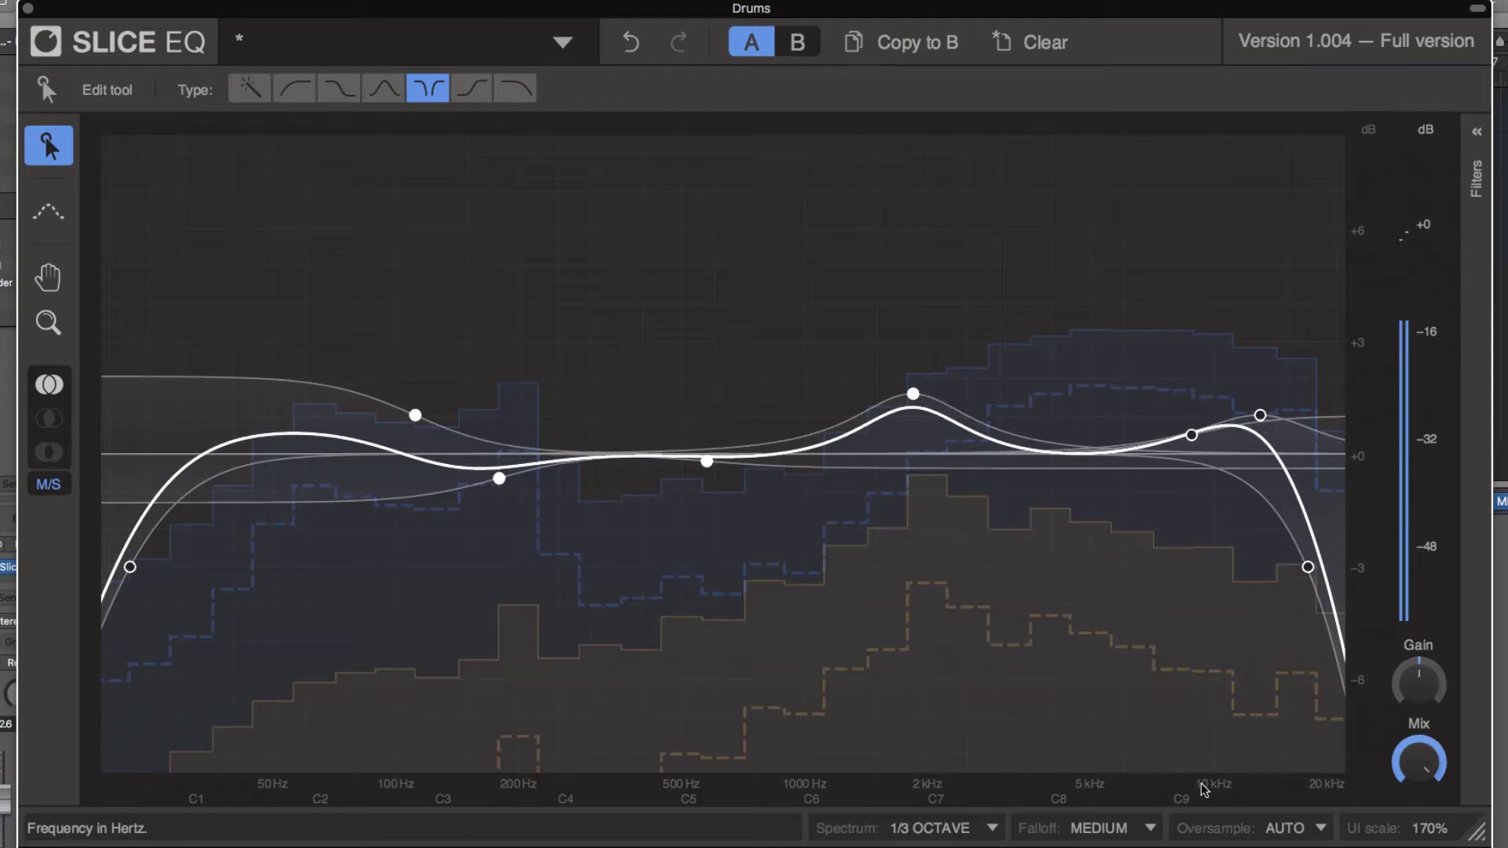
# Step: Zoom the EQ graph in and out by scrolling on its axes
pyautogui.scroll(3, 1202, 787)
pyautogui.scroll(-5, 1203, 787)
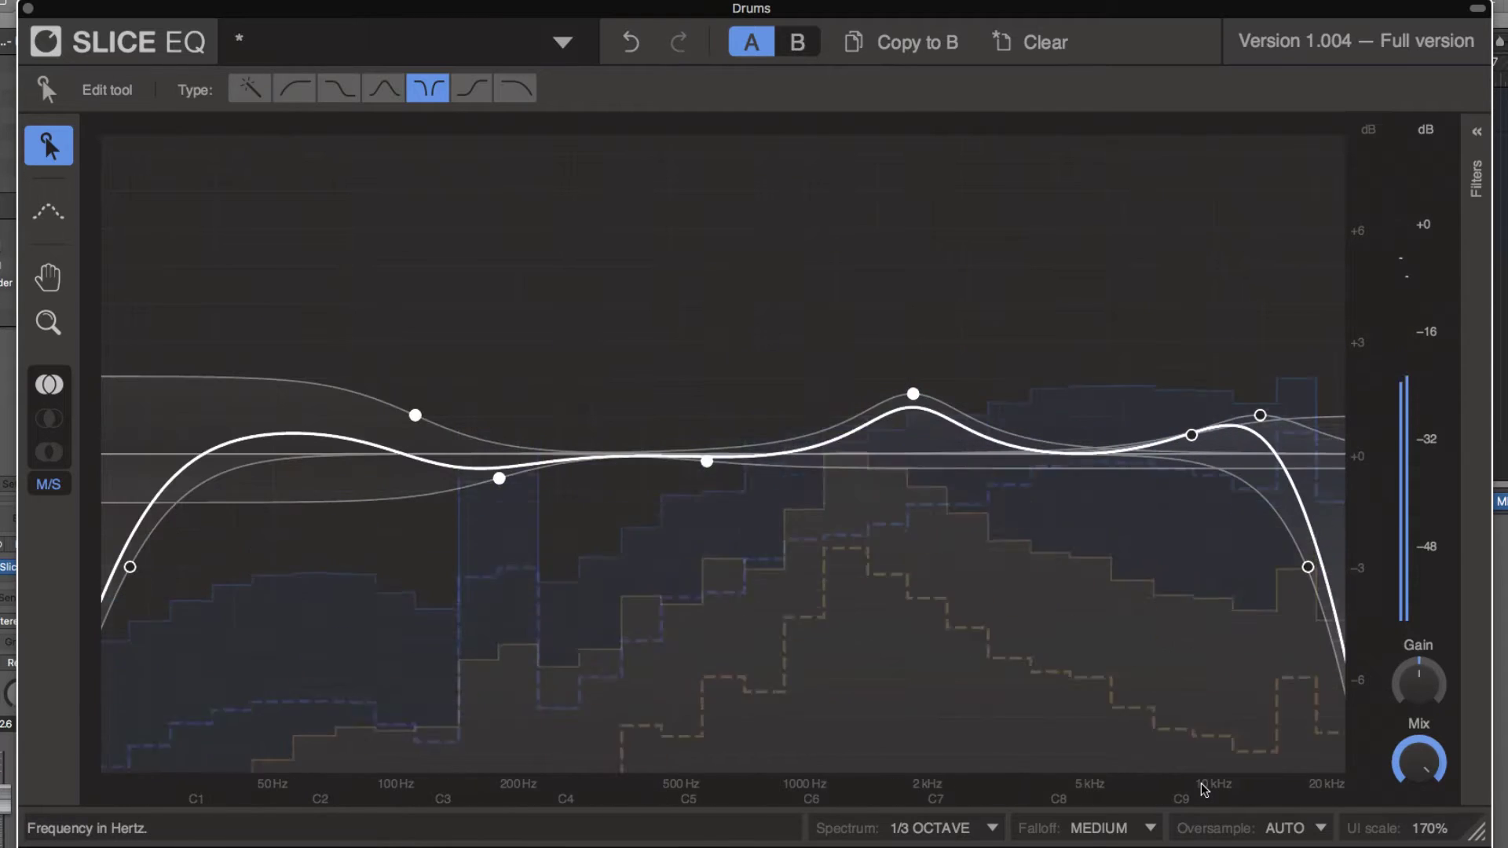
pyautogui.scroll(4, 1204, 788)
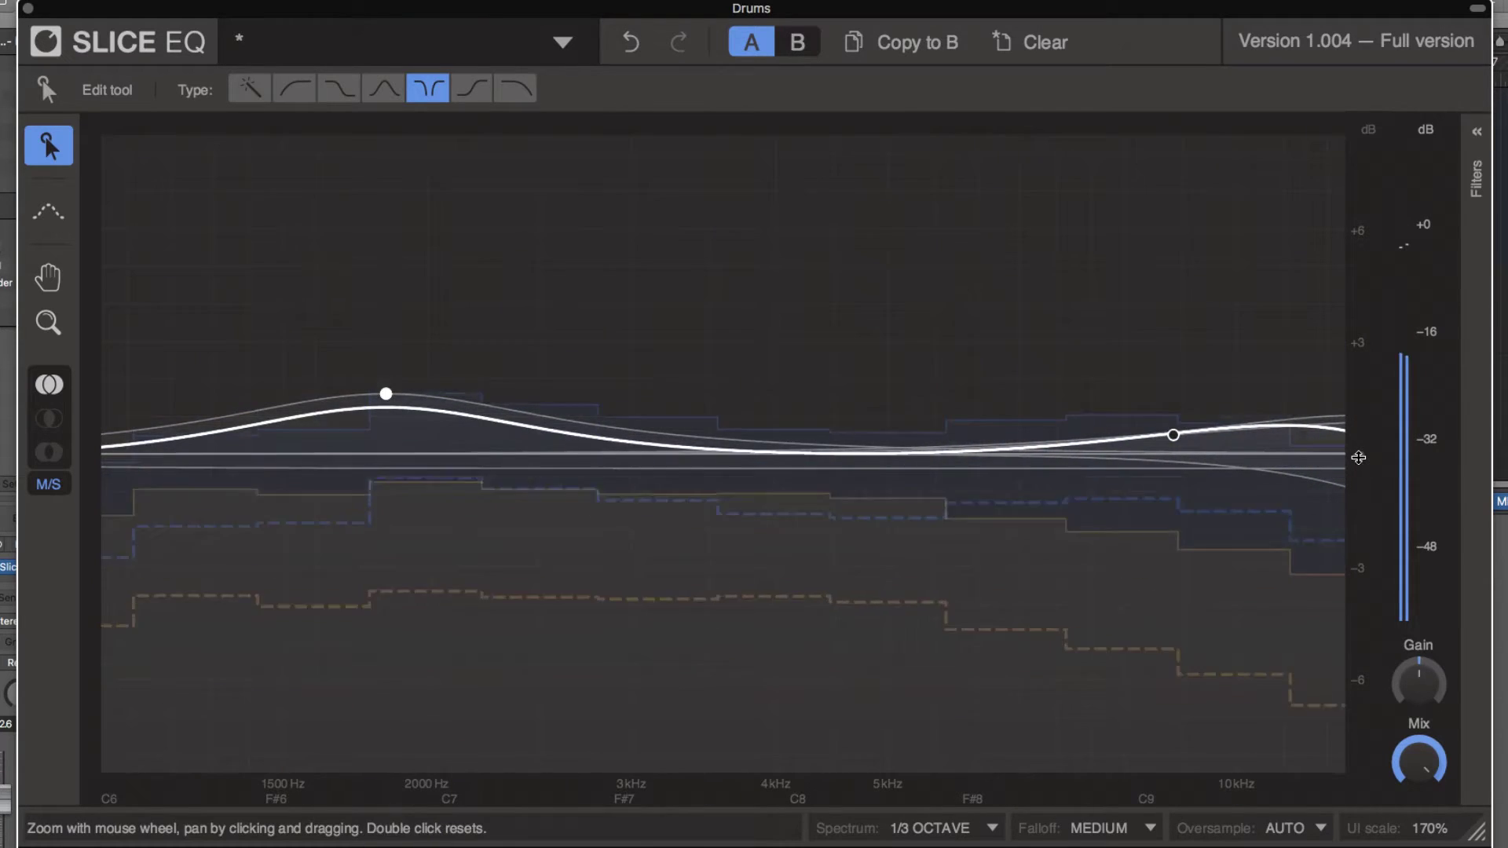
pyautogui.scroll(-2, 1358, 457)
pyautogui.scroll(5, 1358, 457)
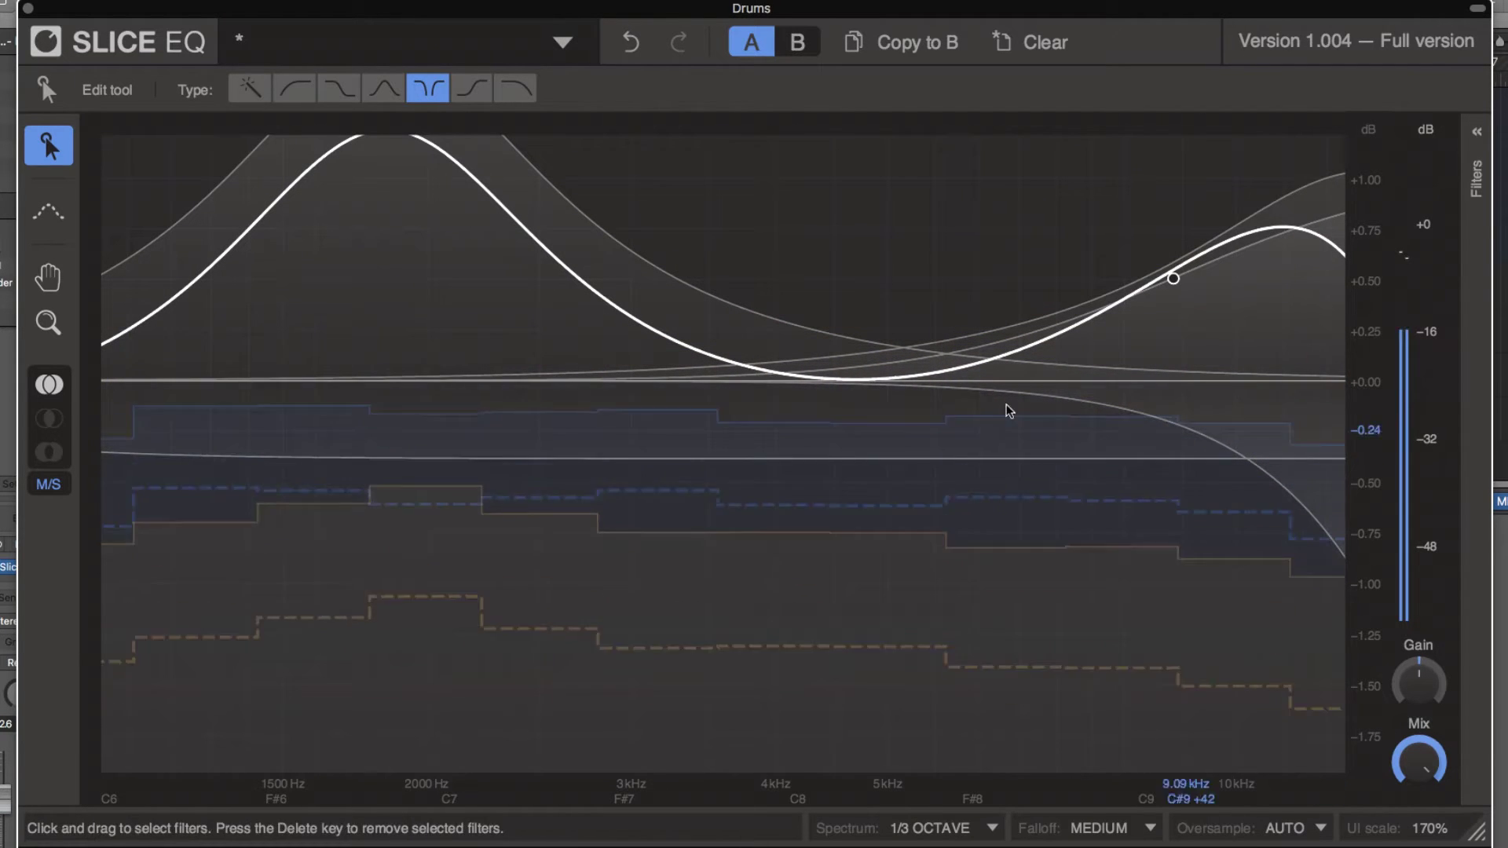
# Step: Zoom the graph into roughly 1.5–5 kHz with the Zoom view tool and adjust the framing
pyautogui.click(66, 327)
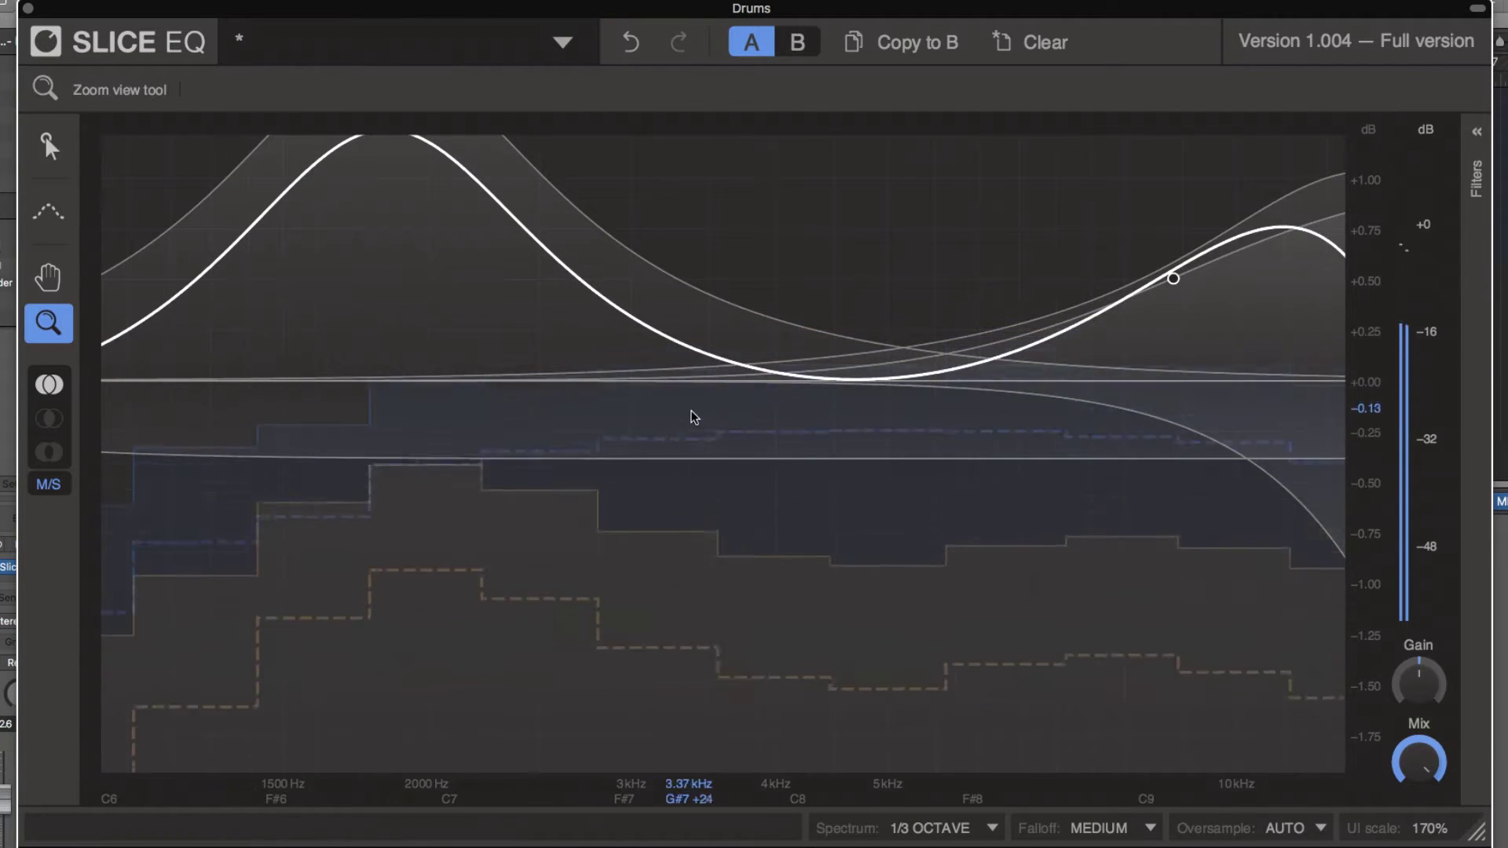
pyautogui.moveTo(691, 417); pyautogui.dragTo(606, 480)
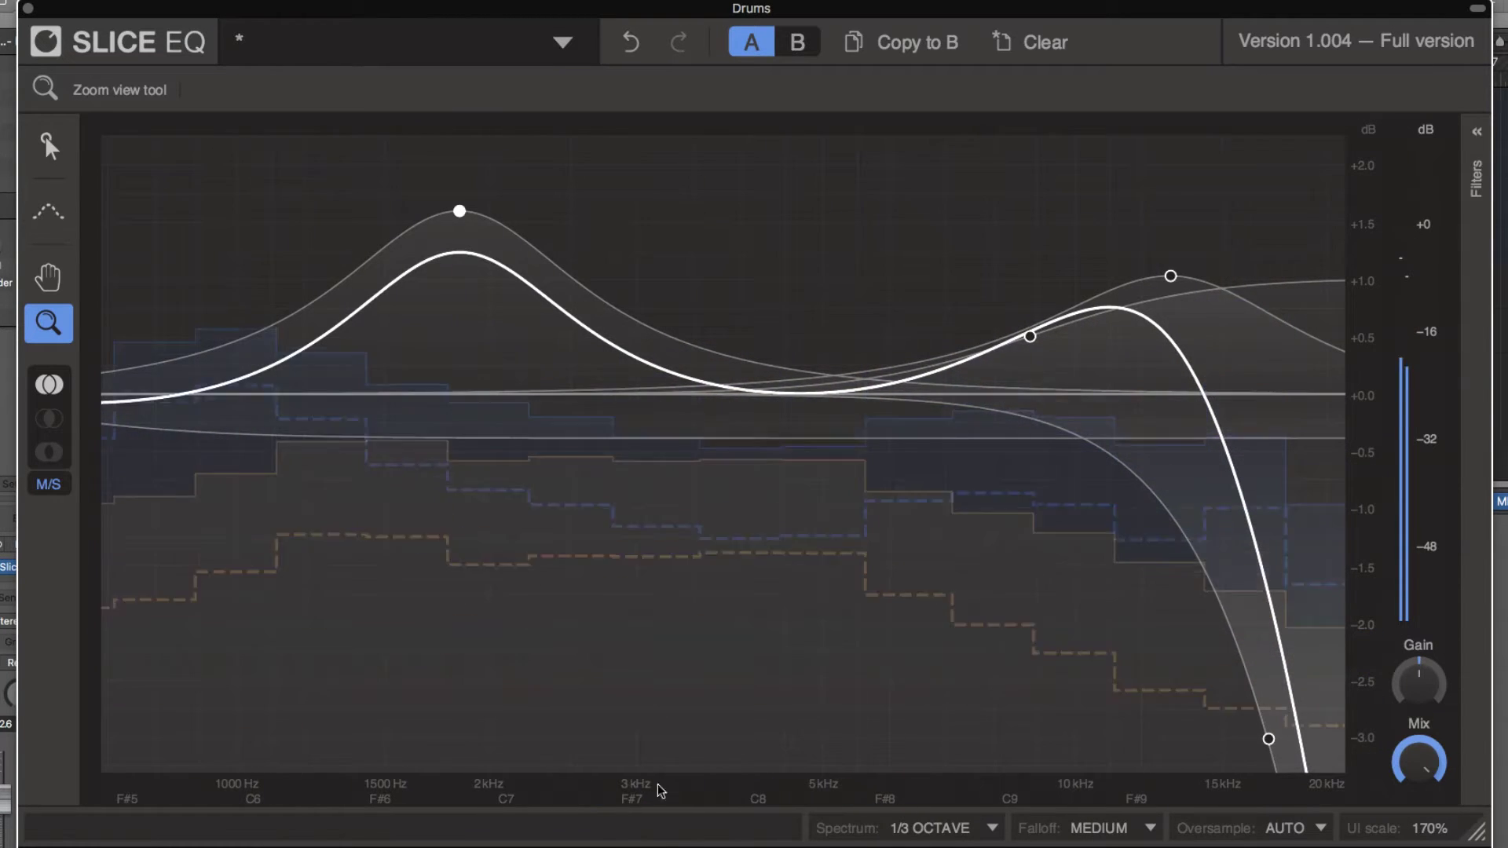
pyautogui.moveTo(662, 788); pyautogui.dragTo(1406, 773)
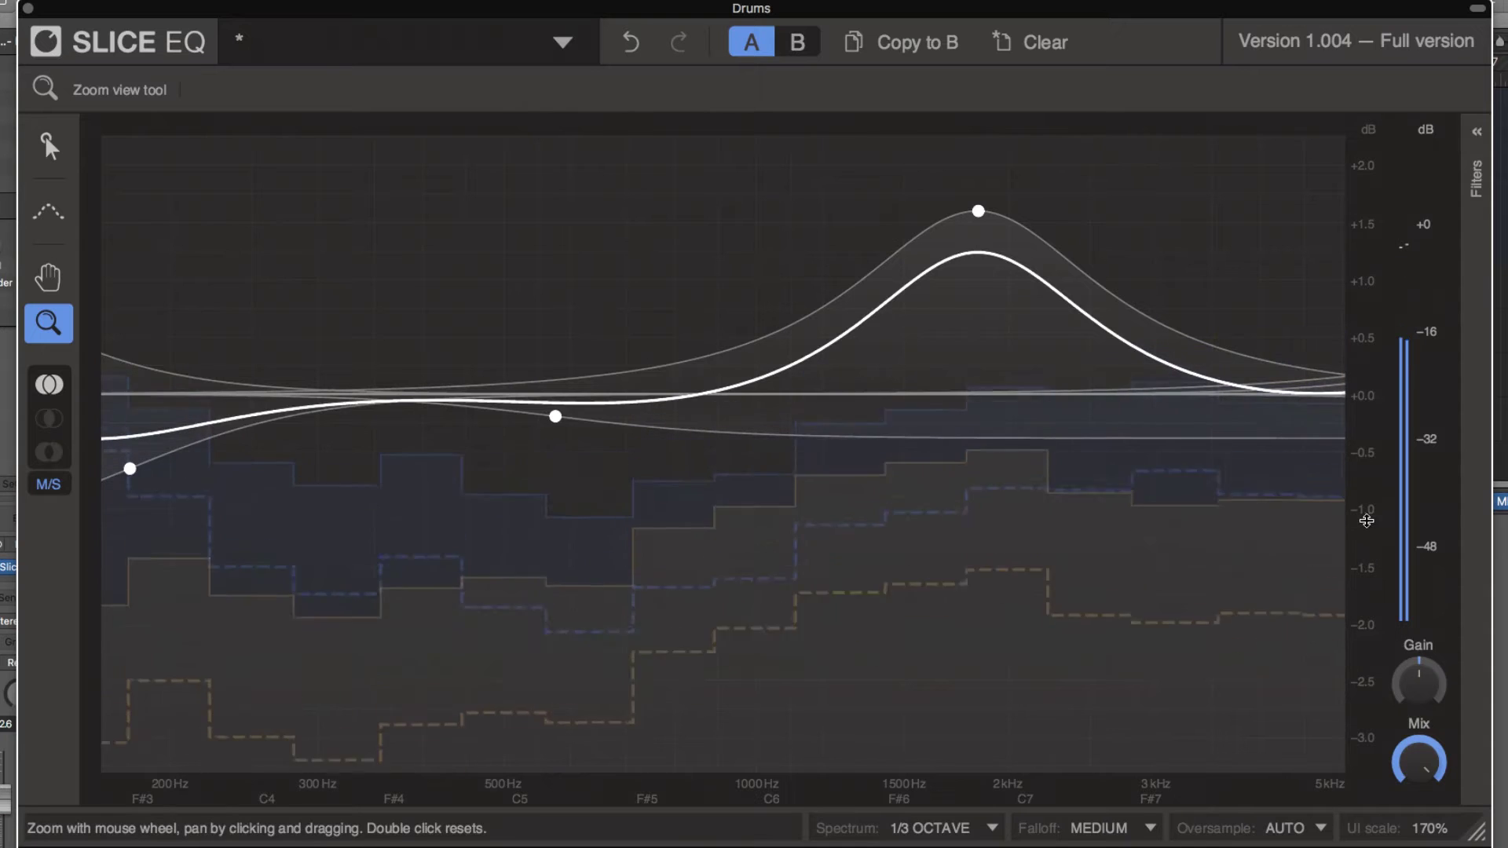
pyautogui.moveTo(1363, 515)
pyautogui.mouseDown()
pyautogui.moveTo(1364, 607)
pyautogui.moveTo(1364, 535)
pyautogui.mouseUp()
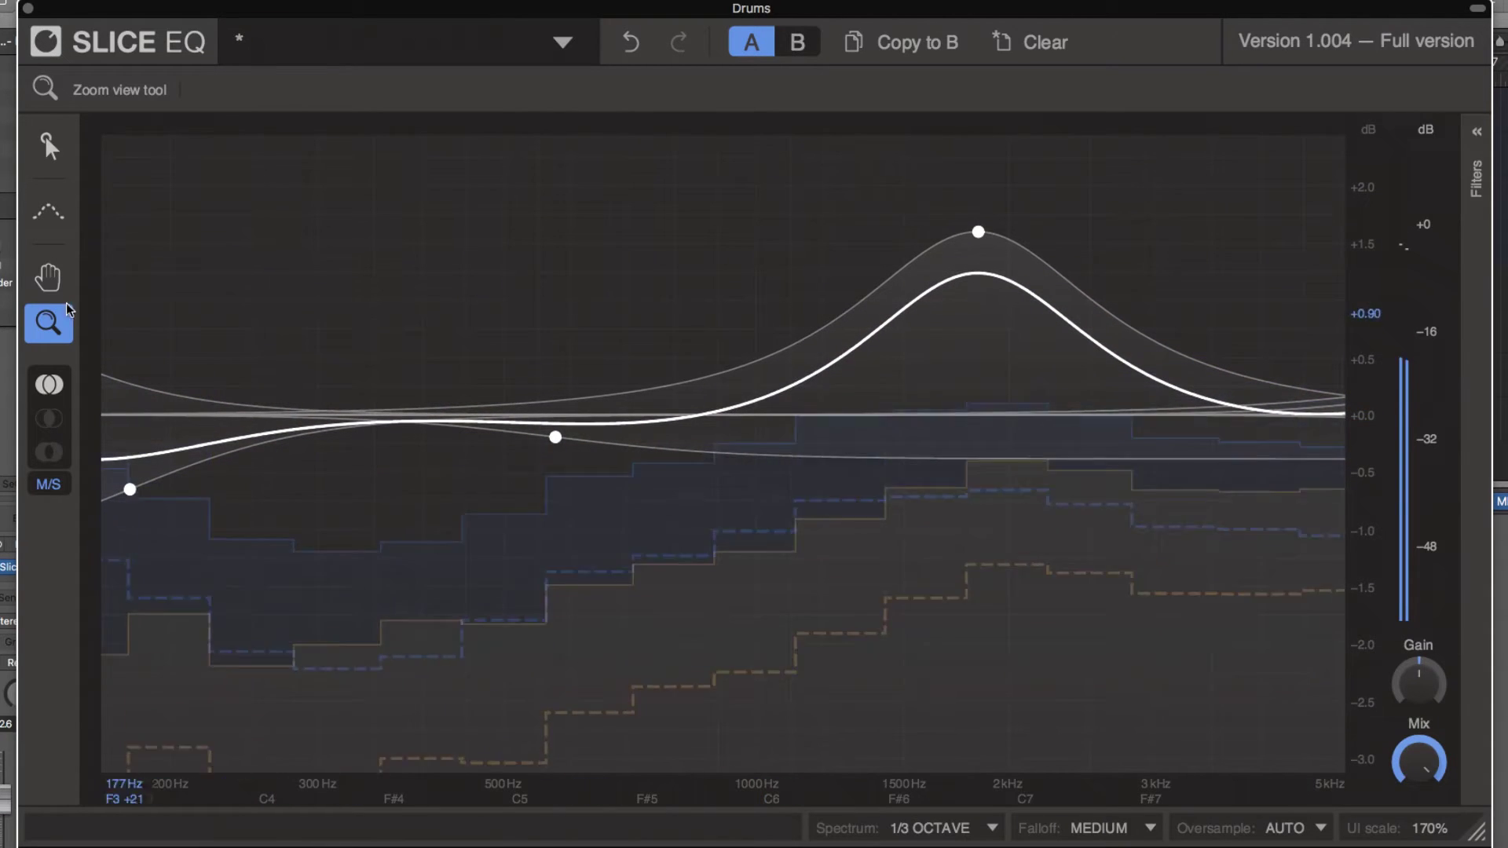
# Step: Pan the graph with the Pan view tool to show about 70 Hz–1.5 kHz
pyautogui.click(48, 276)
pyautogui.moveTo(749, 485); pyautogui.dragTo(1208, 493)
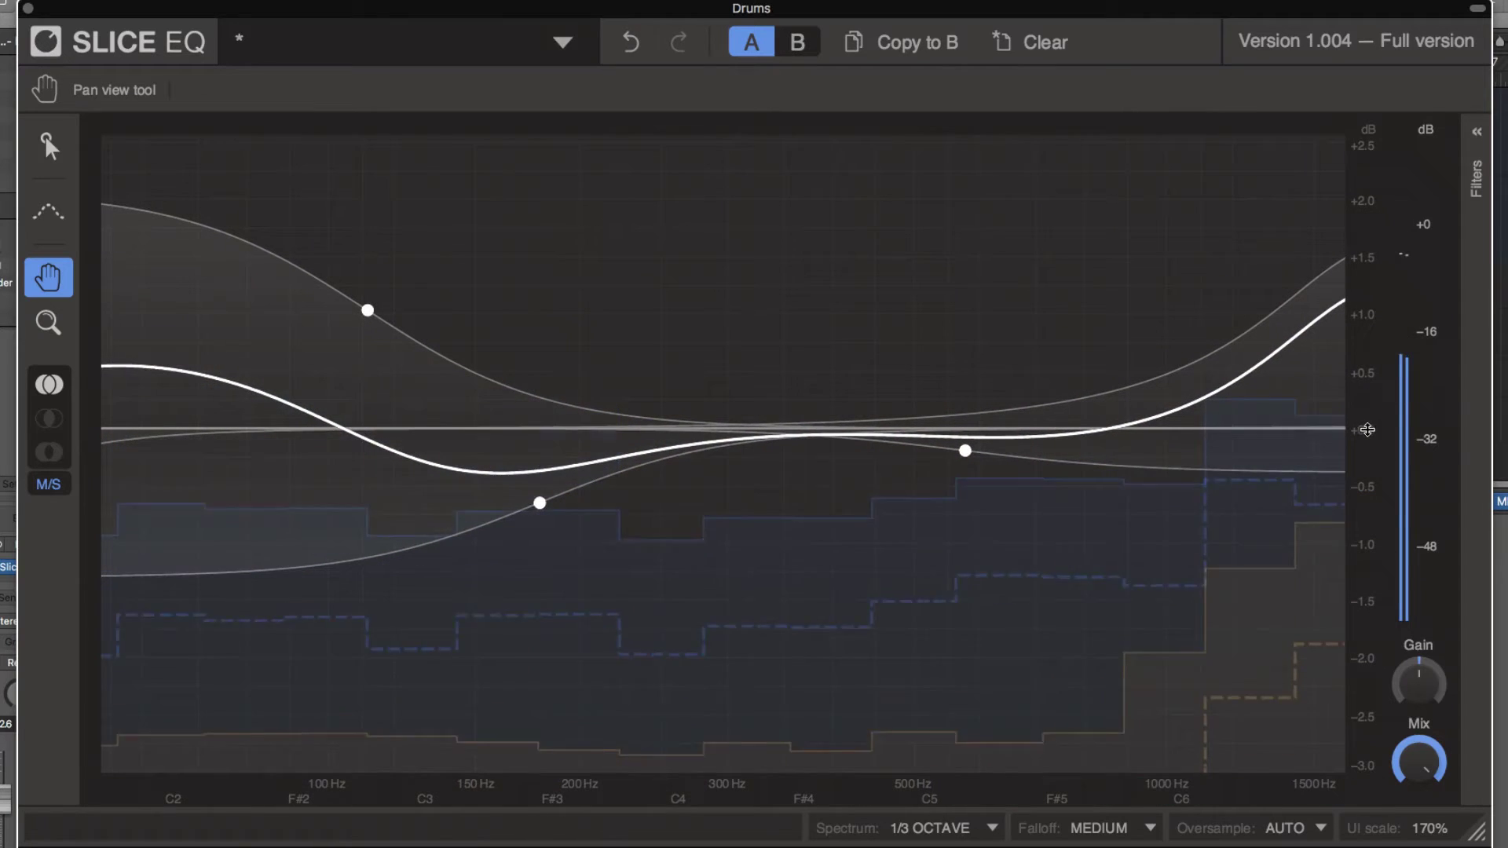
pyautogui.scroll(-4, 1206, 476)
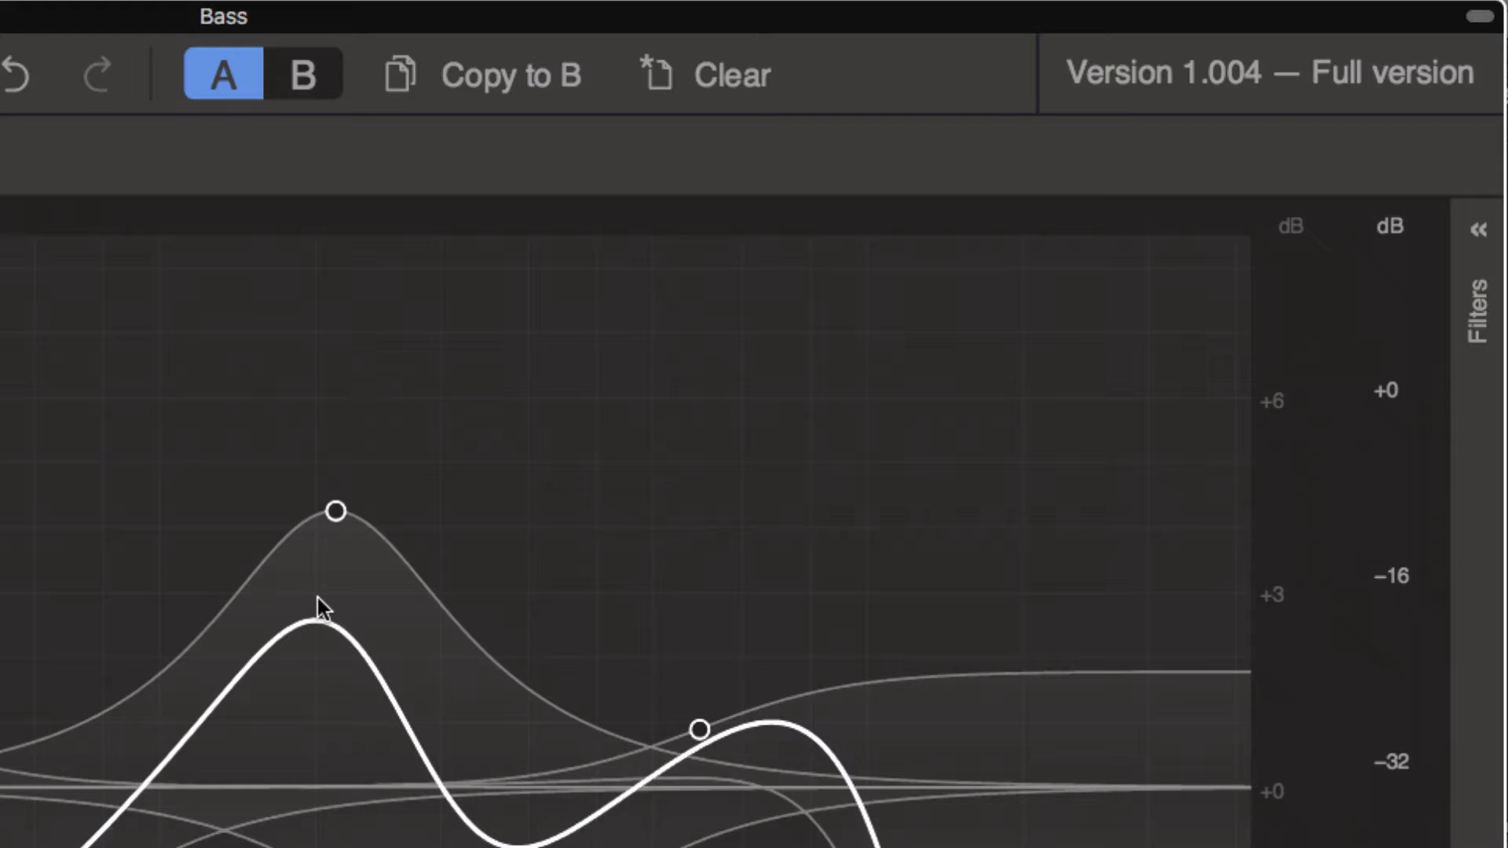
# Step: Start playback, open the Filters list and select the cut, shelf and peak filters in turn
pyautogui.press('space')
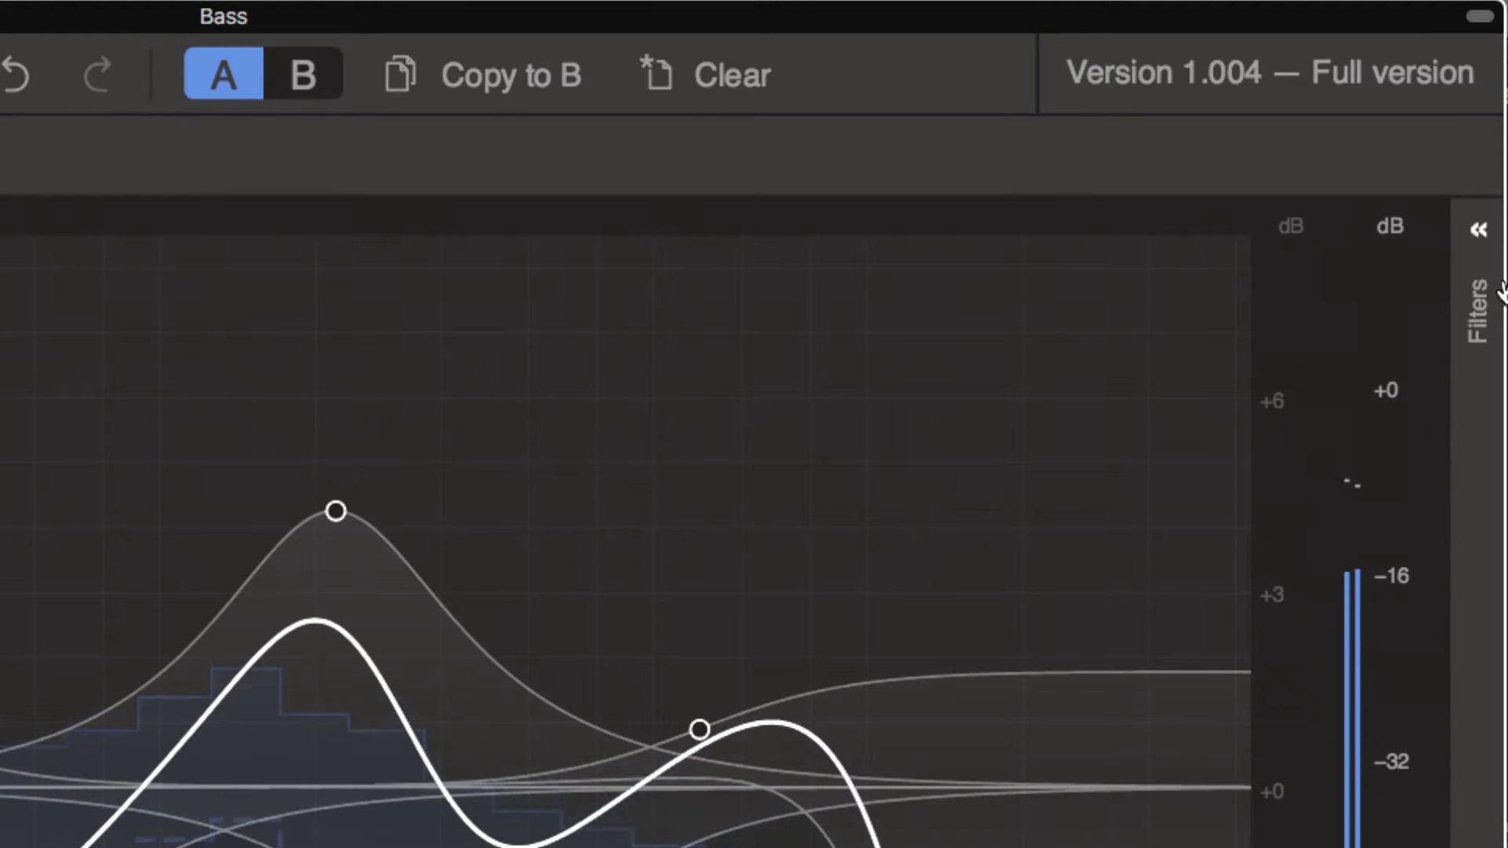
pyautogui.click(1496, 298)
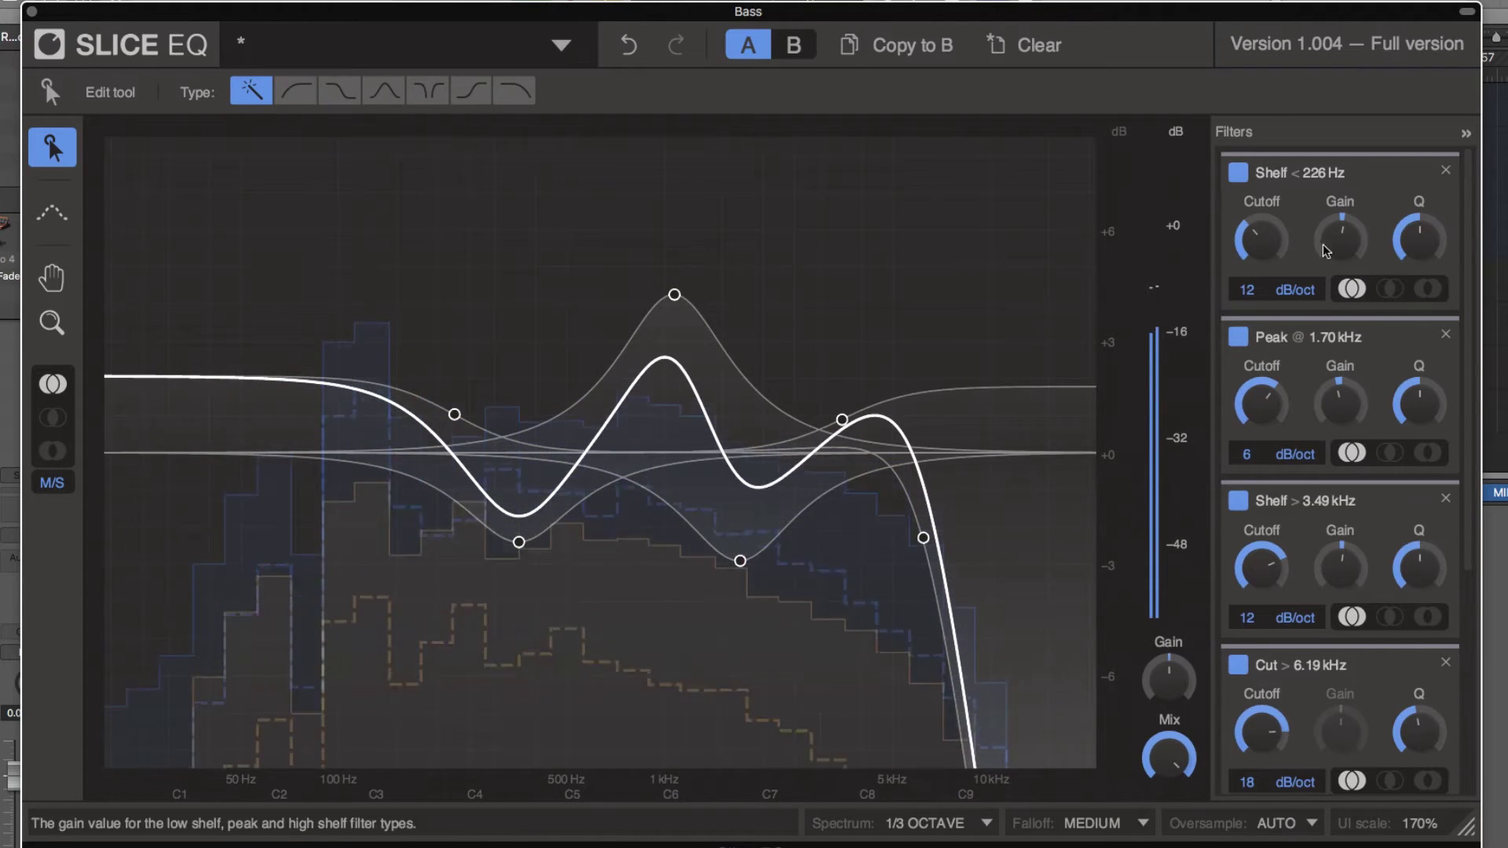
pyautogui.scroll(-5, 1400, 349)
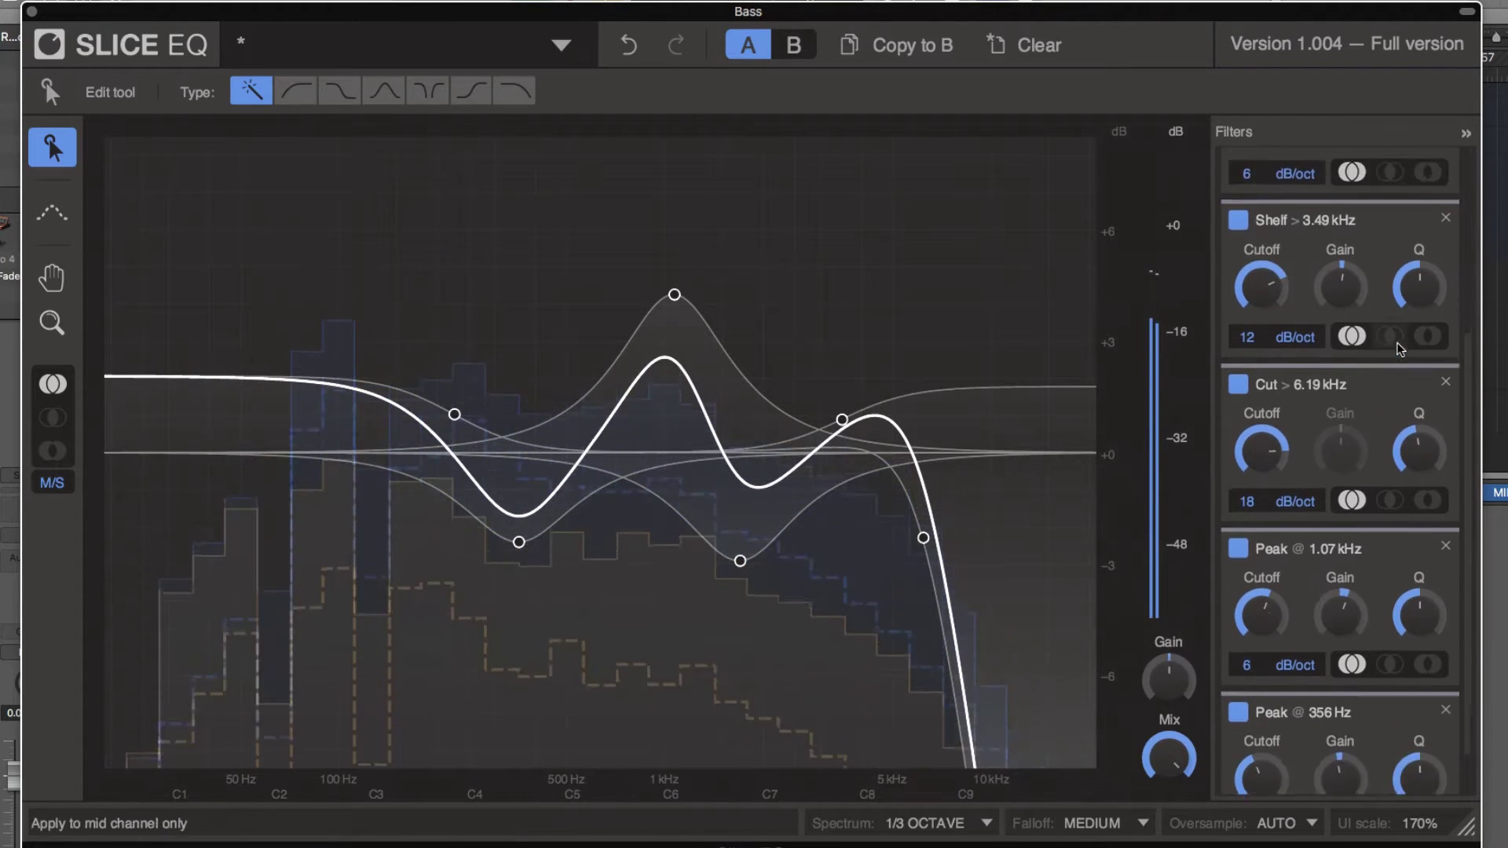
pyautogui.scroll(1, 1401, 349)
pyautogui.scroll(4, 1401, 349)
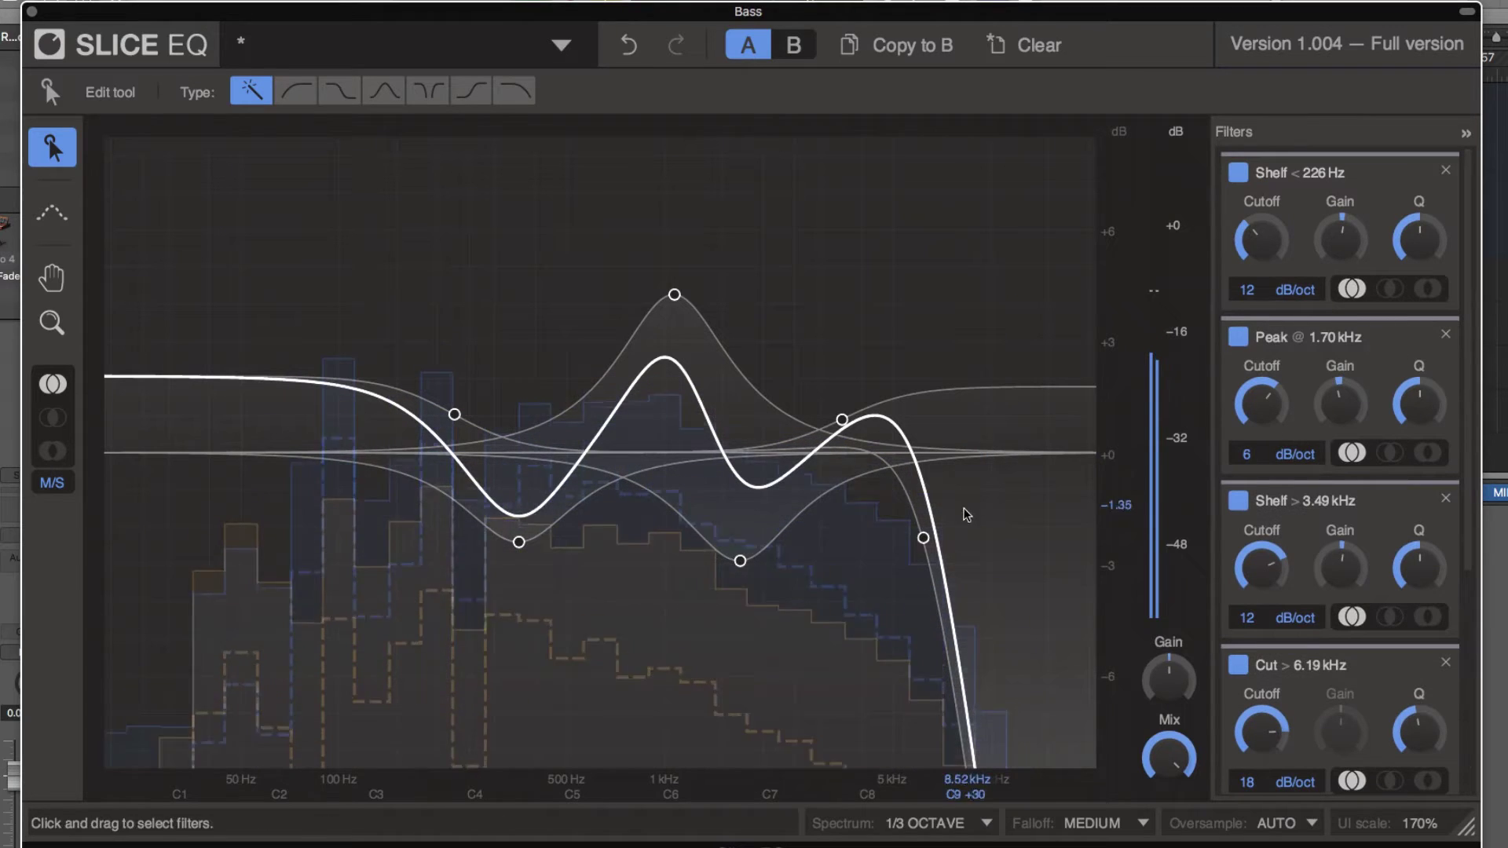
pyautogui.click(924, 538)
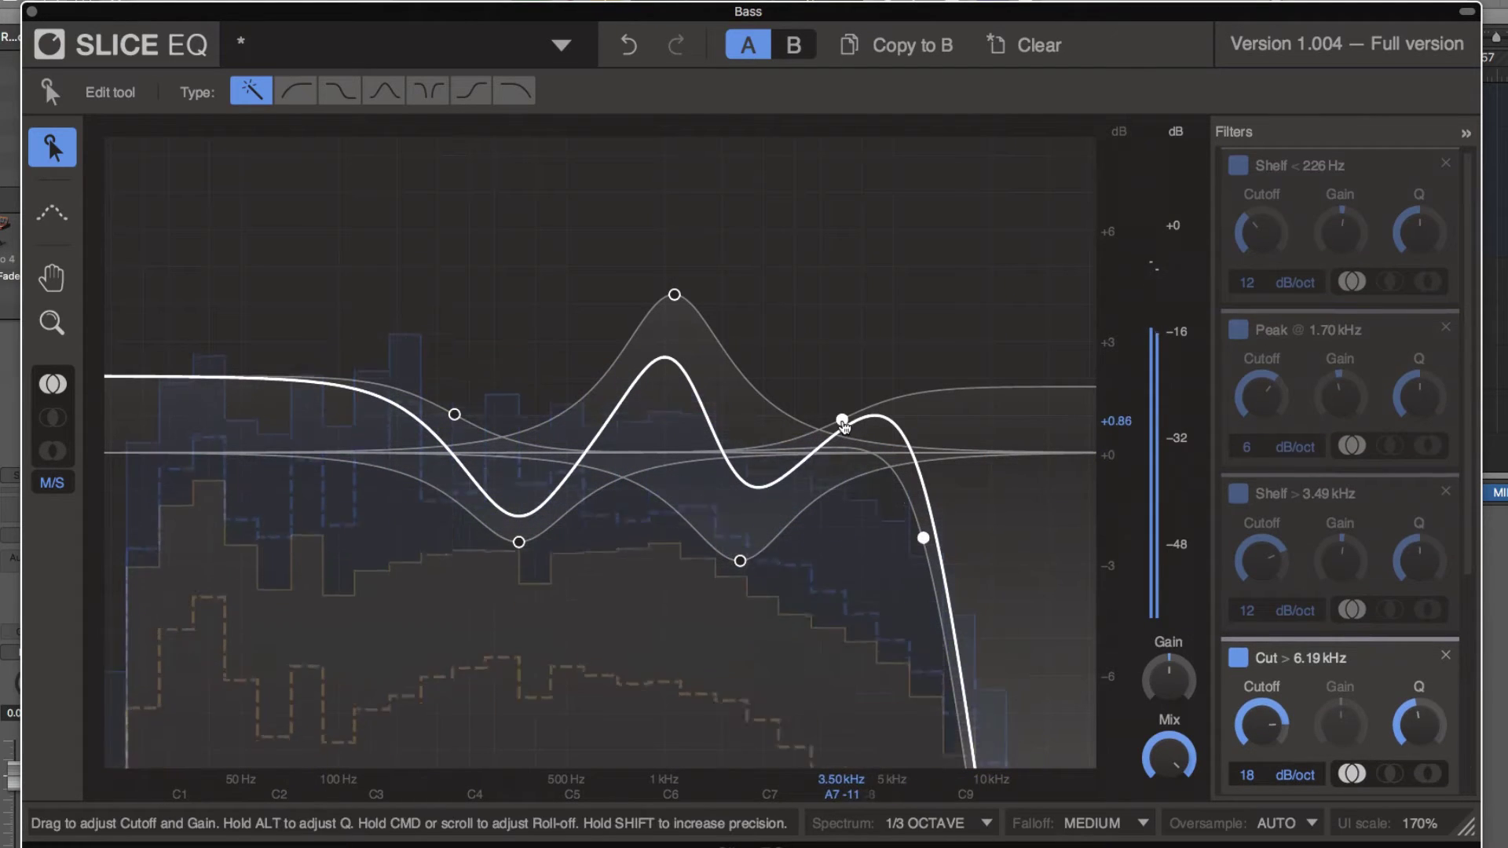
pyautogui.click(843, 422)
pyautogui.click(740, 561)
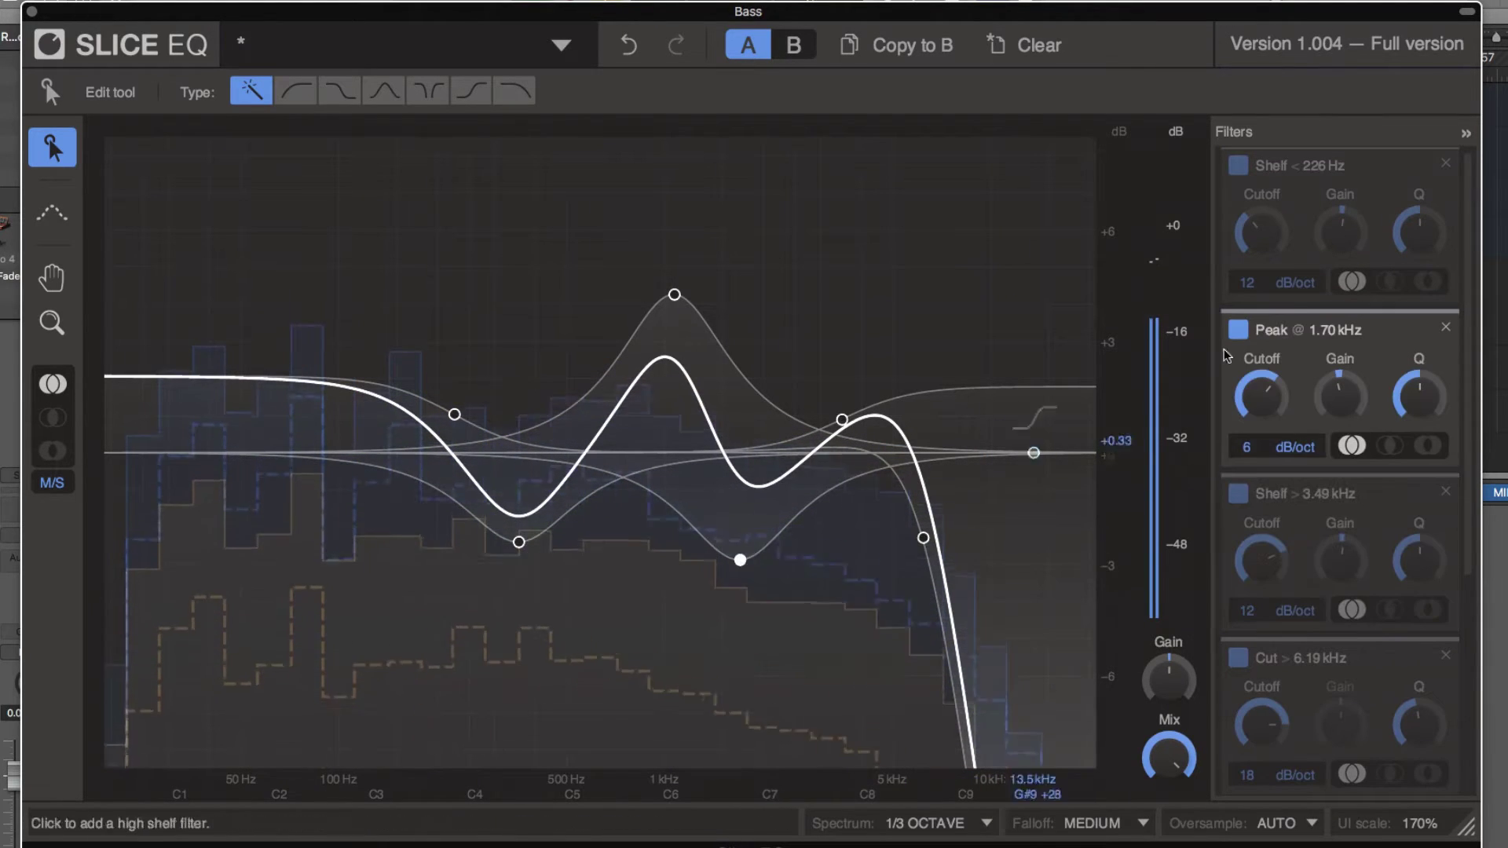
pyautogui.click(1302, 183)
pyautogui.click(1292, 521)
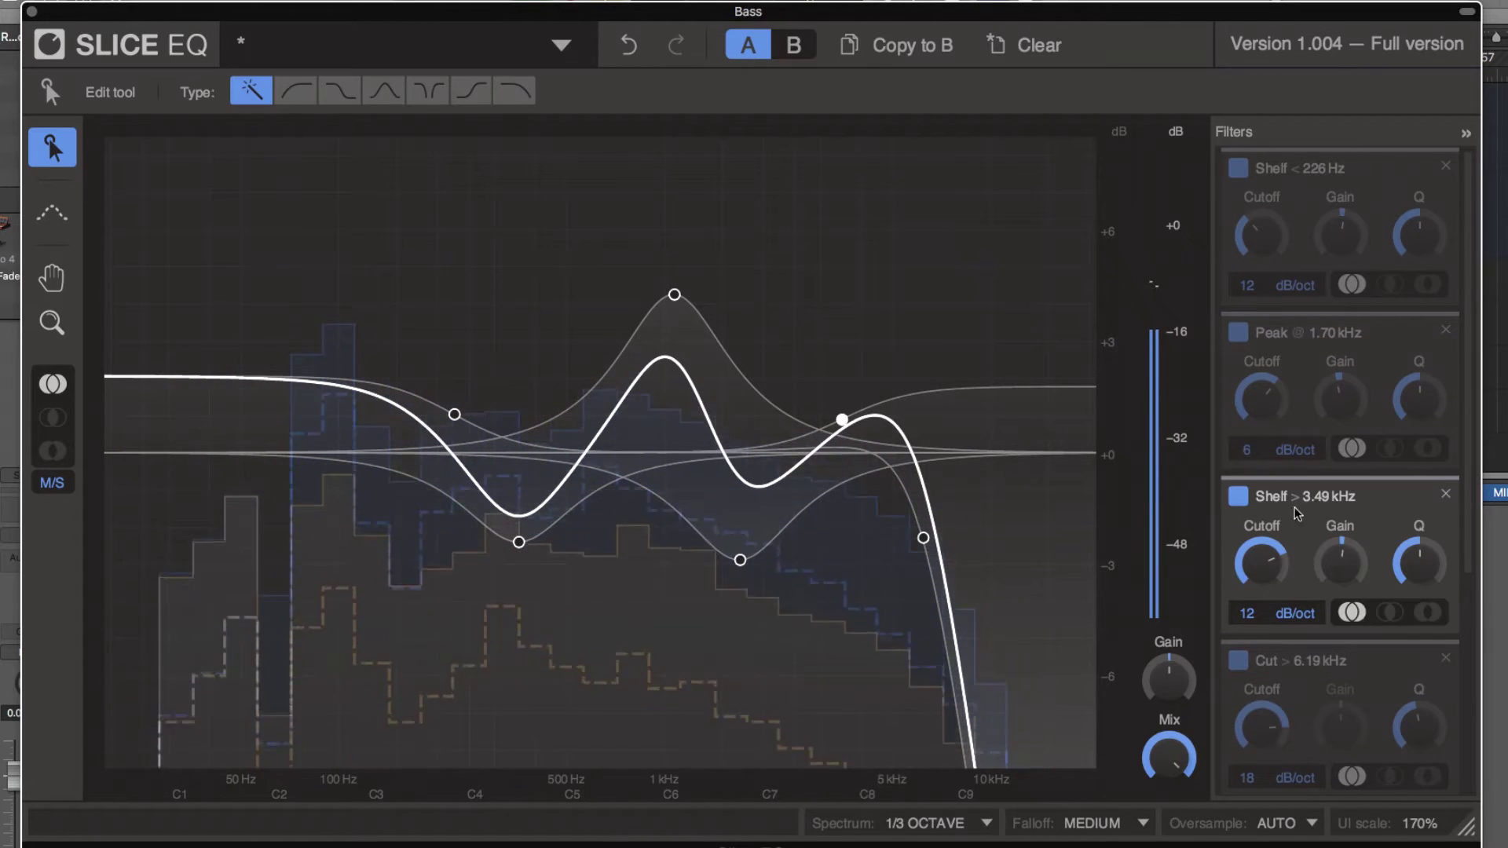
pyautogui.scroll(1, 1382, 395)
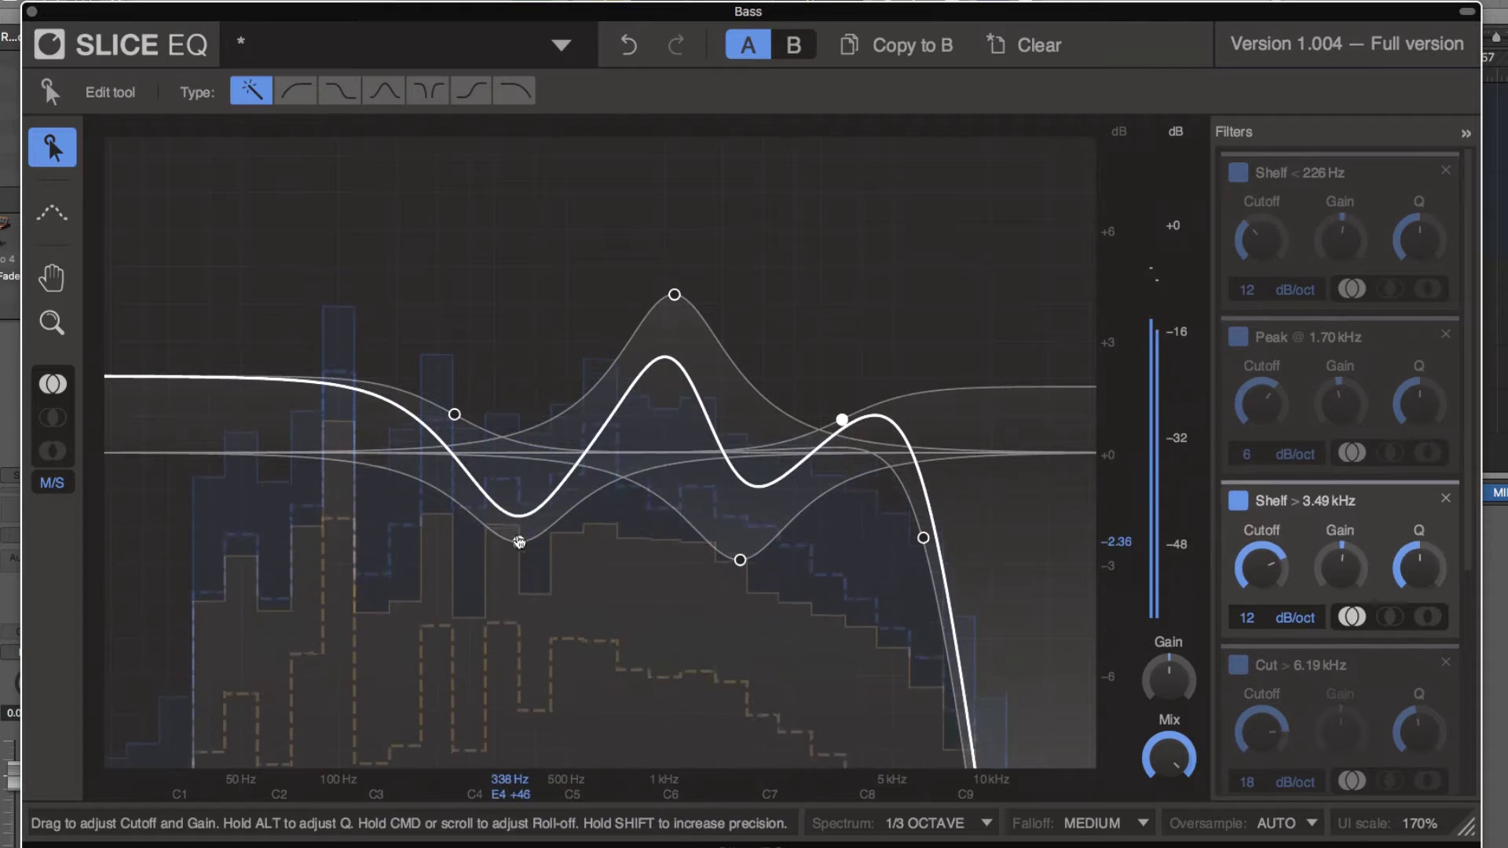
# Step: Lower the 1.07 kHz peak's frequency and boost its gain into a tall, narrow peak
pyautogui.click(673, 294)
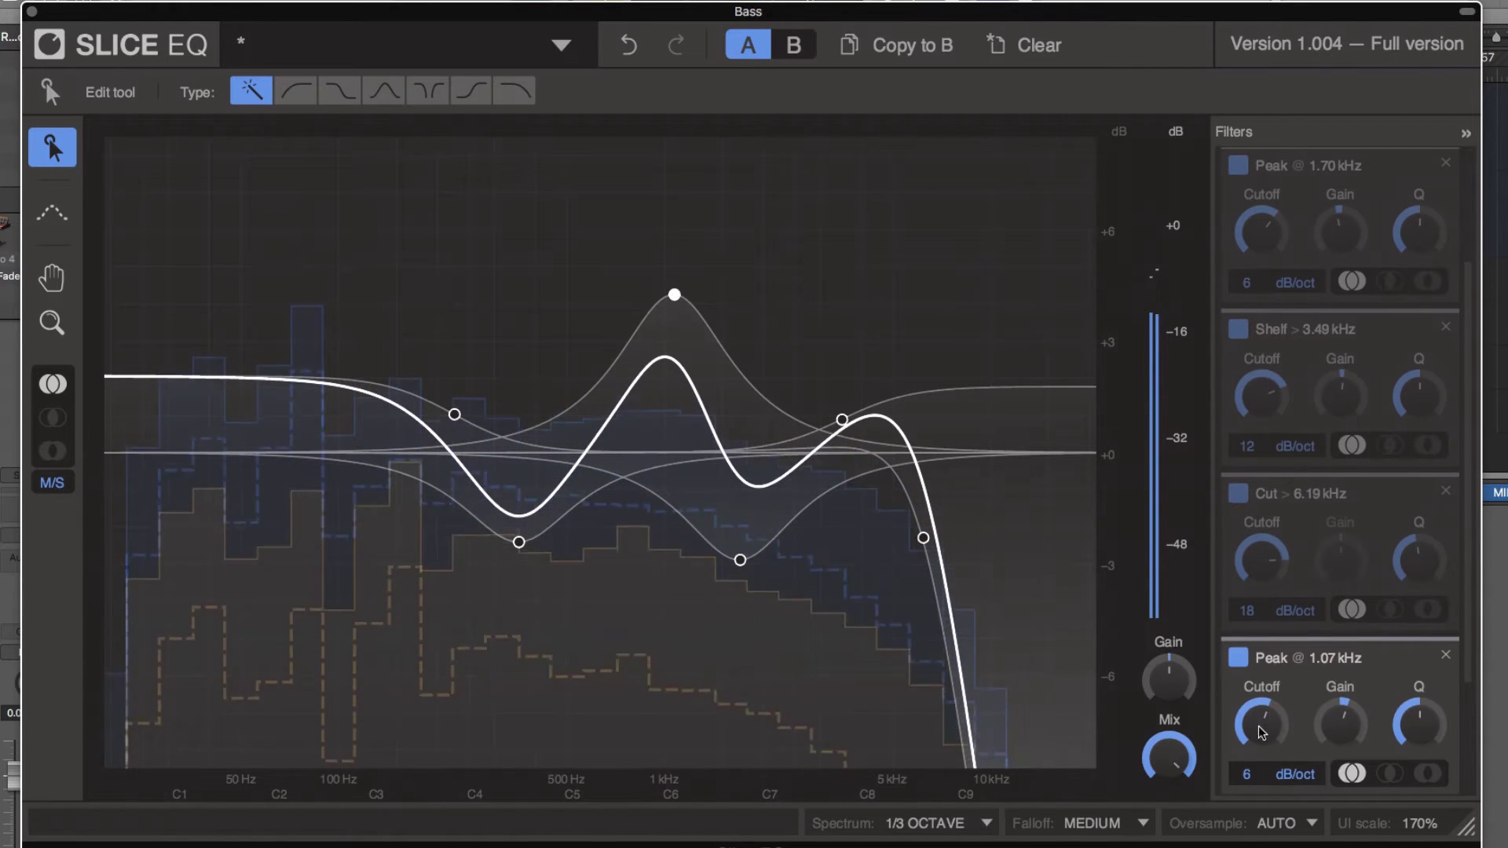
pyautogui.moveTo(1259, 722); pyautogui.dragTo(1257, 728)
pyautogui.moveTo(1351, 729); pyautogui.dragTo(1418, 703)
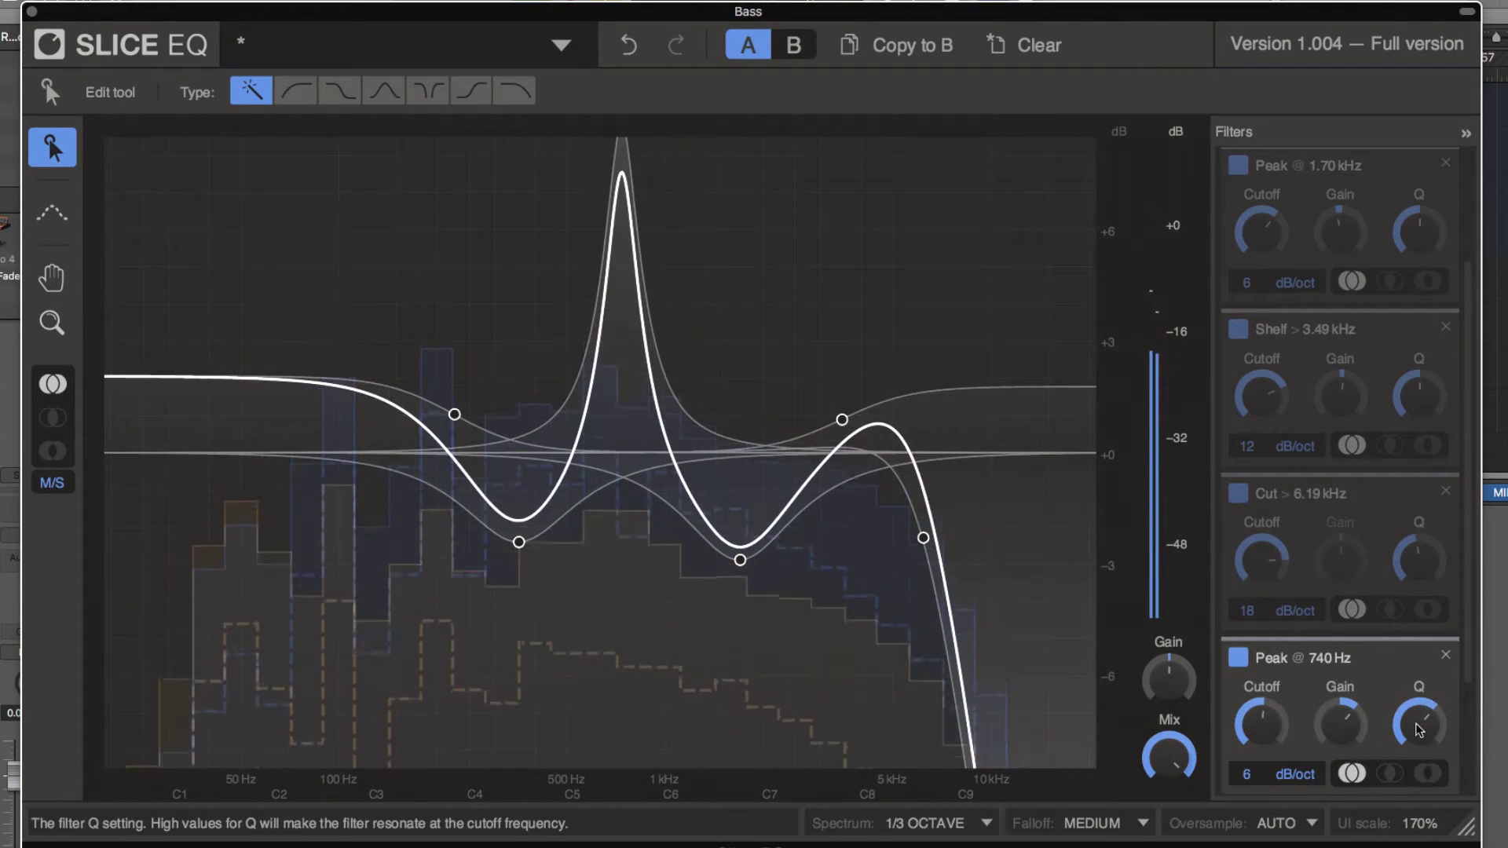
pyautogui.moveTo(1261, 723)
pyautogui.mouseDown()
pyautogui.moveTo(1261, 750)
pyautogui.moveTo(1261, 692)
pyautogui.moveTo(1261, 731)
pyautogui.mouseUp()
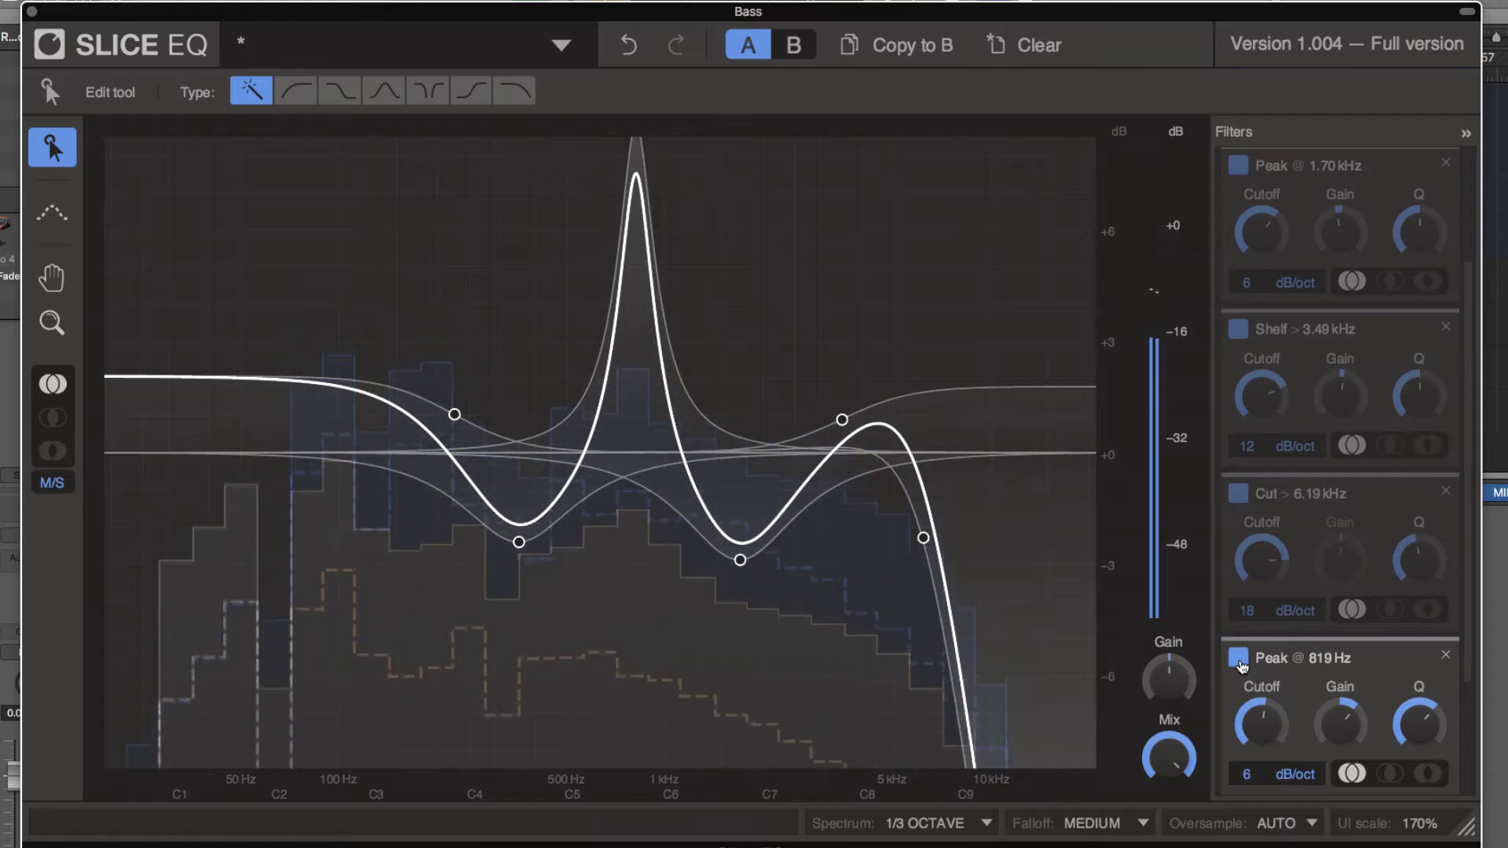
# Step: Remove the disabled 819 Hz peak, then delete the low shelf and 356 Hz peak together
pyautogui.click(1239, 658)
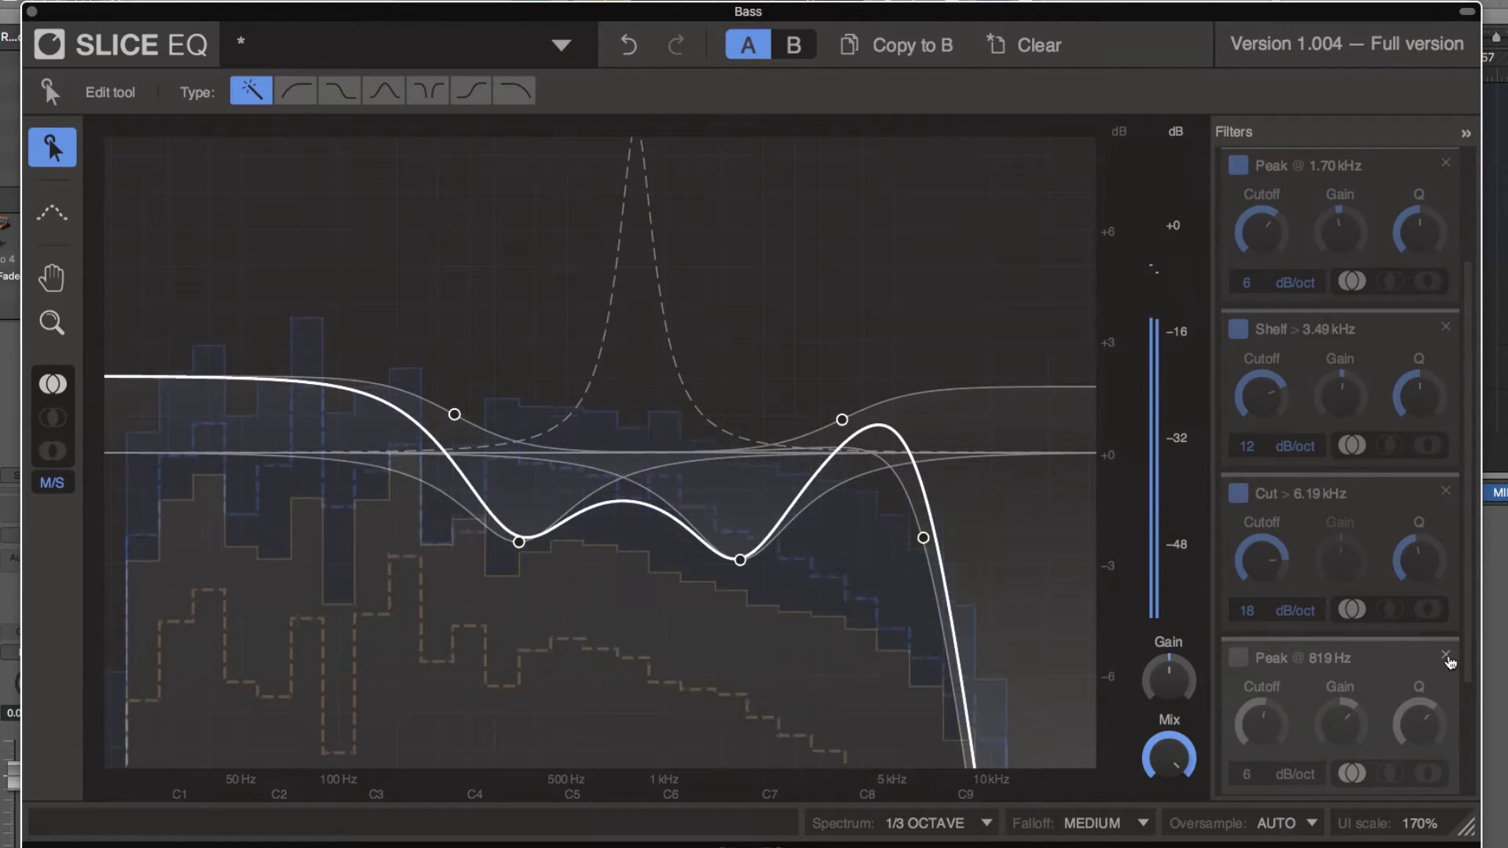
pyautogui.click(1447, 656)
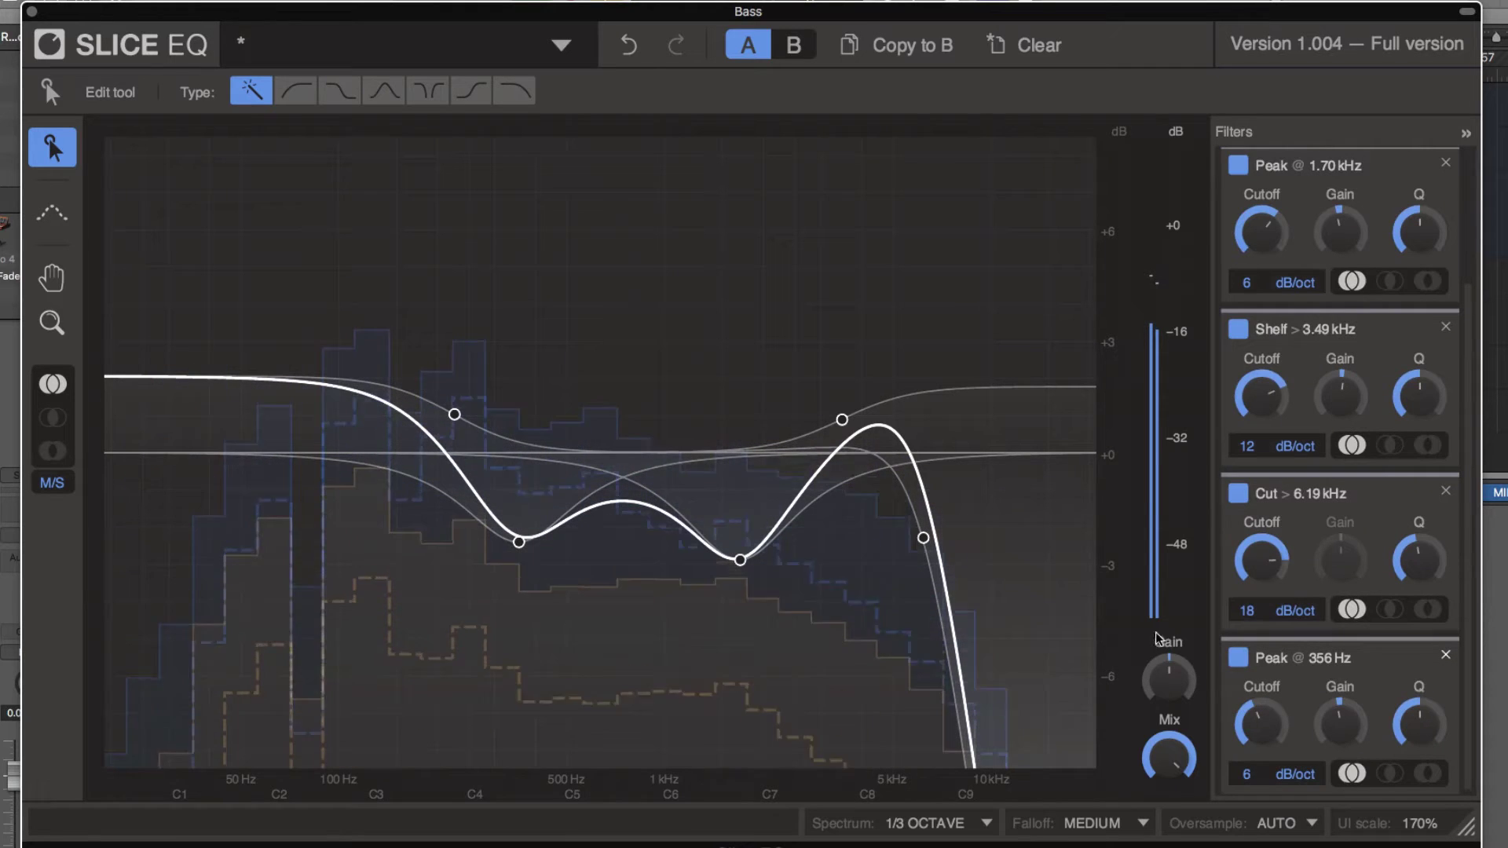
pyautogui.moveTo(447, 429); pyautogui.dragTo(599, 567)
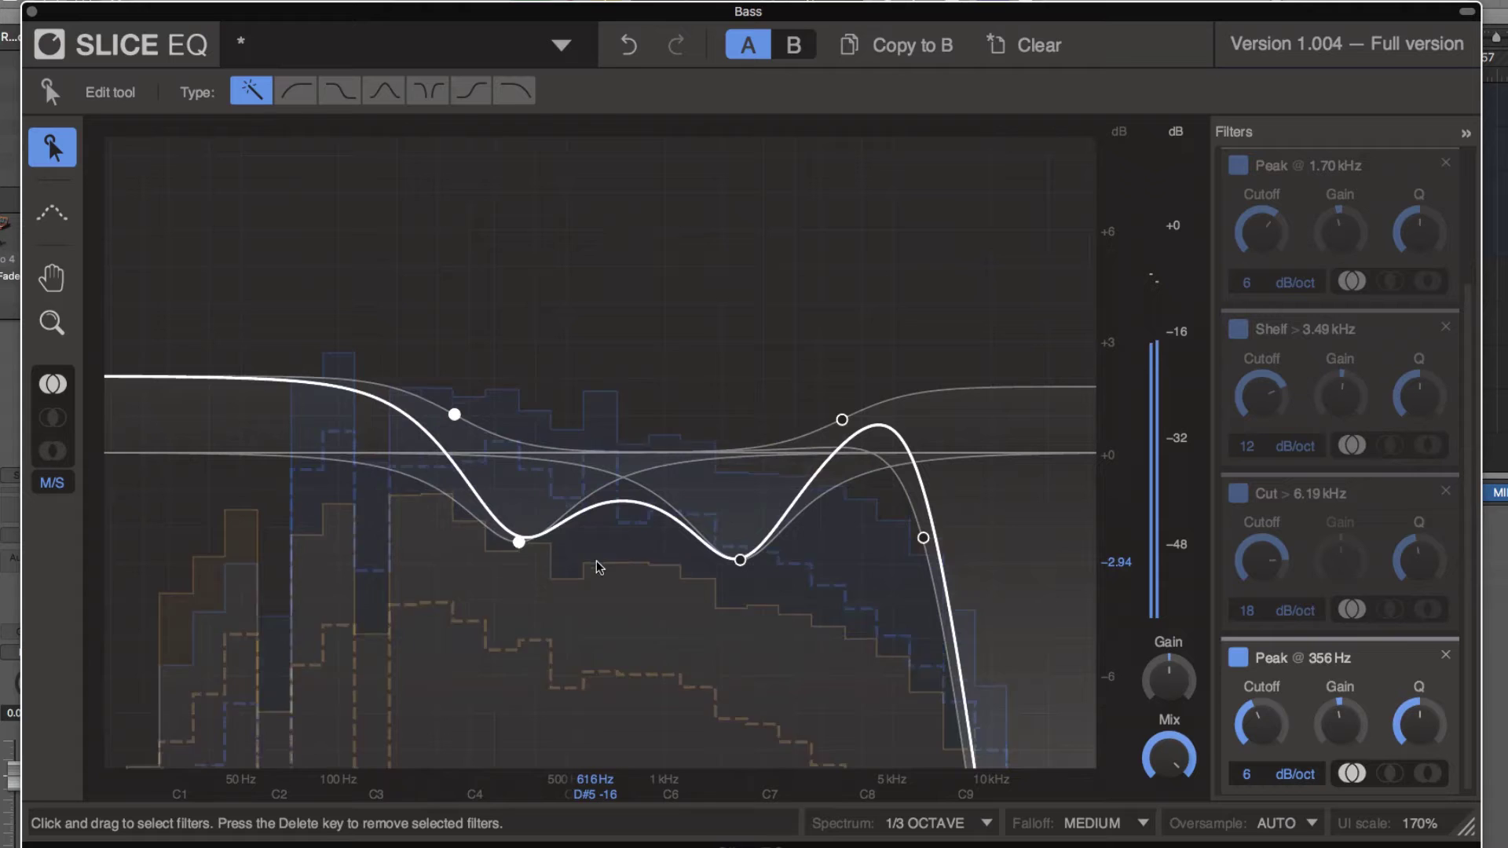
pyautogui.scroll(-1, 1285, 529)
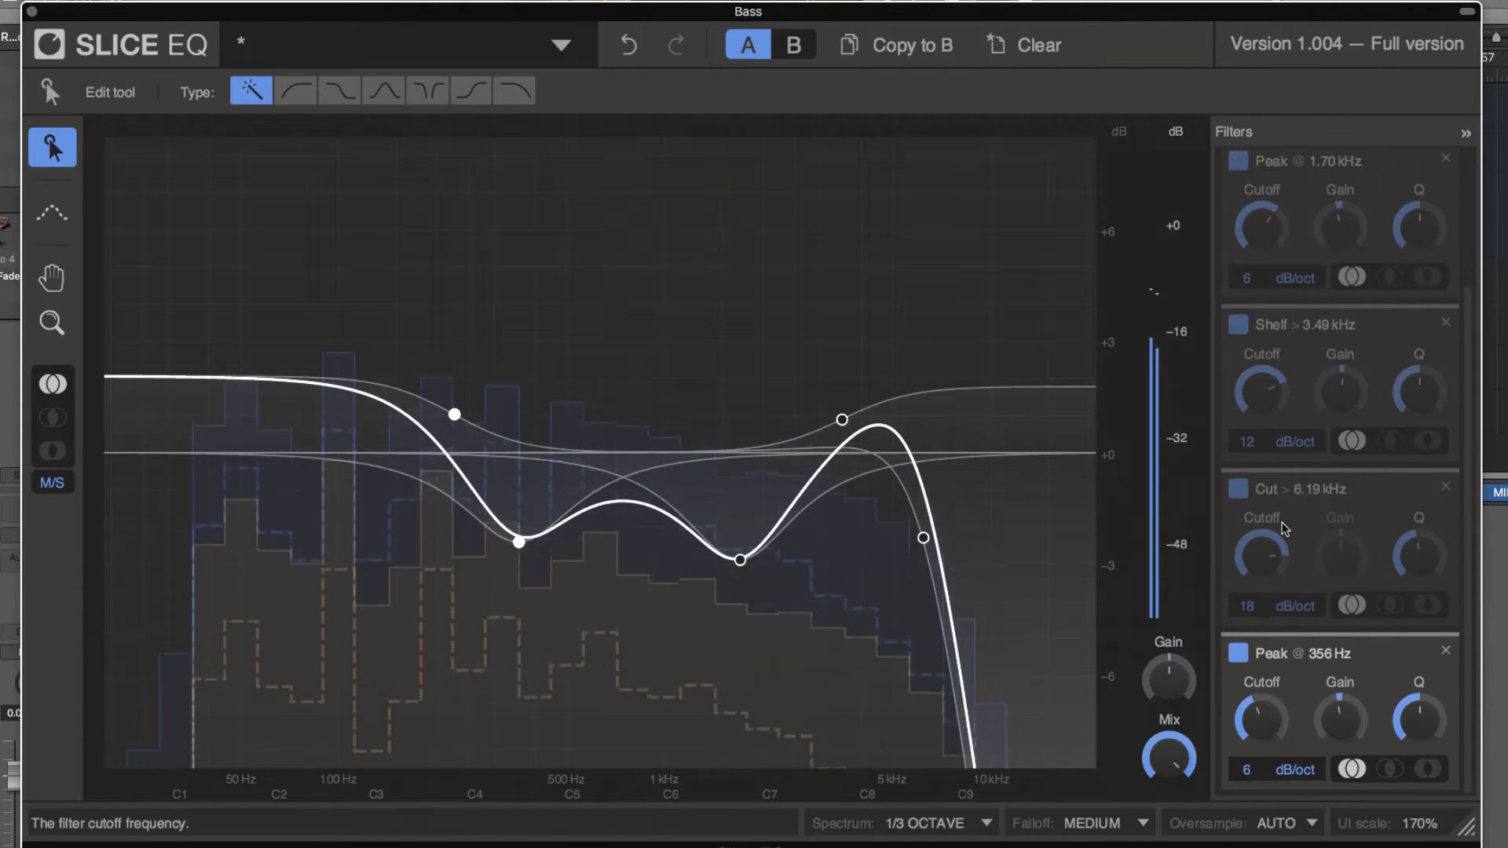
pyautogui.press('Delete')
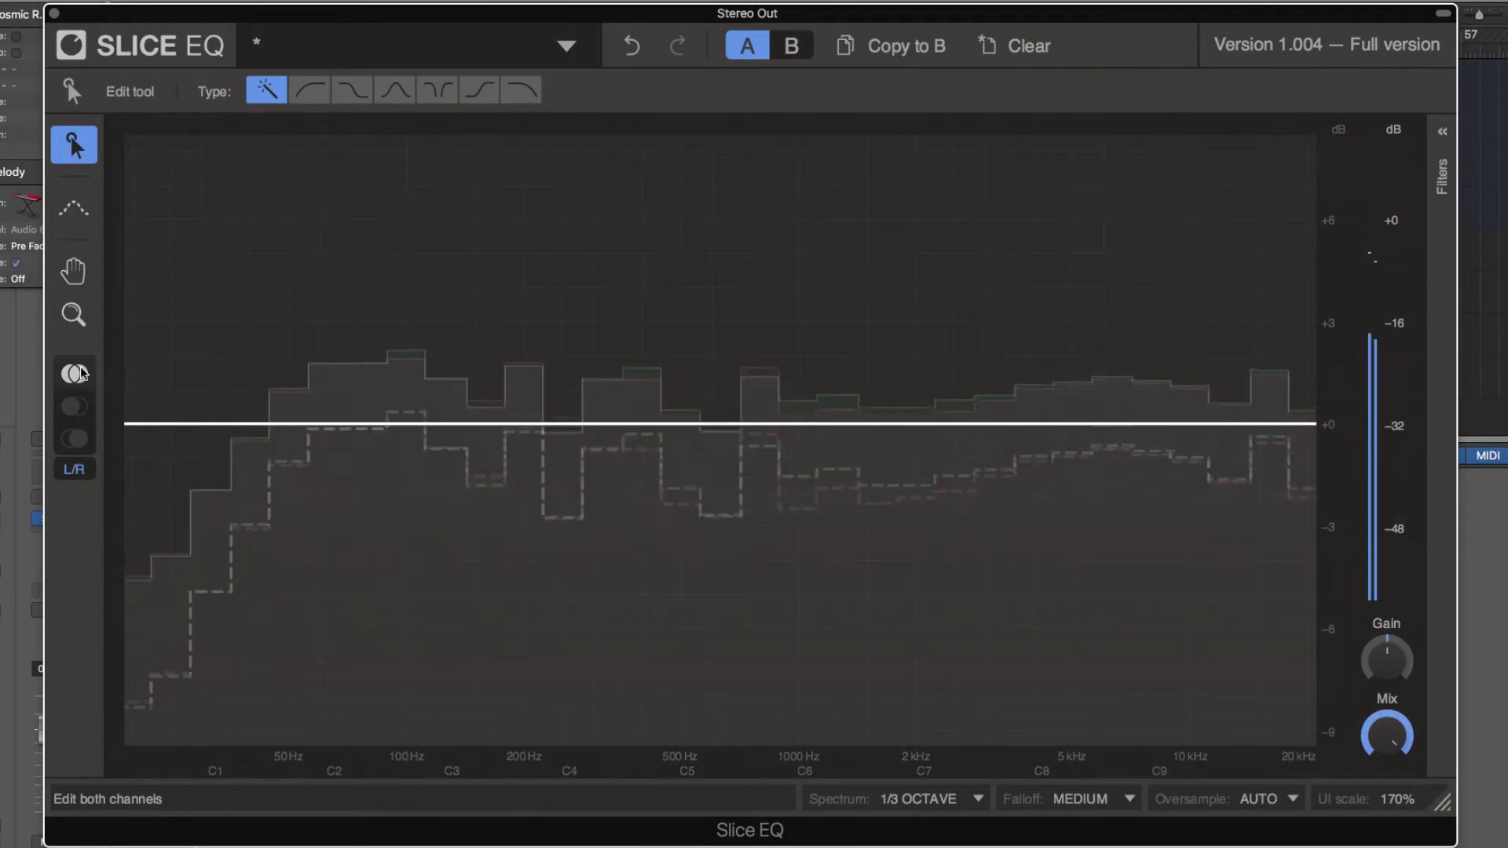
# Step: Add low-shelf and high-shelf boosts near 37 Hz and 8 kHz plus a mid node, then switch to left-channel editing
pyautogui.moveTo(236, 425); pyautogui.dragTo(239, 399)
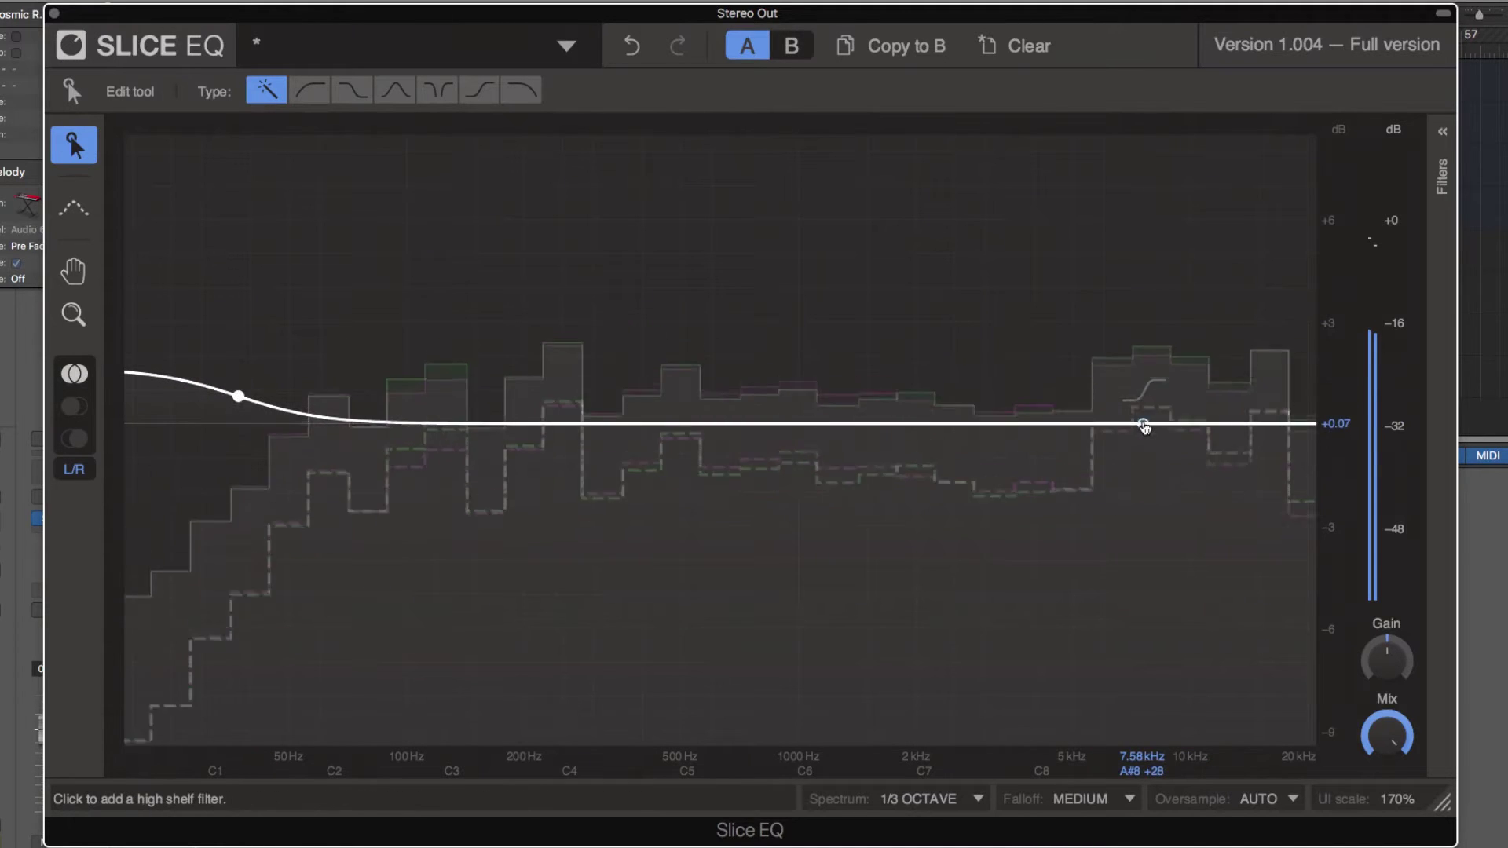
pyautogui.moveTo(1155, 424); pyautogui.dragTo(1155, 396)
pyautogui.click(864, 425)
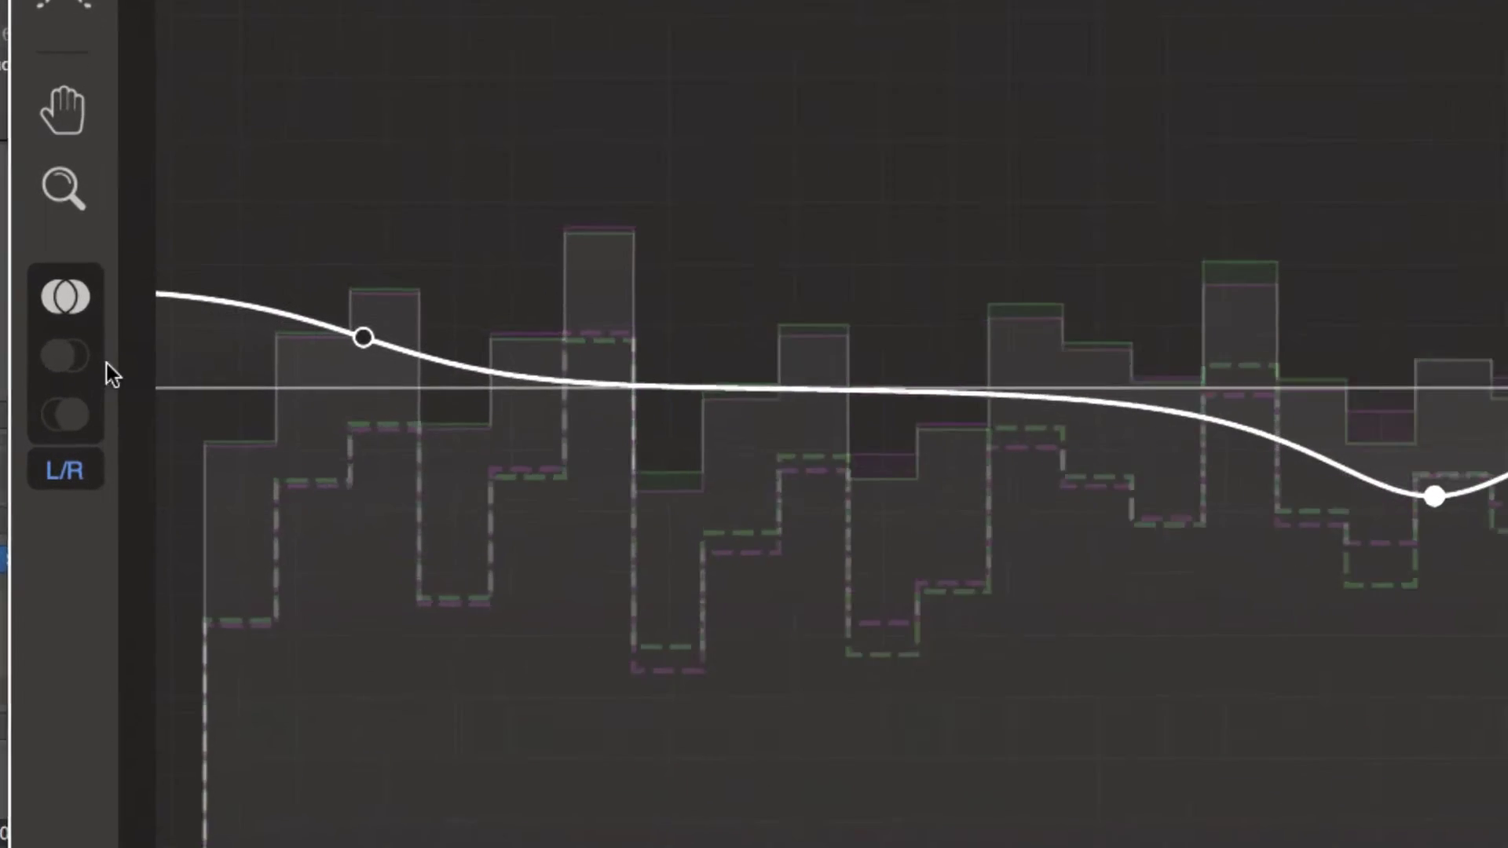
pyautogui.click(75, 350)
pyautogui.click(79, 420)
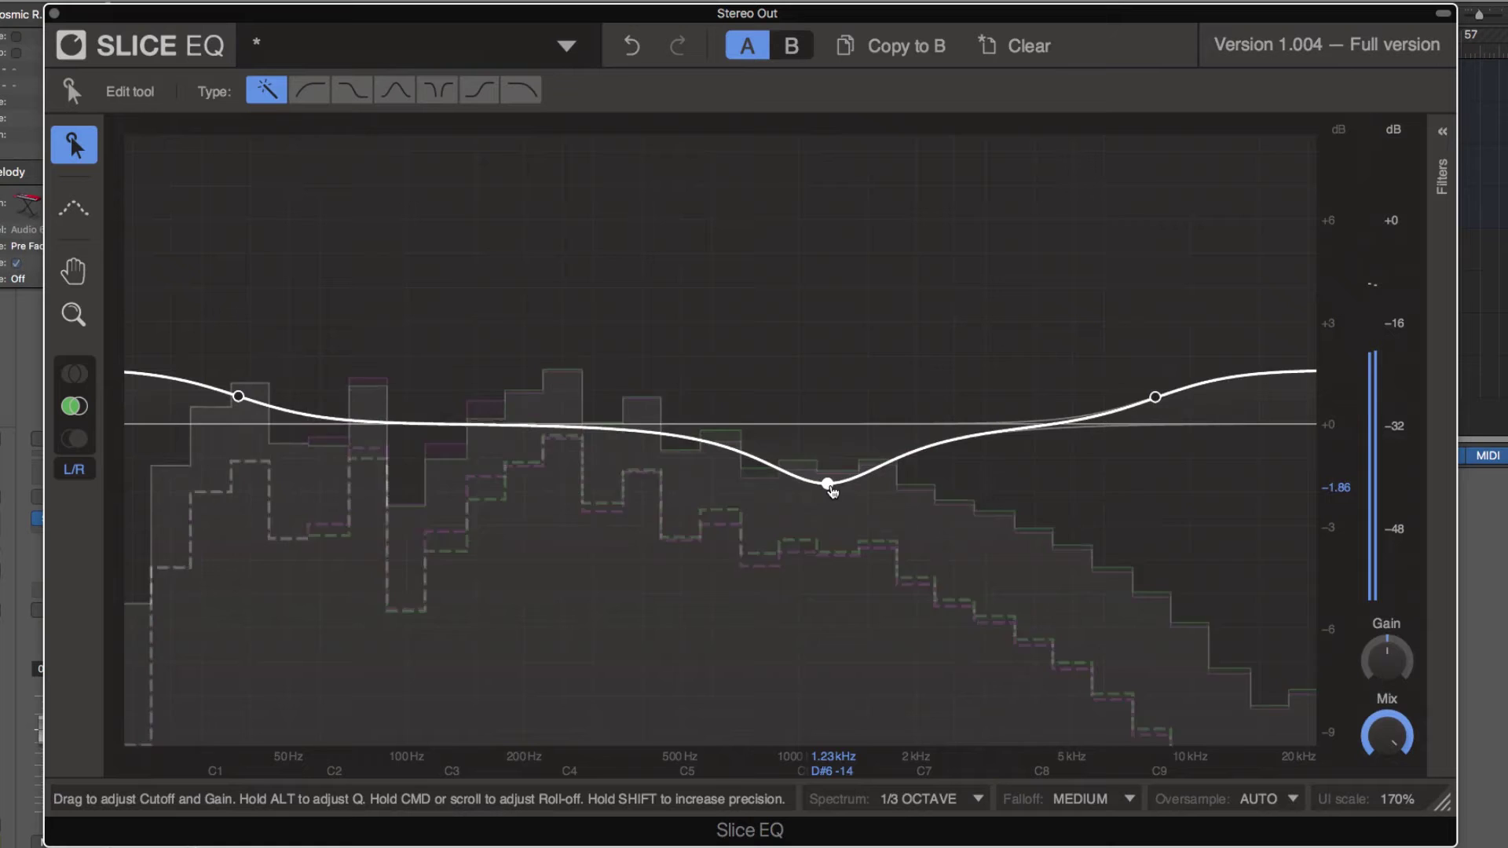
# Step: On the left channel, boost around 5 kHz, lower the low shelf and dip near 500 Hz
pyautogui.moveTo(831, 488); pyautogui.dragTo(1080, 235)
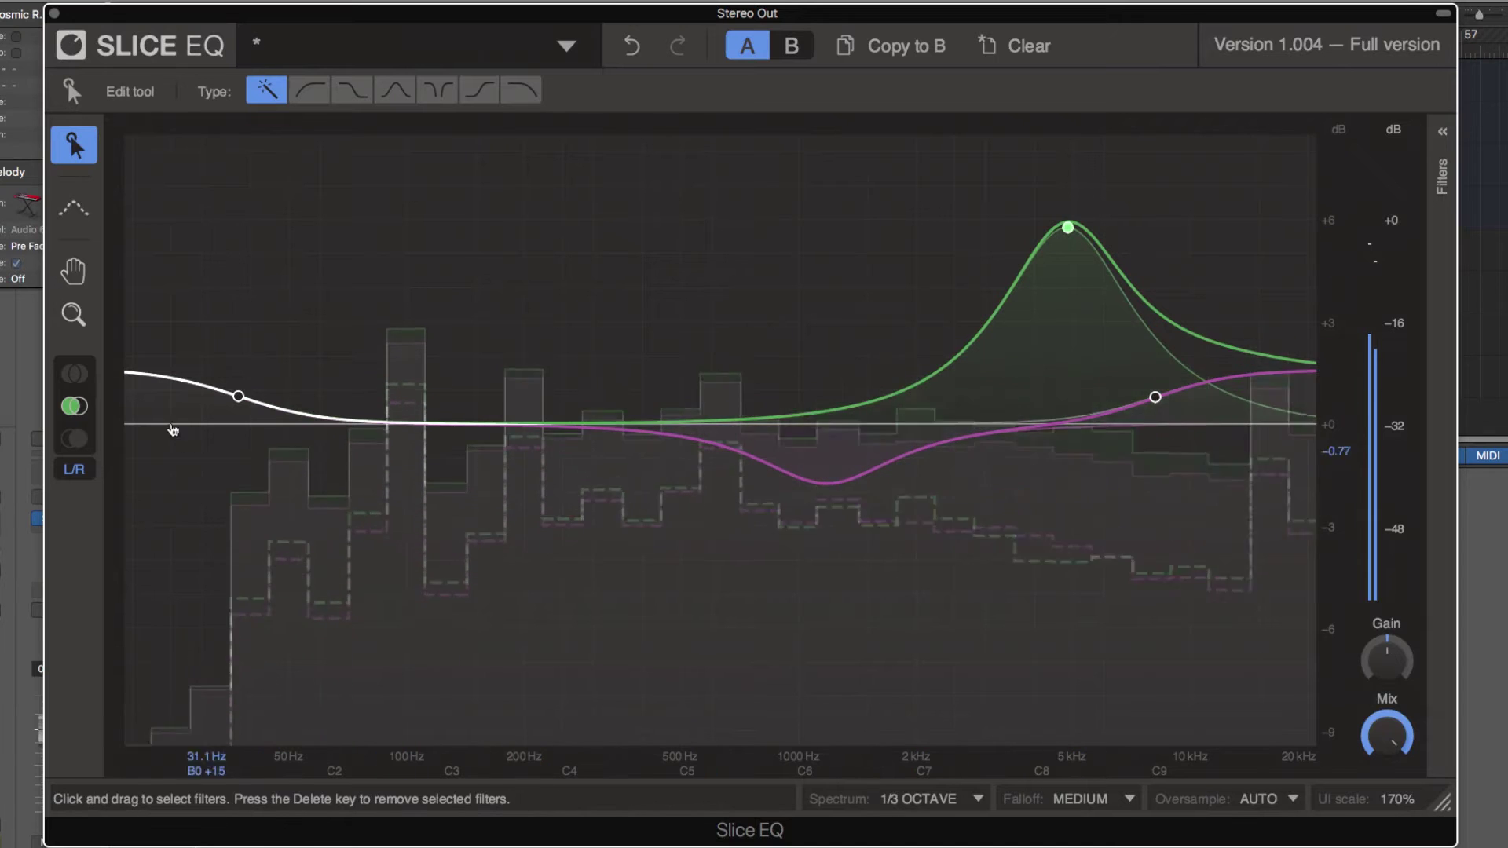
pyautogui.moveTo(238, 396); pyautogui.dragTo(487, 476)
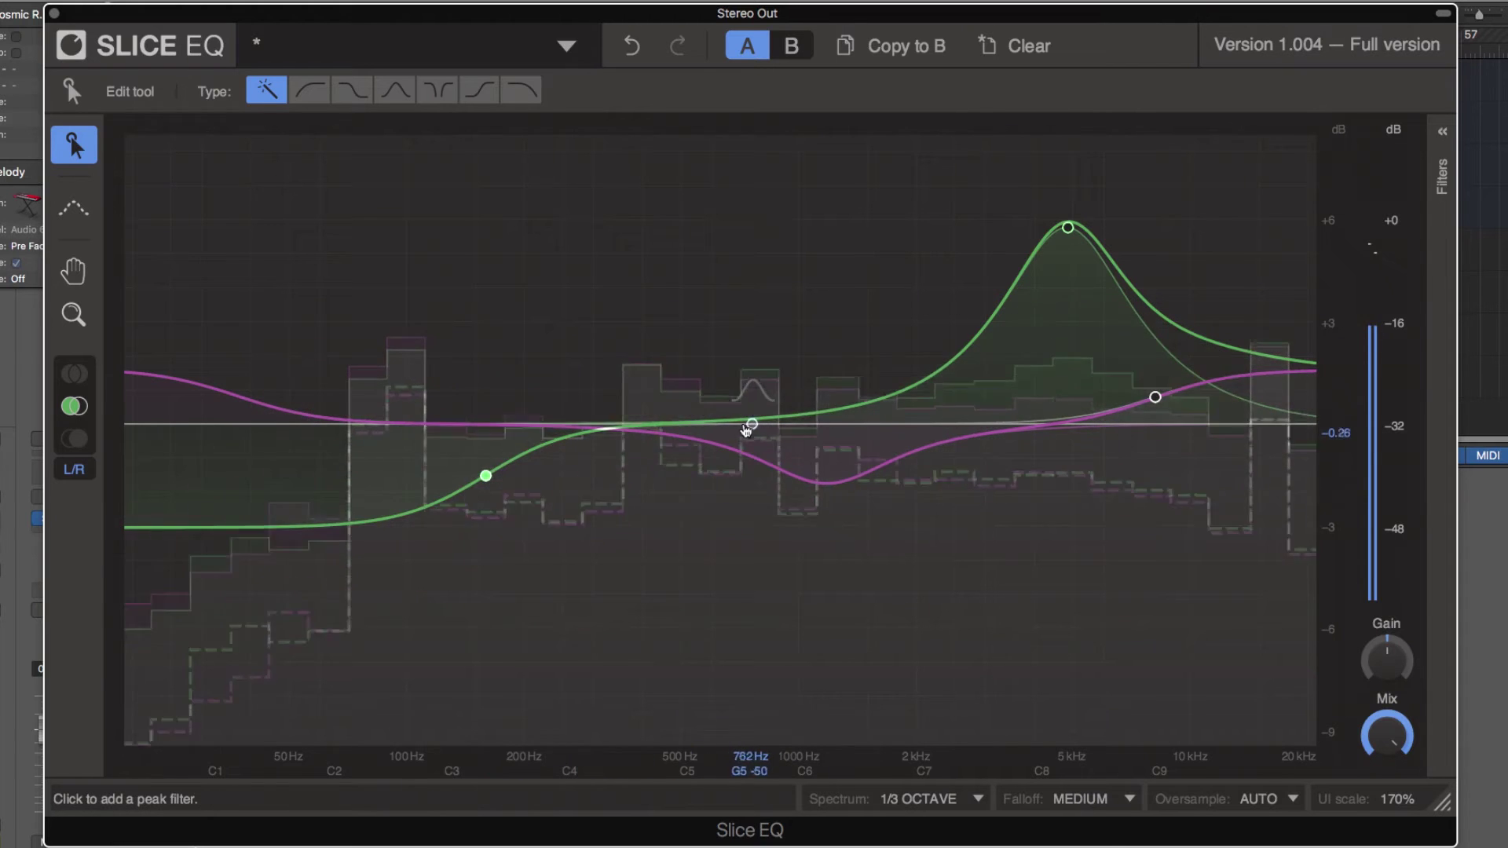
pyautogui.moveTo(743, 425); pyautogui.dragTo(648, 314)
pyautogui.moveTo(659, 372); pyautogui.dragTo(677, 564)
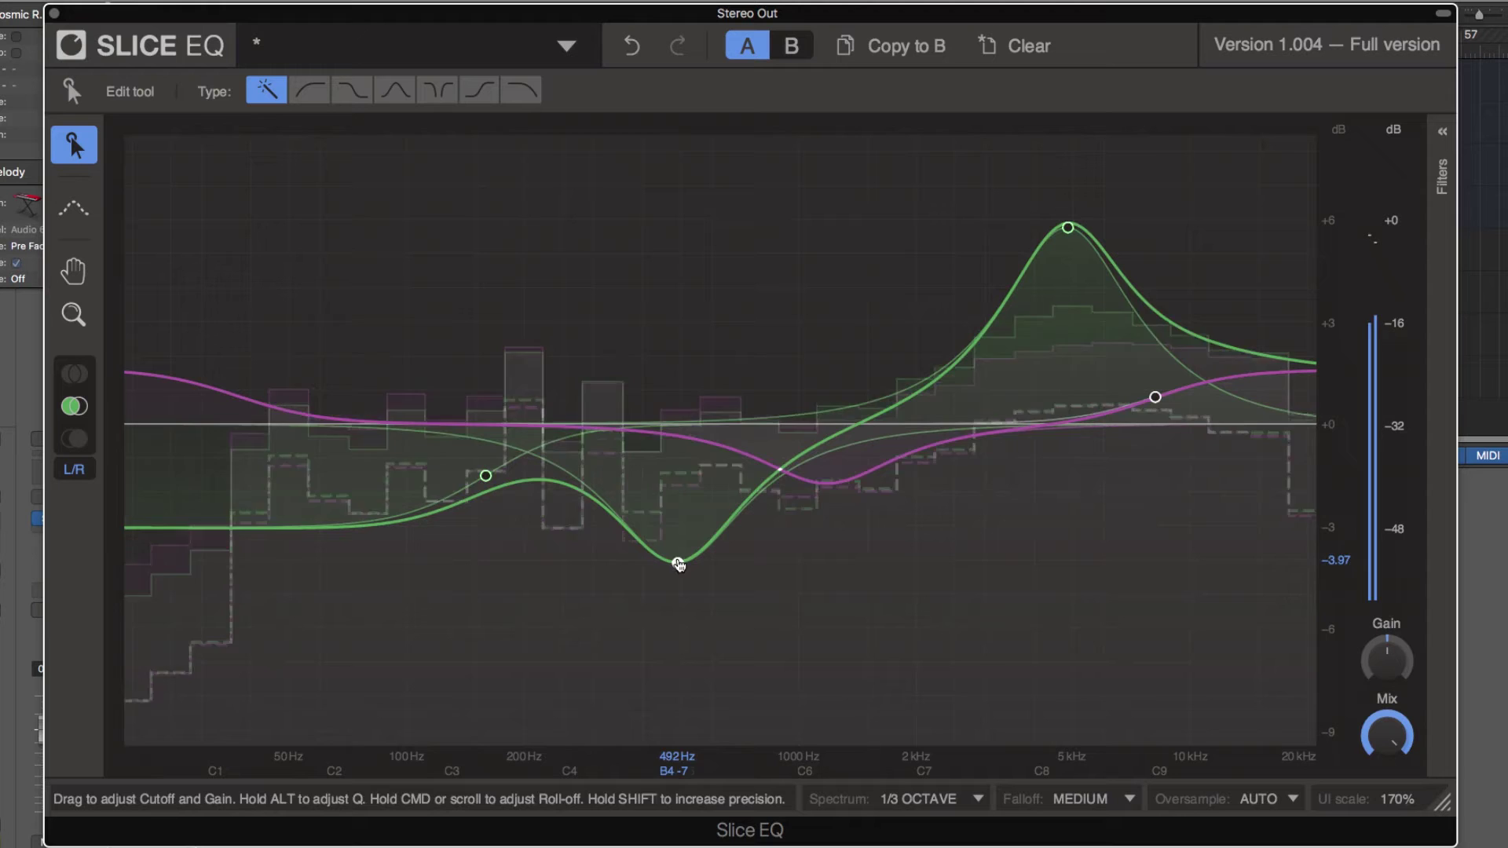
# Step: On the right channel, deepen the dip near 550 Hz and add a steep high cut near 7 kHz
pyautogui.click(76, 445)
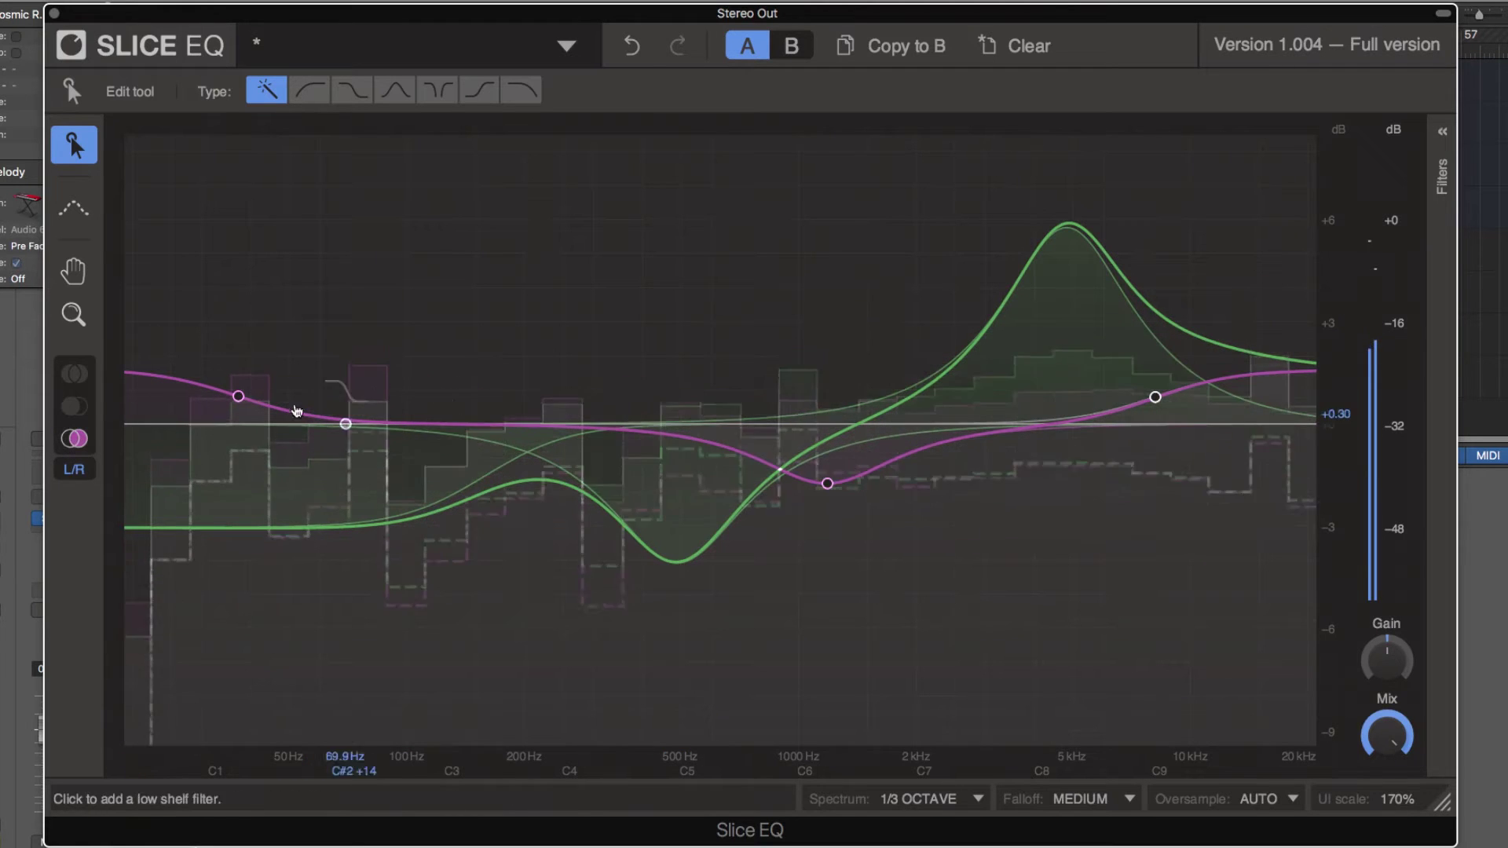
pyautogui.moveTo(923, 555); pyautogui.dragTo(708, 625)
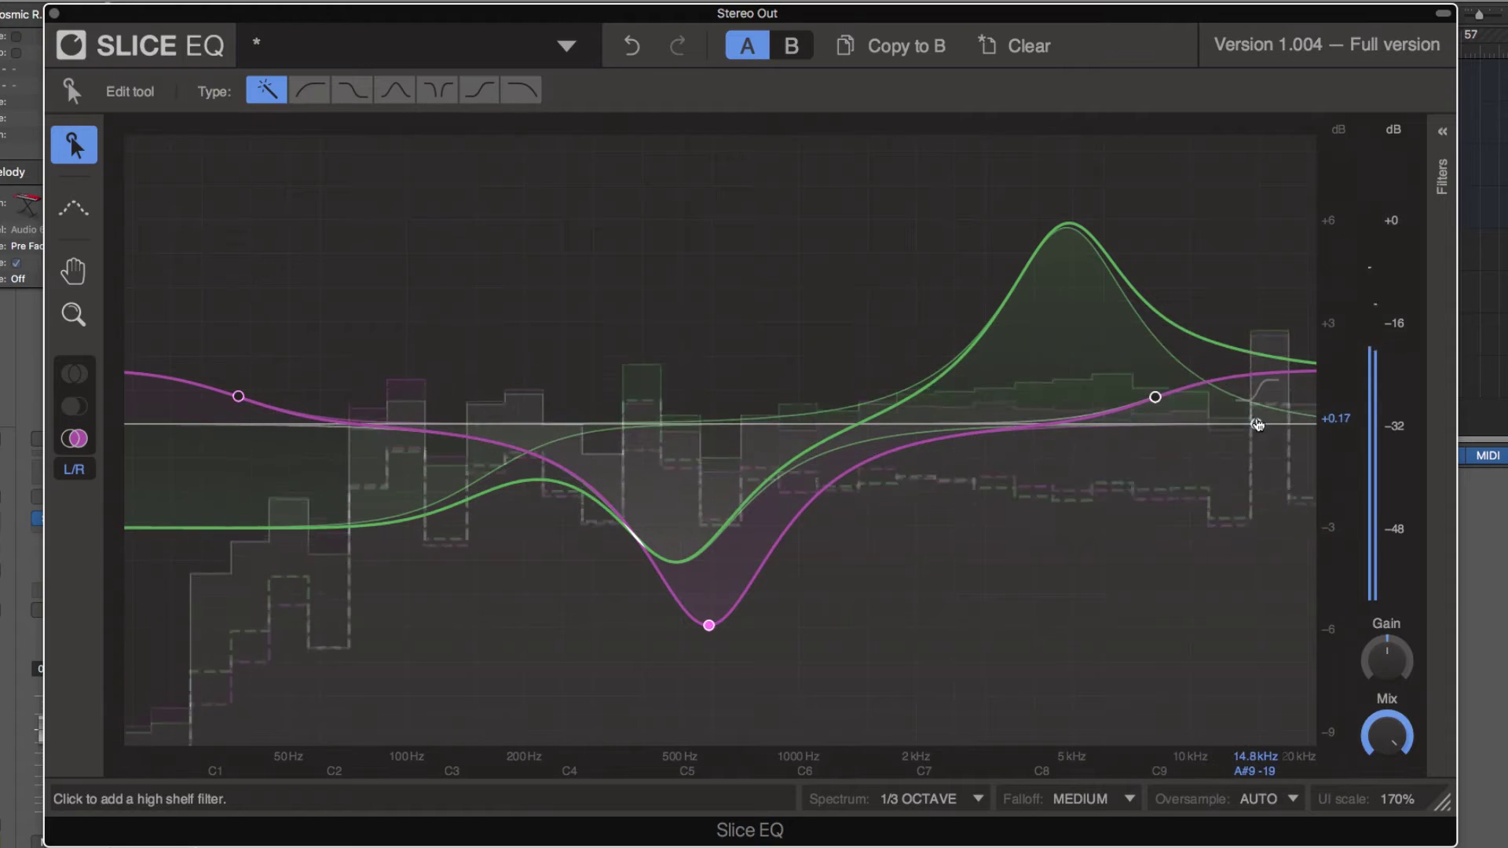
pyautogui.moveTo(1270, 428); pyautogui.dragTo(1134, 464)
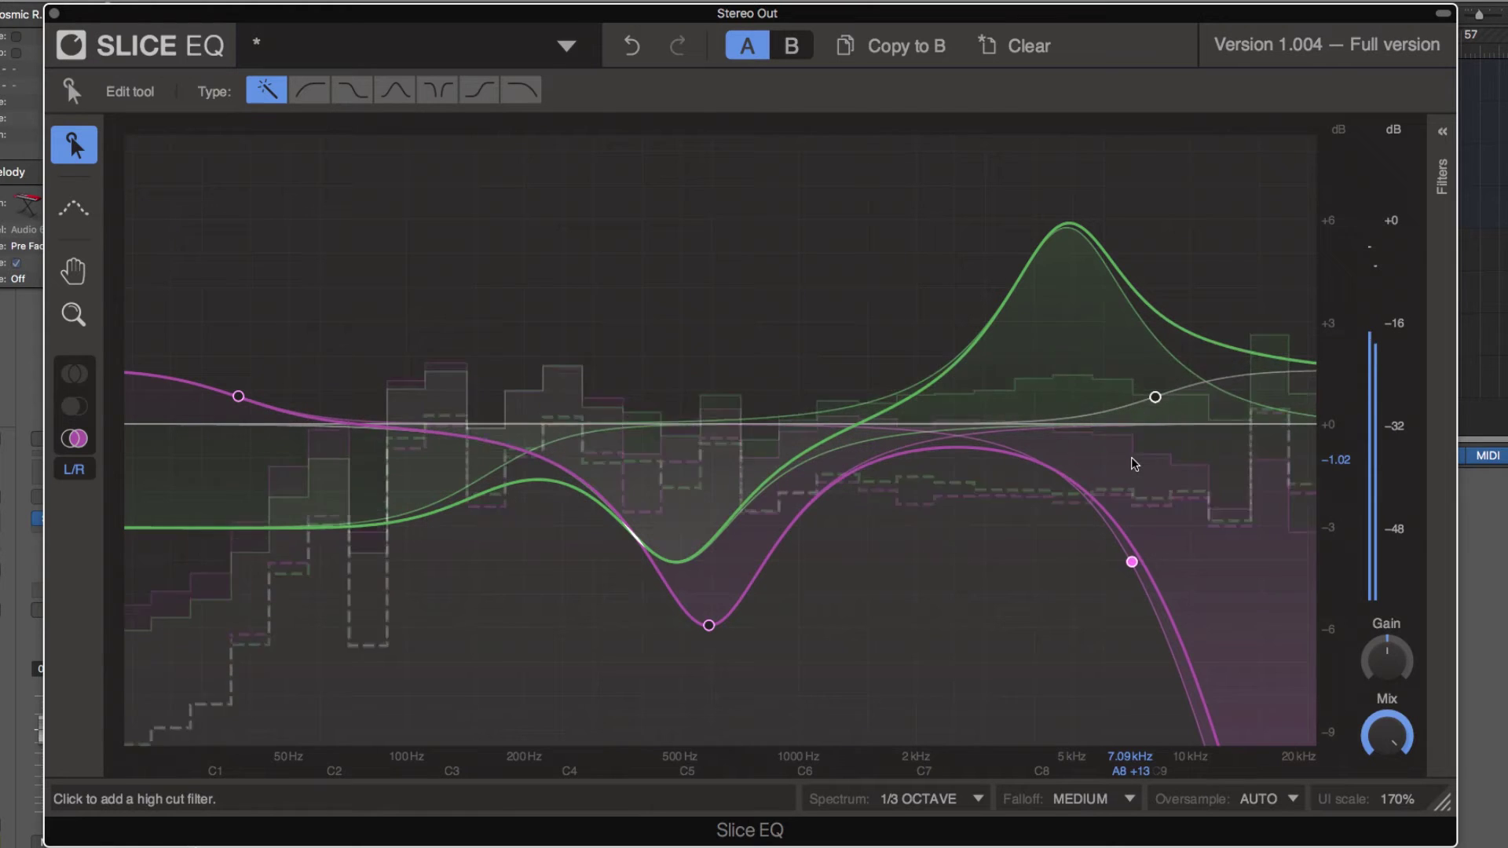
# Step: Open the filter list and set the 7.09 kHz cut to the right channel only
pyautogui.click(1442, 131)
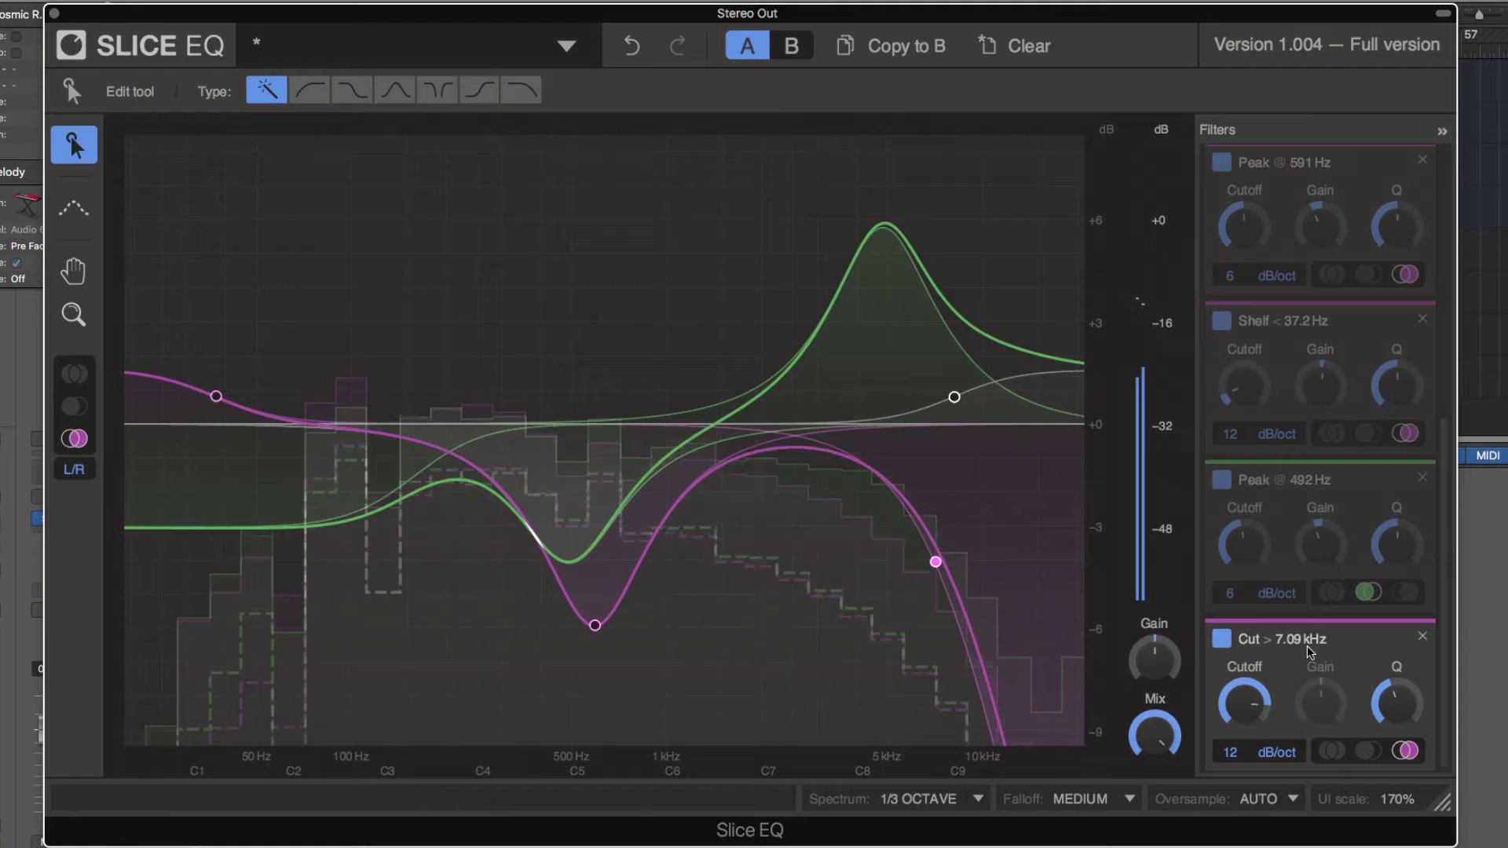
pyautogui.click(1366, 751)
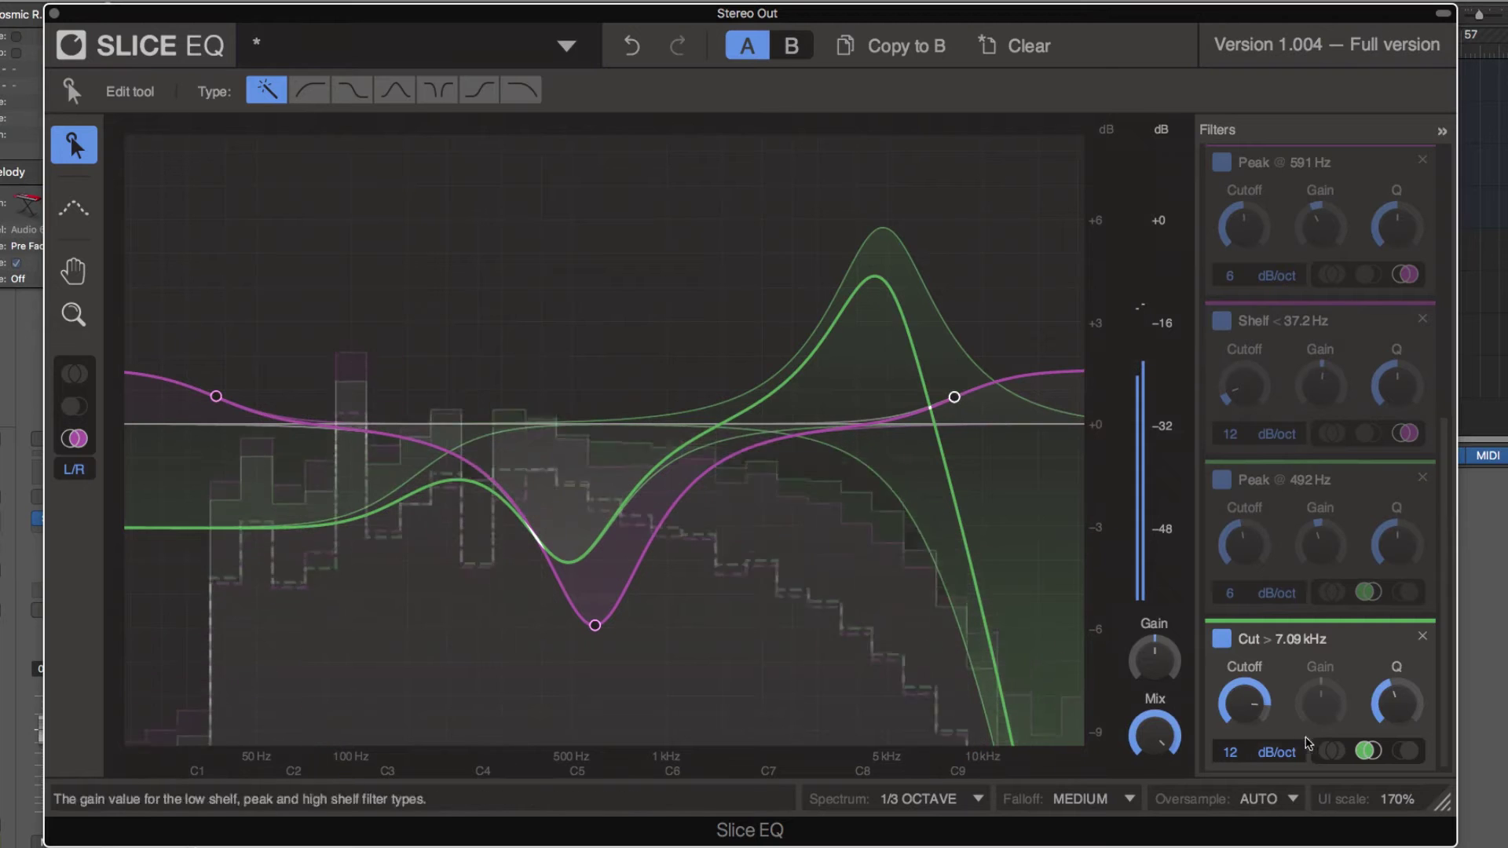
pyautogui.click(1331, 751)
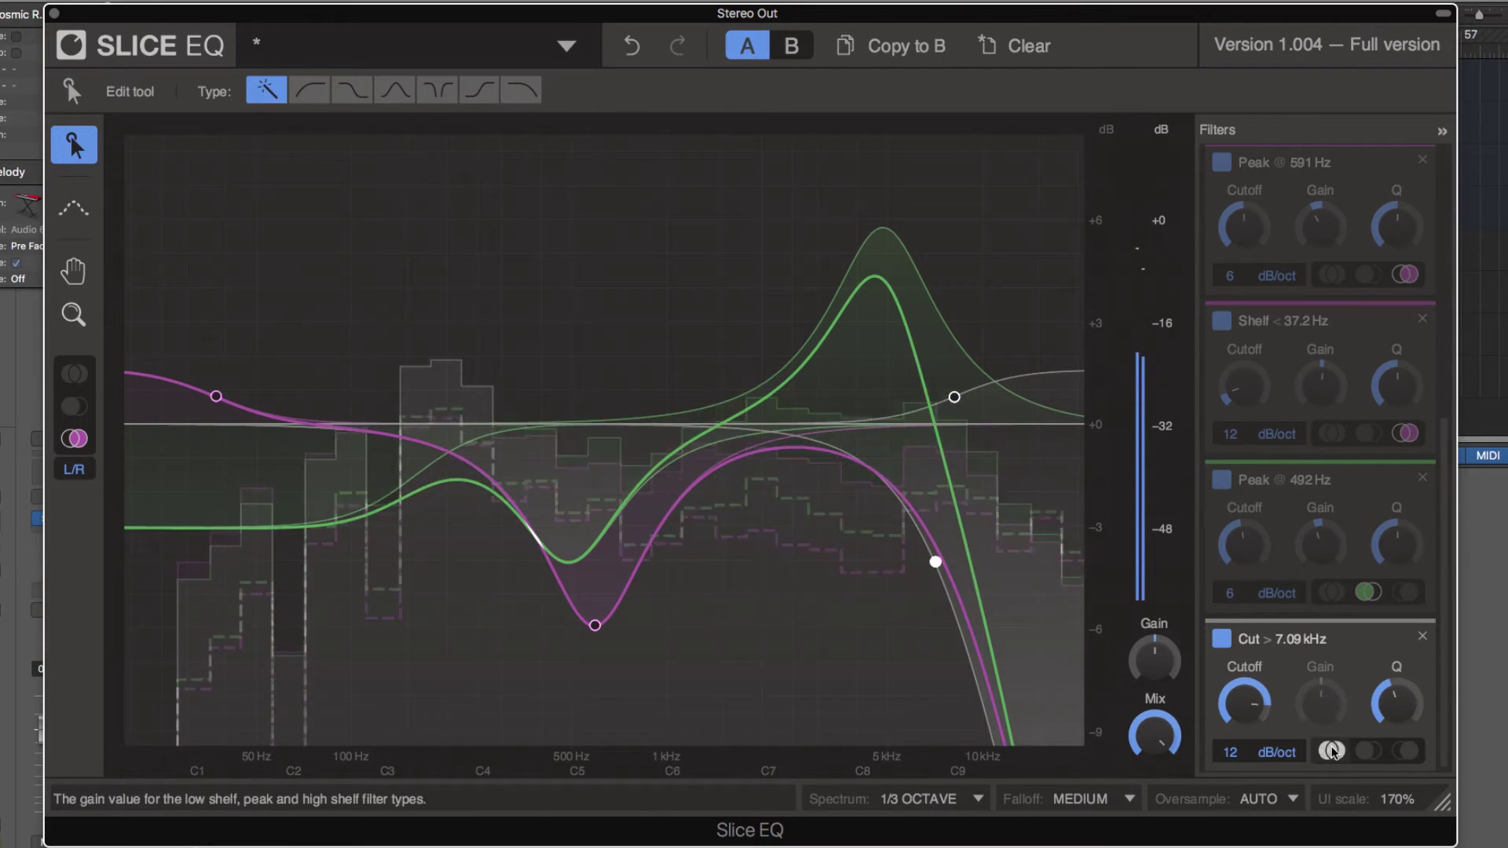
pyautogui.scroll(-1, 1333, 750)
pyautogui.click(1411, 750)
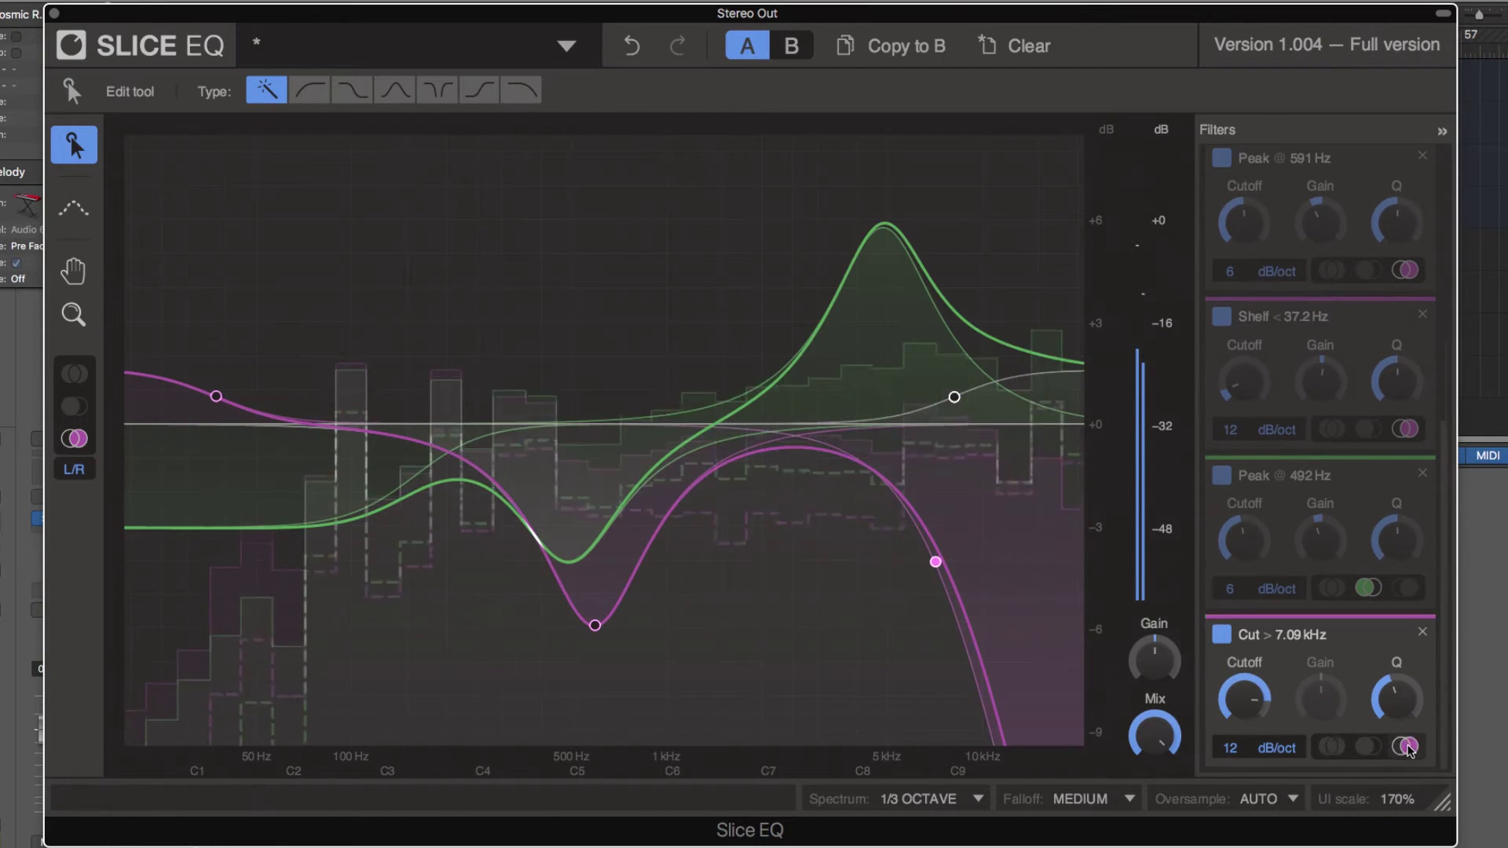
# Step: Assign the 37.2 Hz low shelf to the left channel only
pyautogui.scroll(1, 1335, 707)
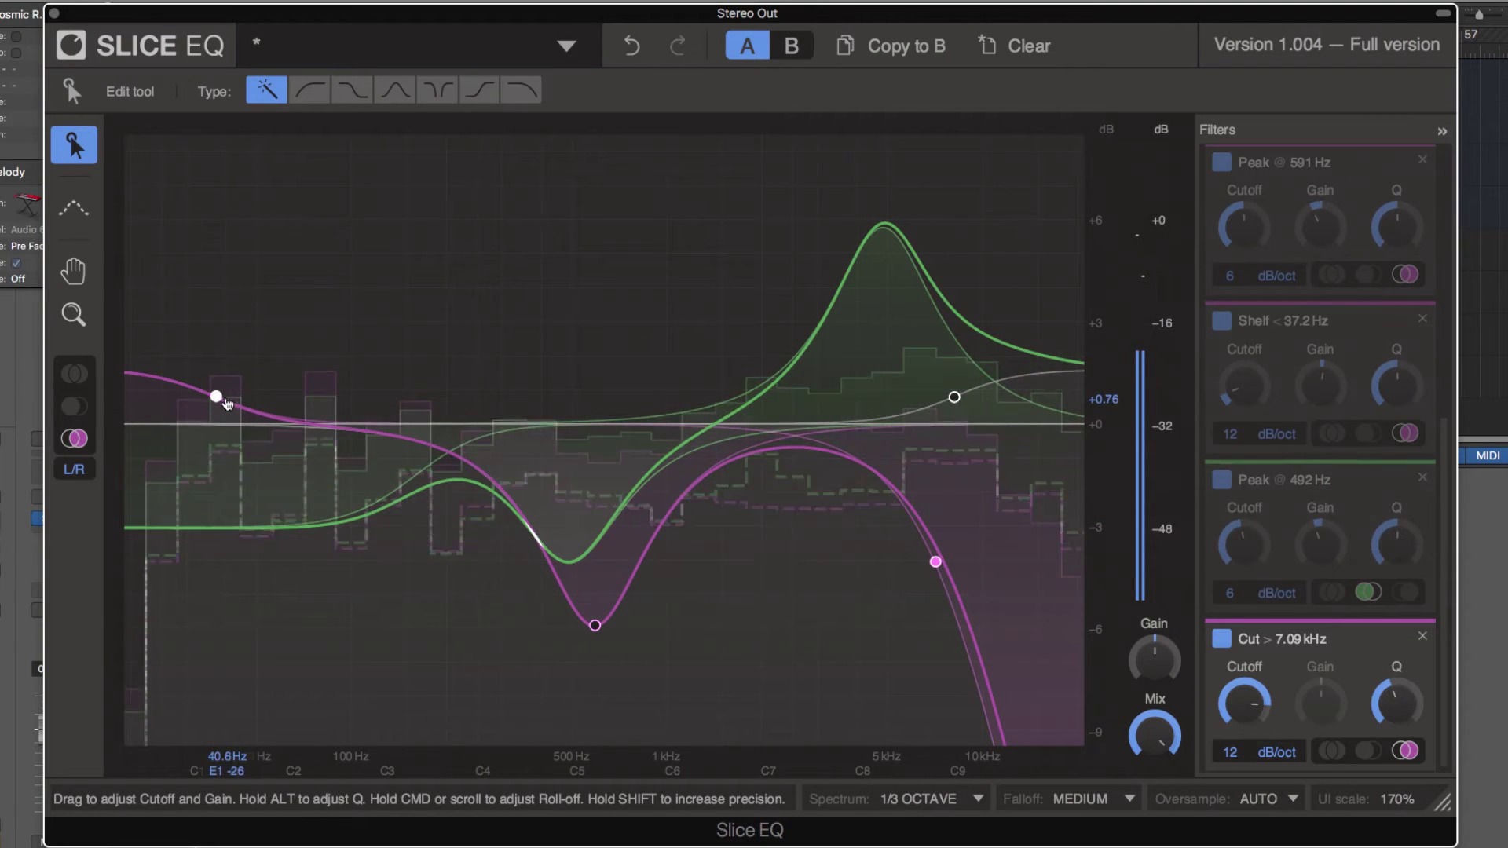
pyautogui.click(216, 396)
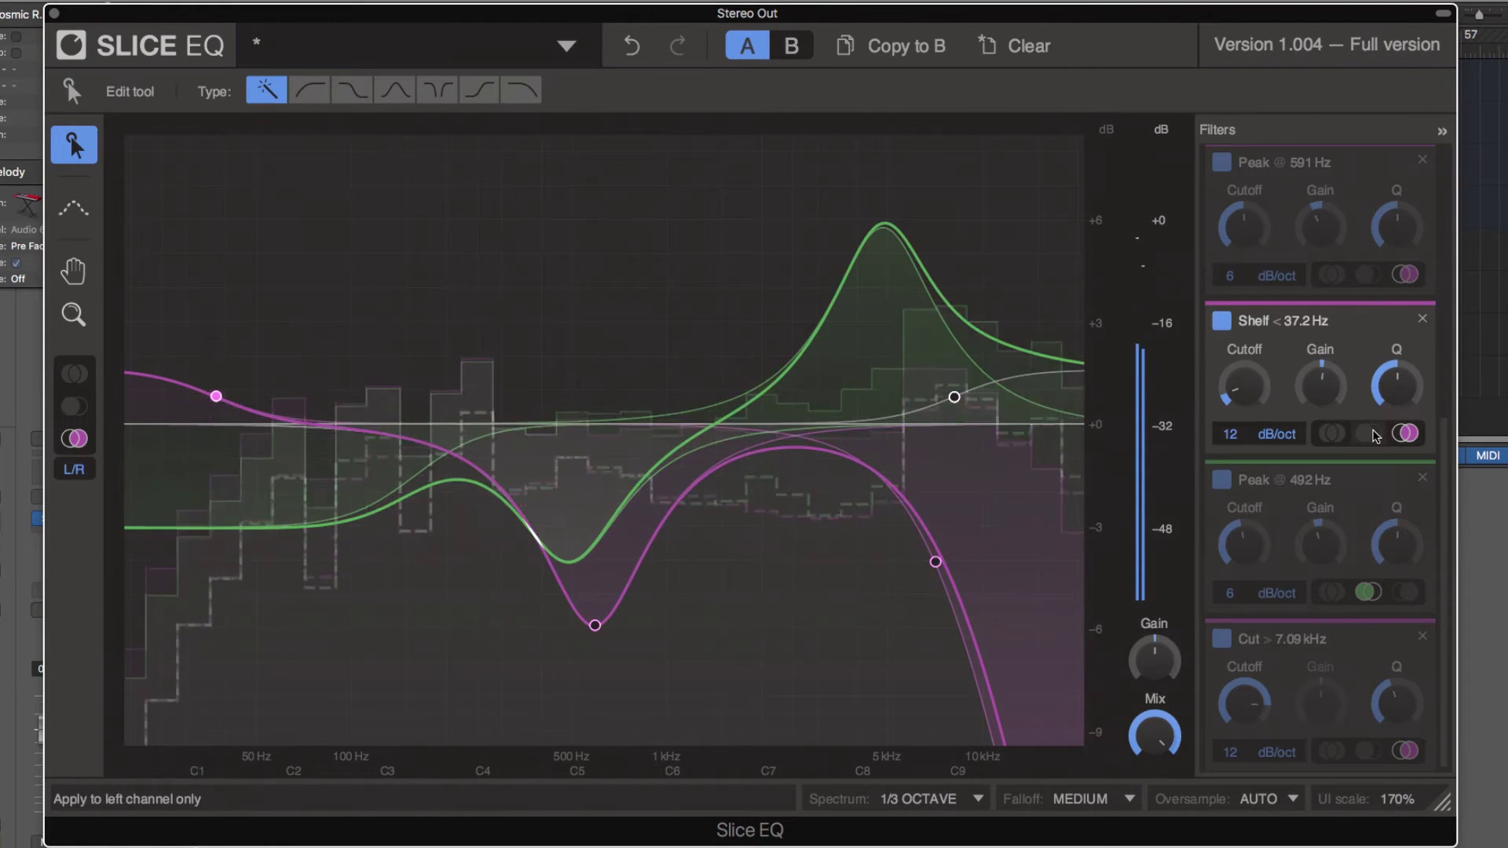
pyautogui.click(1369, 434)
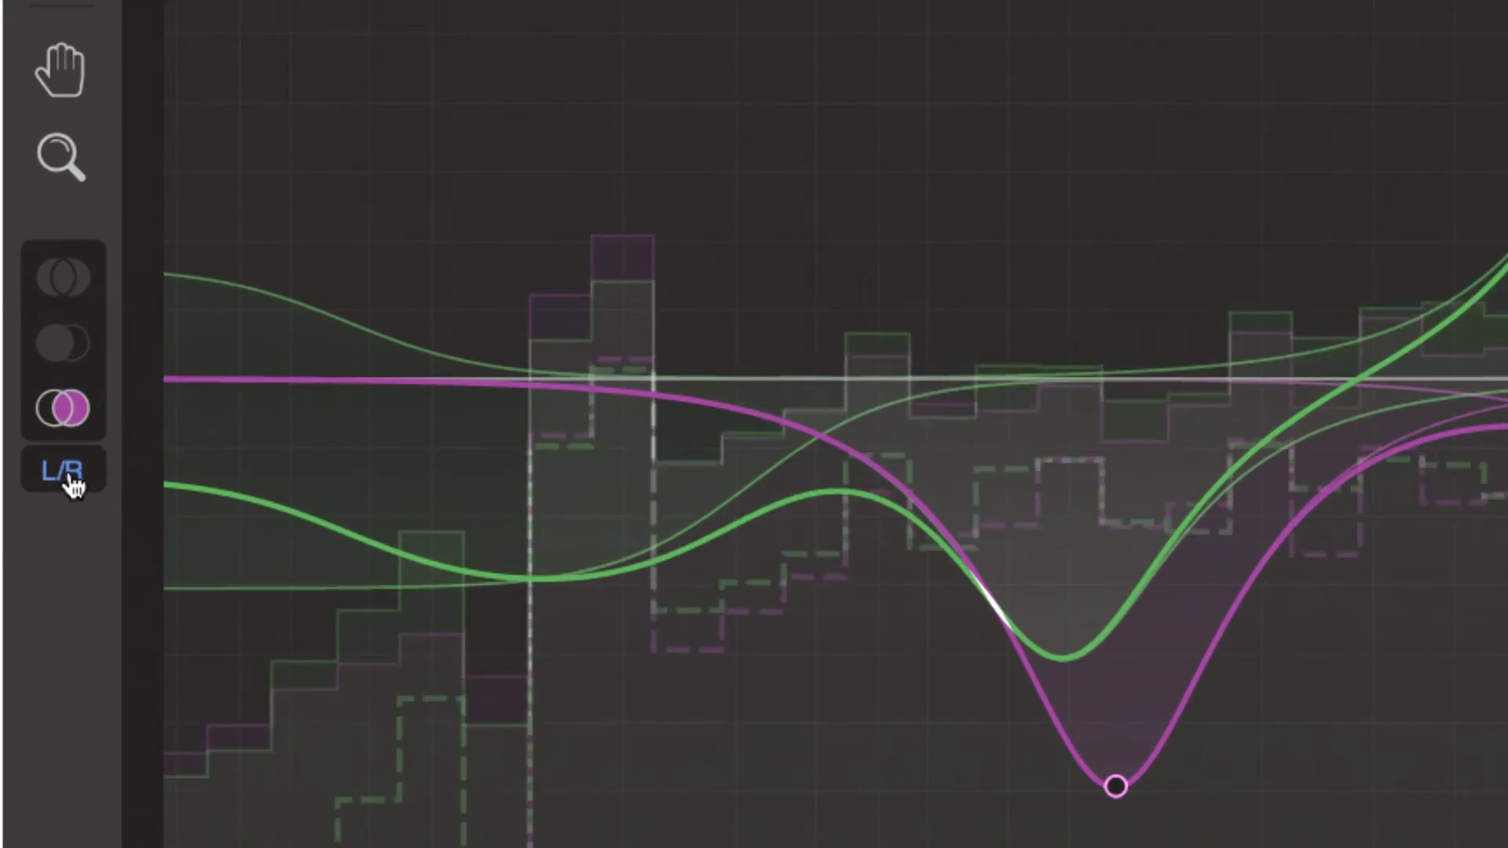
# Step: Change Slice EQ's stereo mode from L/R to MID/SIDE
pyautogui.click(65, 471)
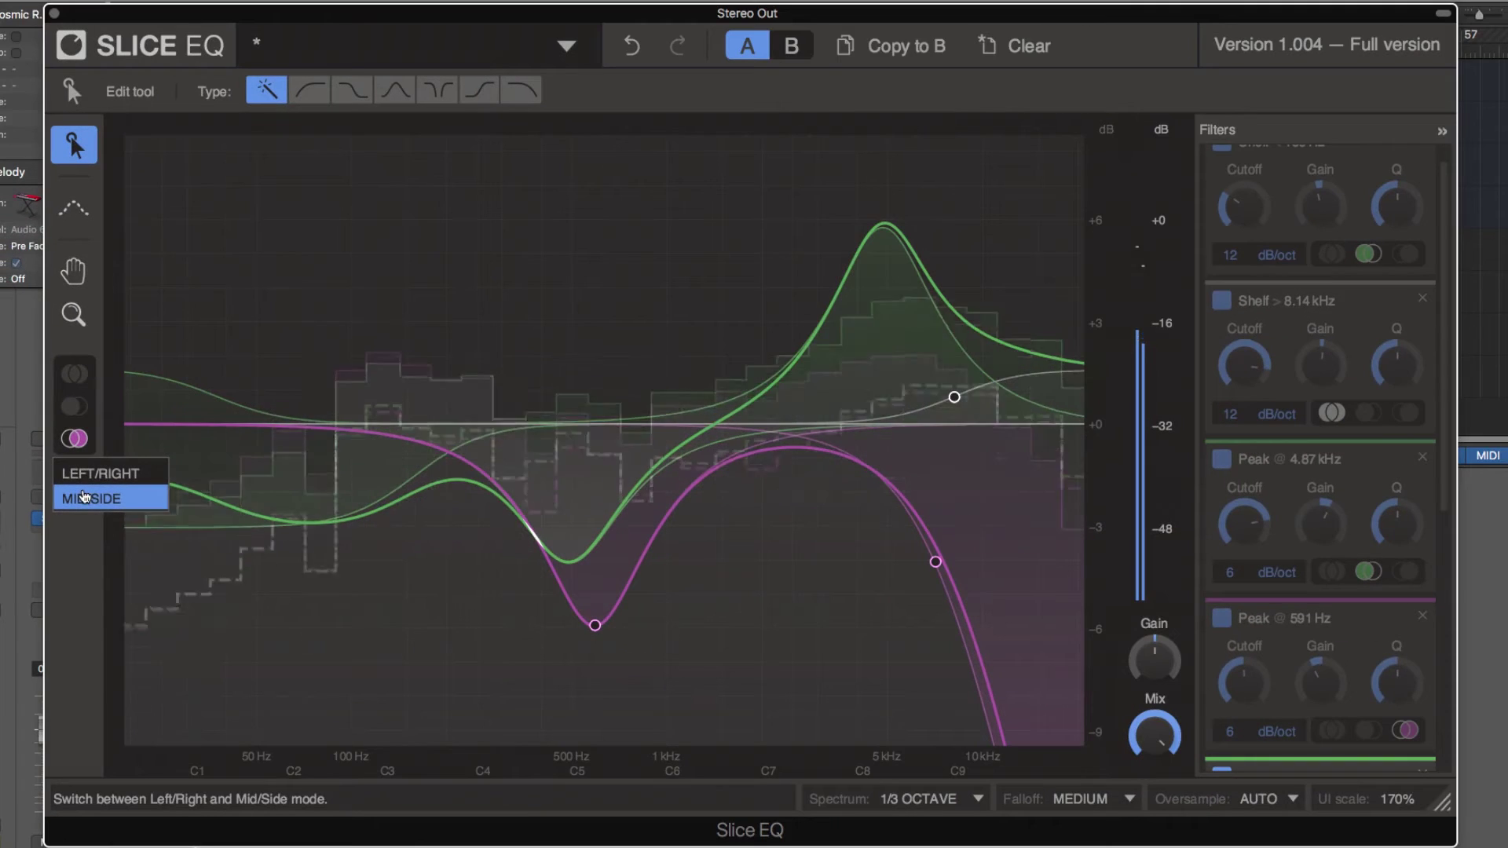
pyautogui.click(84, 496)
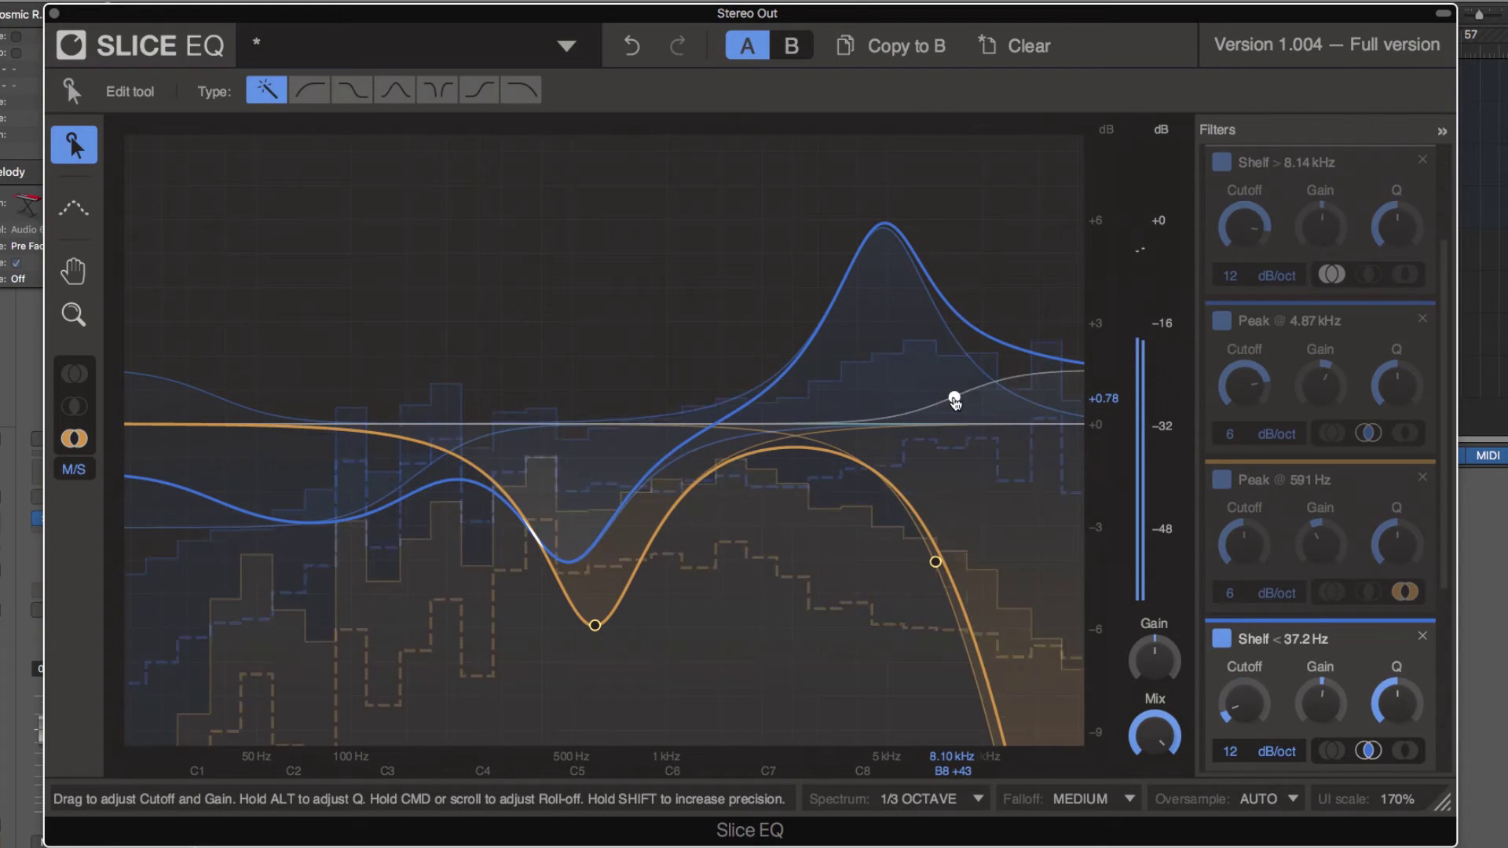
# Step: Move the high shelf to 12.3 kHz, +1.95 dB, raise the high cut, and dip the mid 5 kHz peak
pyautogui.moveTo(978, 398); pyautogui.dragTo(1013, 367)
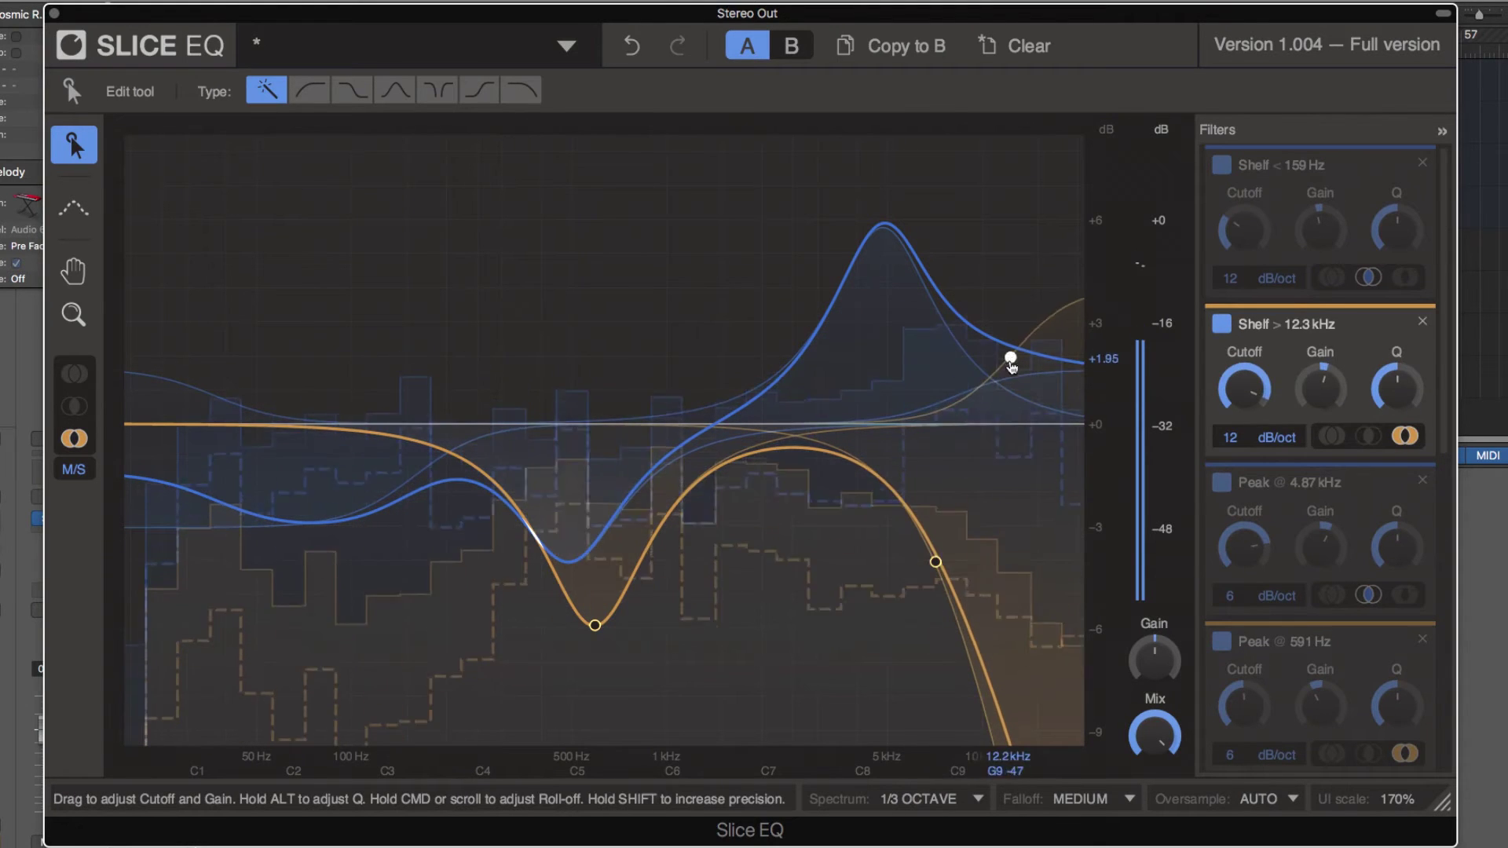
pyautogui.moveTo(936, 562); pyautogui.dragTo(1025, 507)
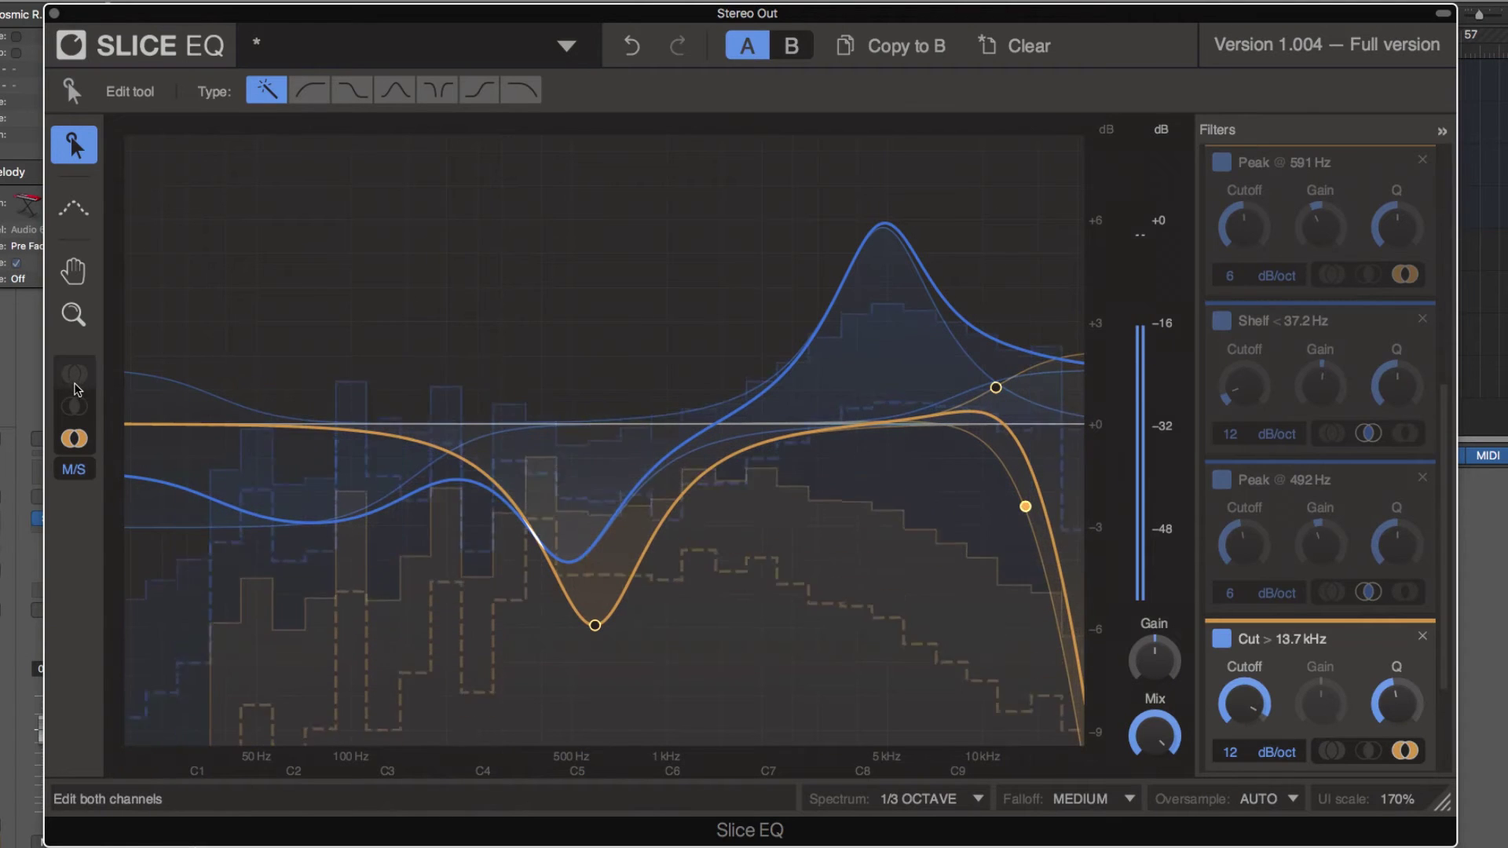
pyautogui.click(74, 406)
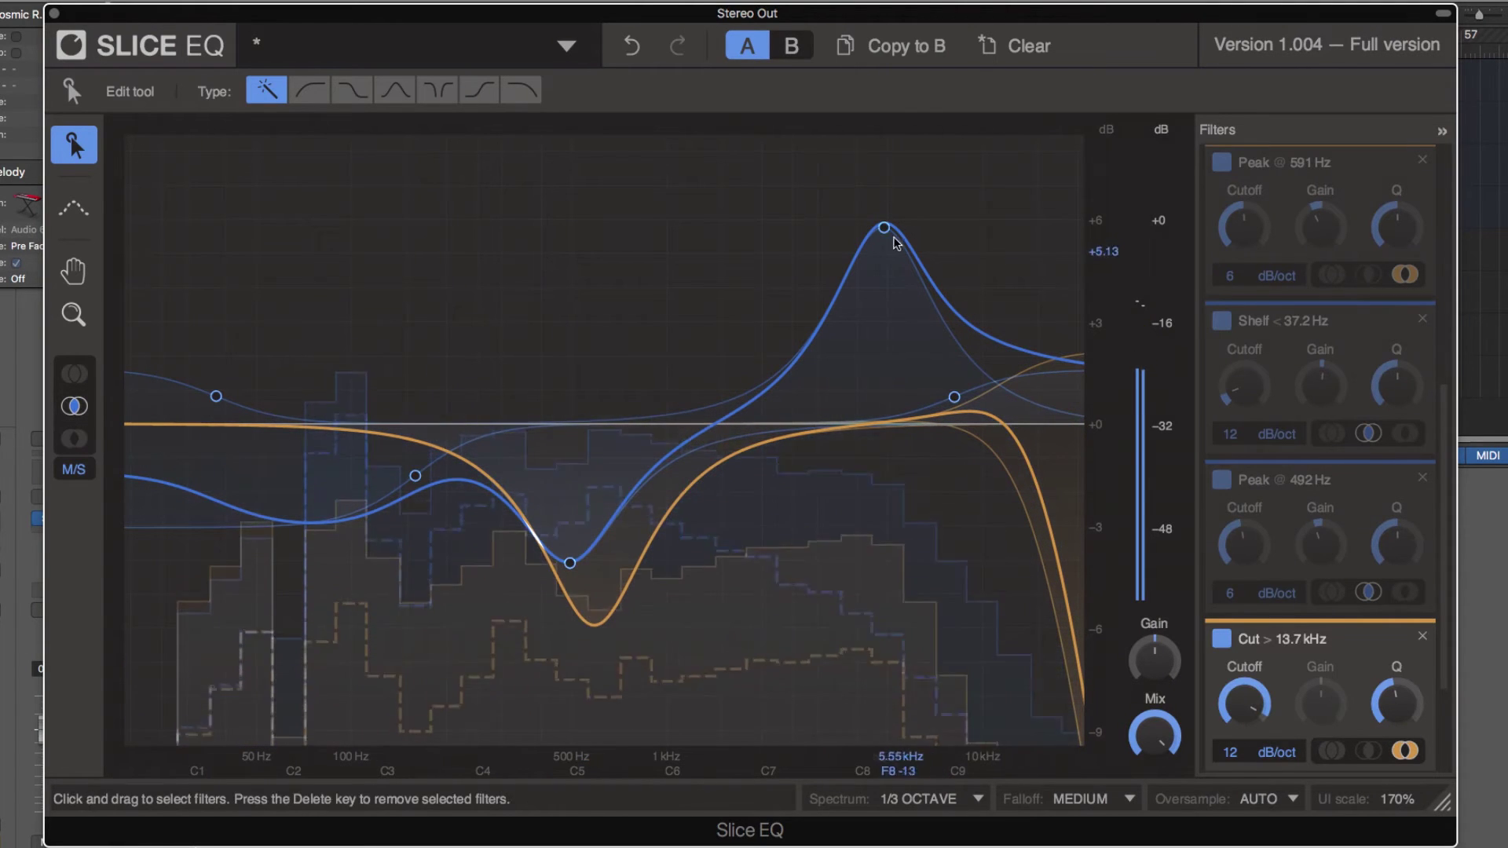
pyautogui.moveTo(885, 233); pyautogui.dragTo(889, 426)
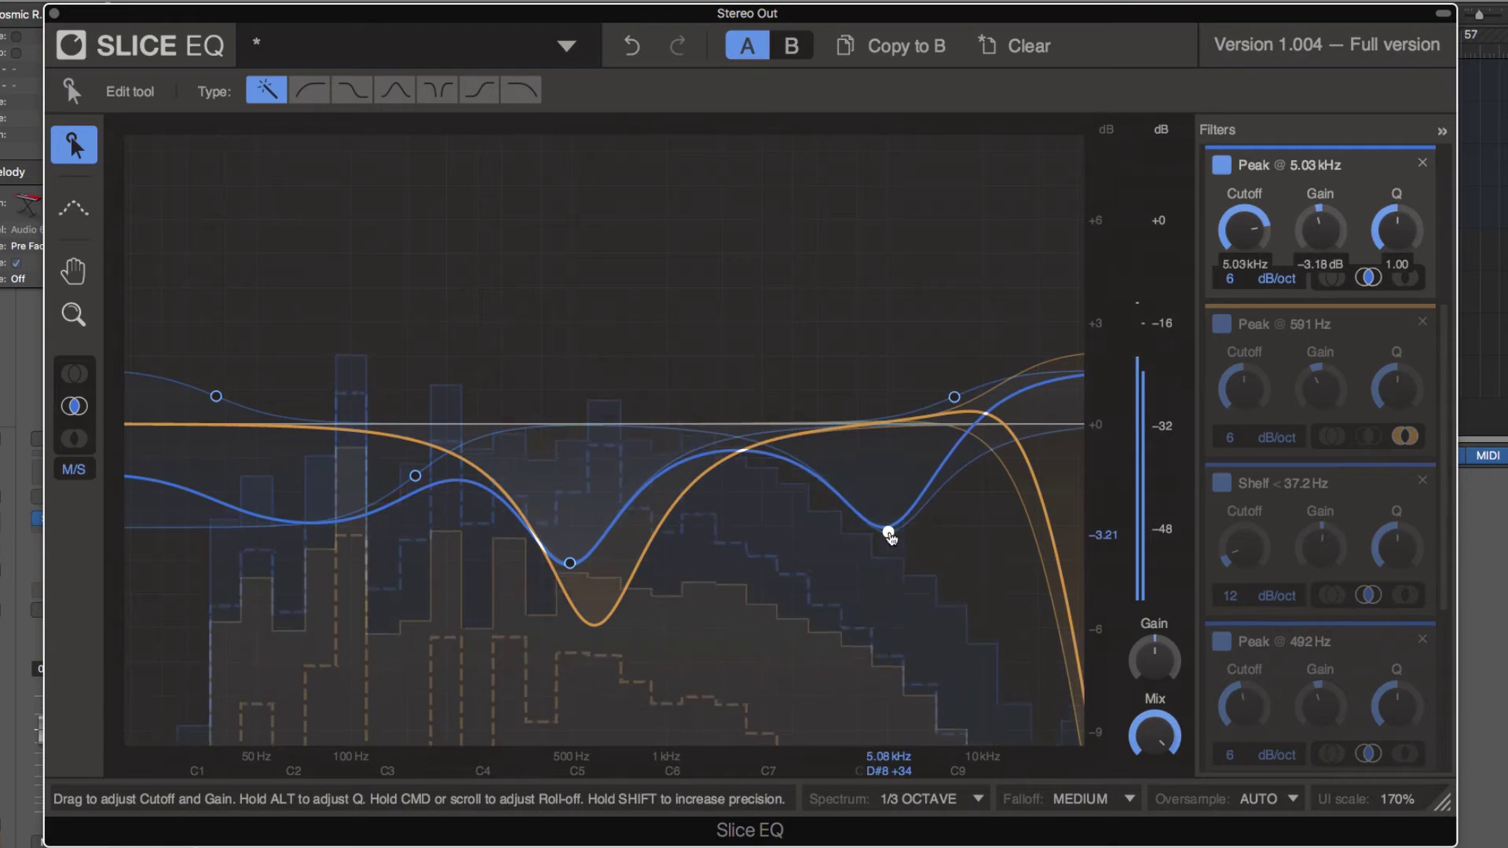
pyautogui.moveTo(890, 537); pyautogui.dragTo(888, 532)
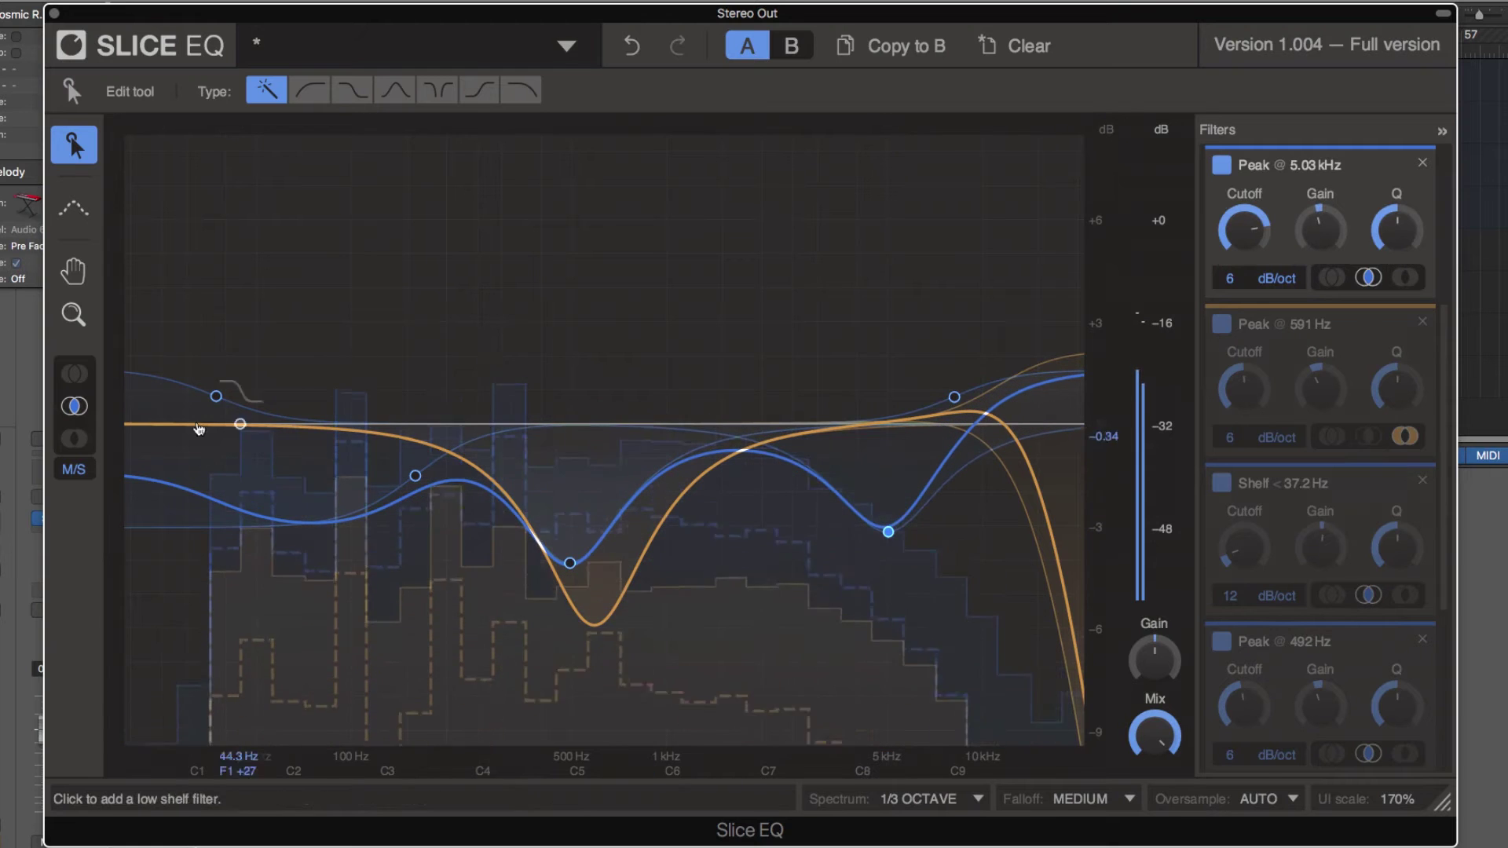
# Step: On the side channel, raise the high cut to 18.2 kHz and slide the high shelf to about 600 Hz
pyautogui.click(79, 444)
pyautogui.moveTo(995, 387); pyautogui.dragTo(889, 355)
pyautogui.moveTo(1025, 507); pyautogui.dragTo(1065, 463)
pyautogui.moveTo(892, 344); pyautogui.dragTo(596, 342)
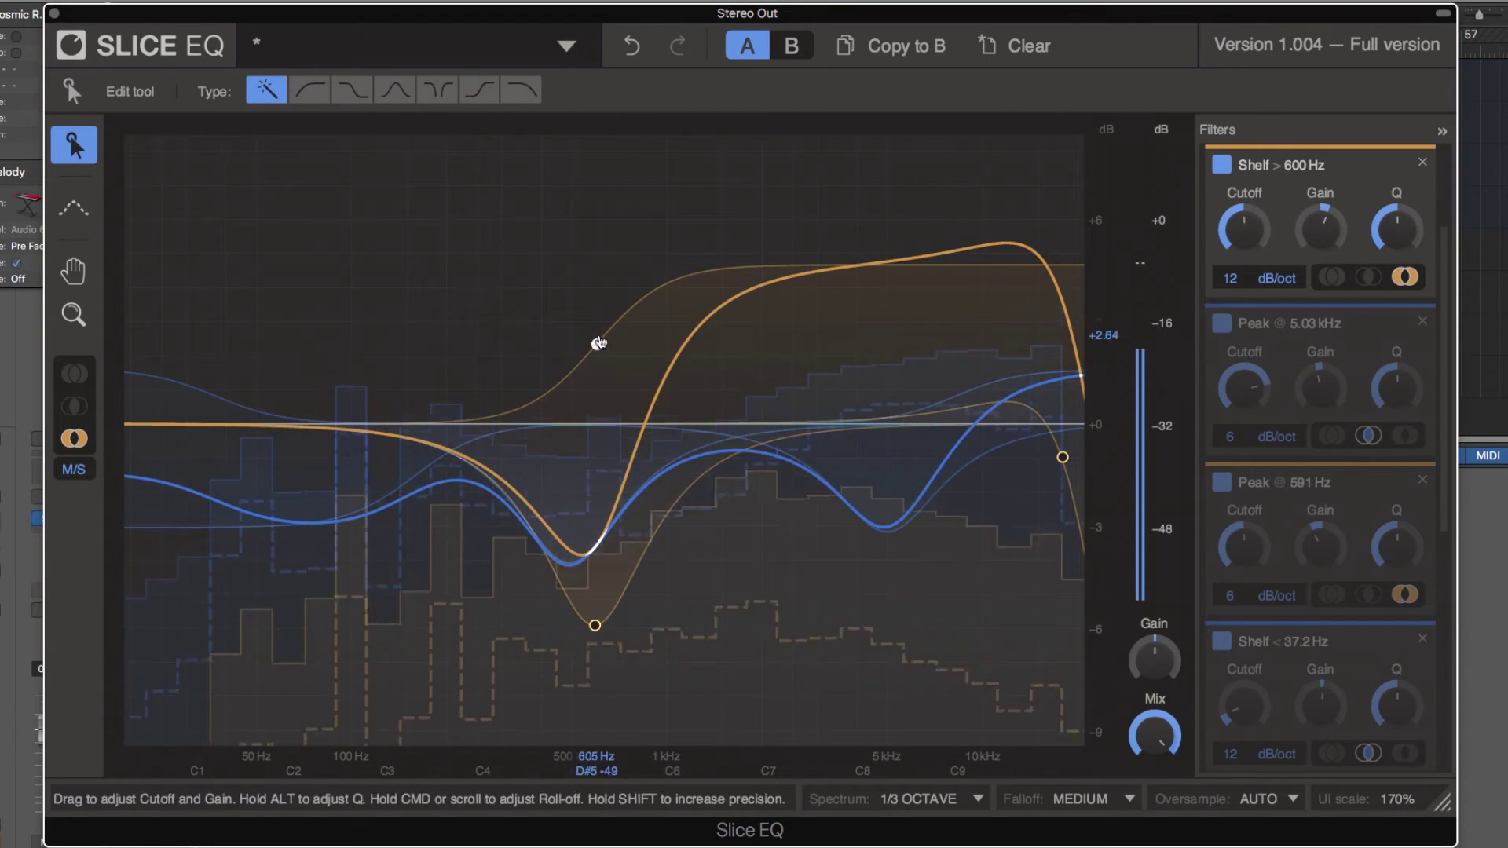
# Step: Cycle the Shelf 600 Hz band through mid, side and both channels, ending on mid only
pyautogui.click(1373, 281)
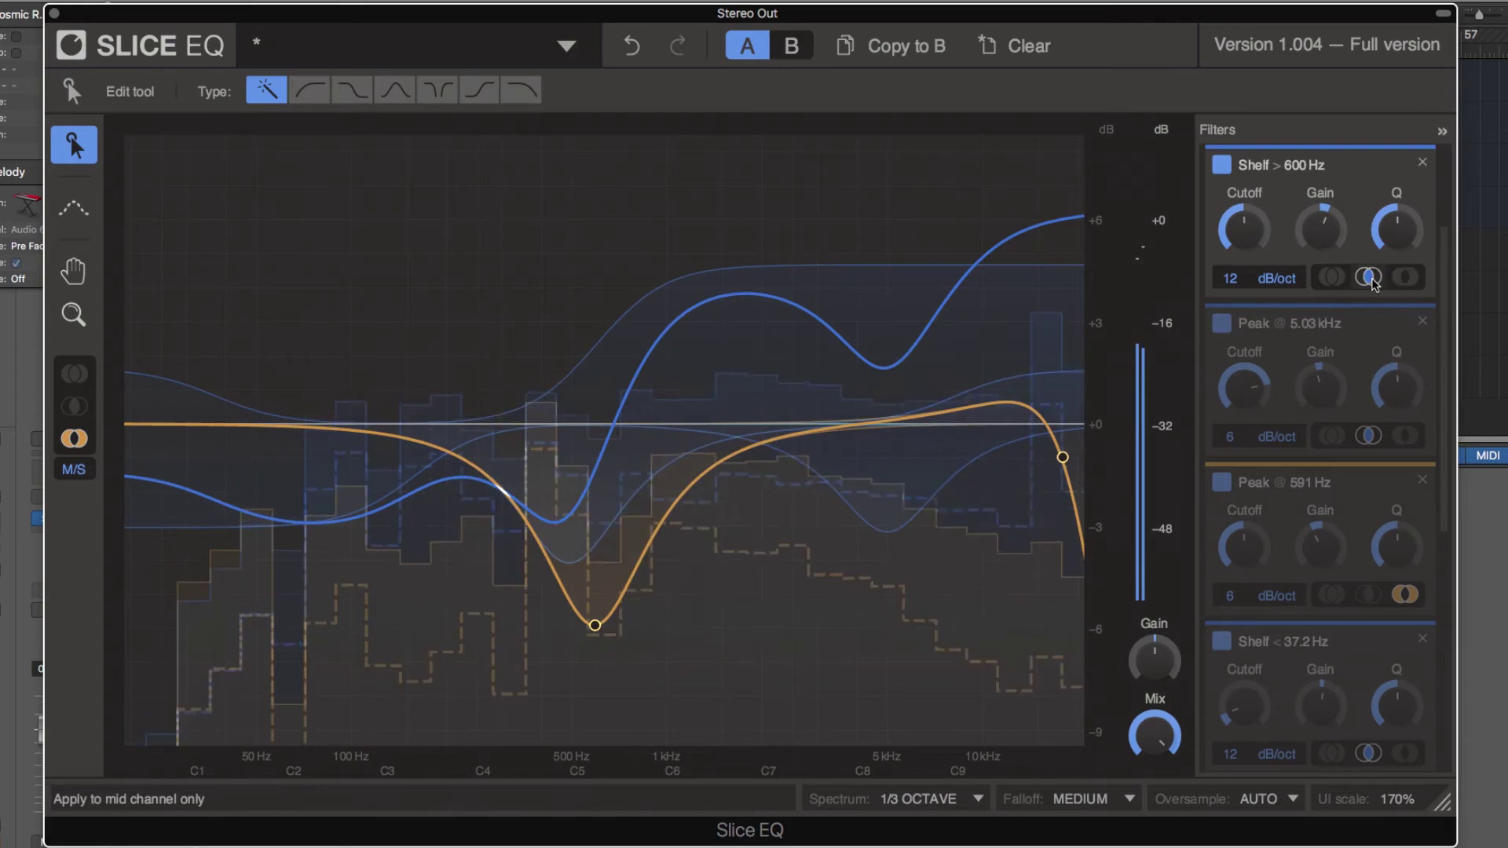
pyautogui.scroll(3, 1335, 315)
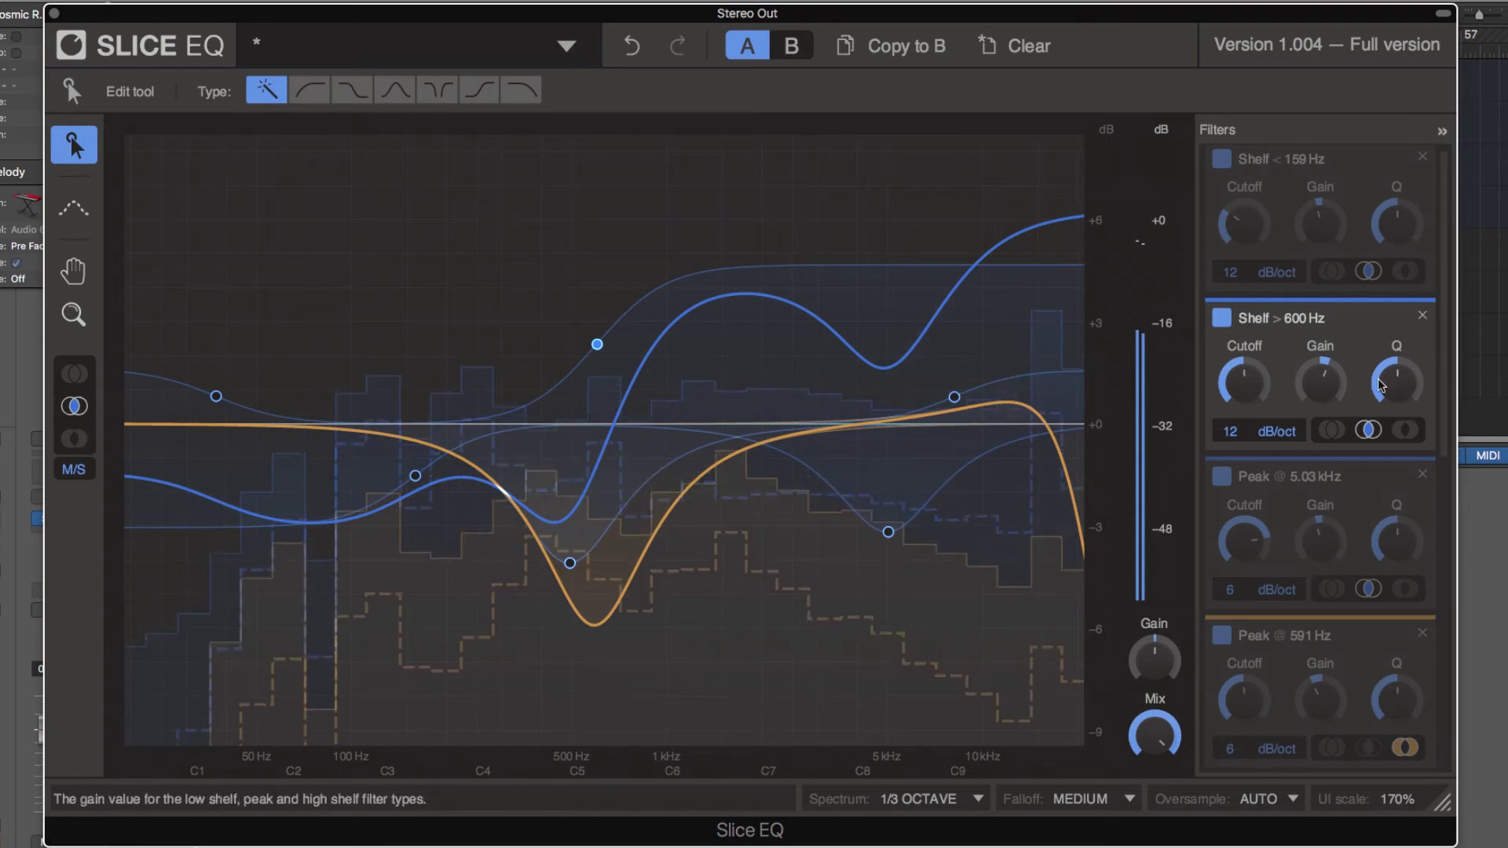
pyautogui.click(1397, 430)
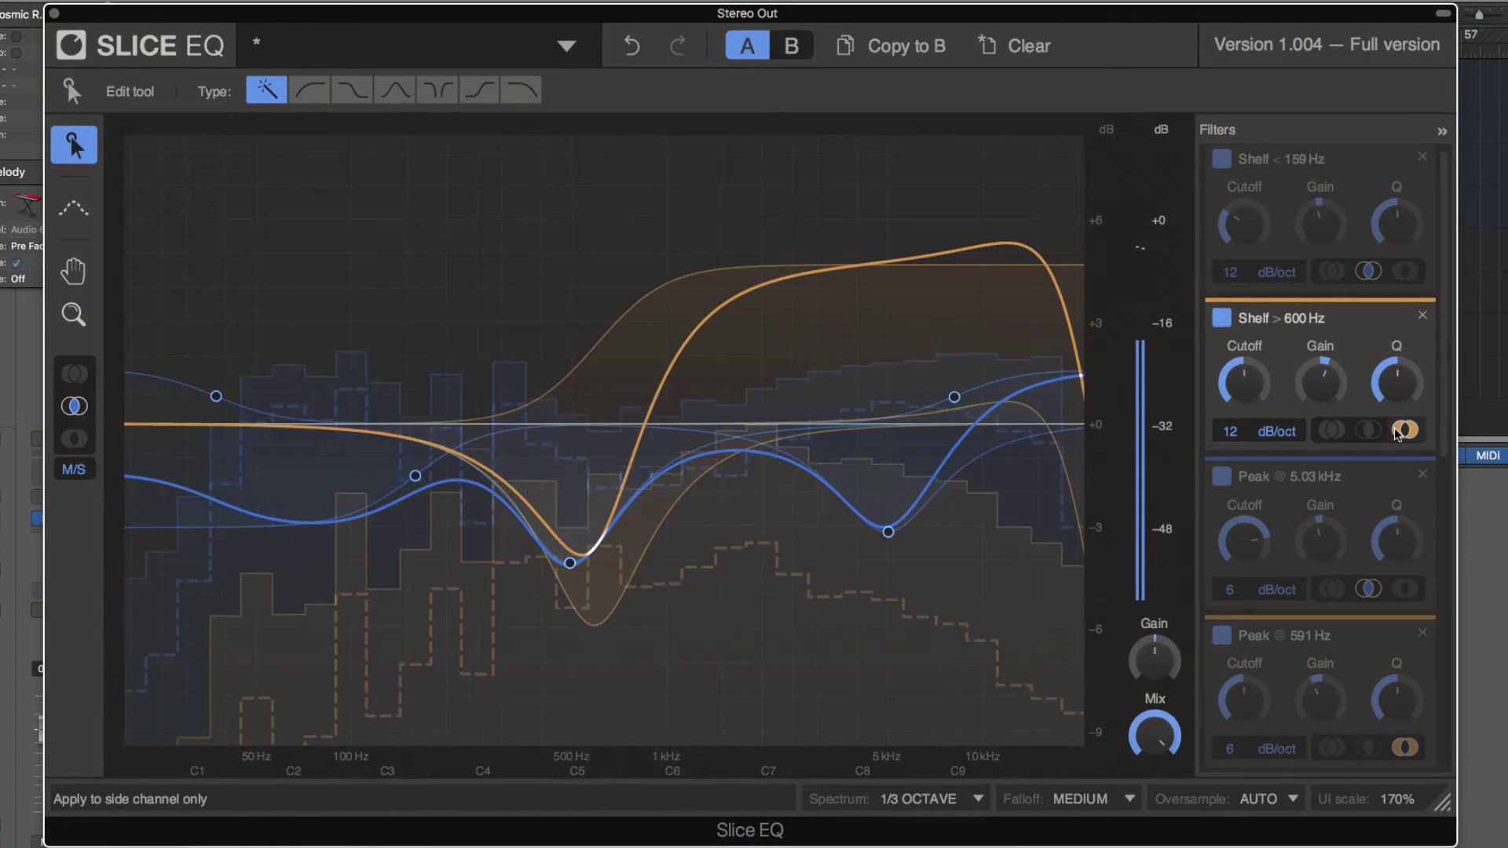
pyautogui.click(1331, 434)
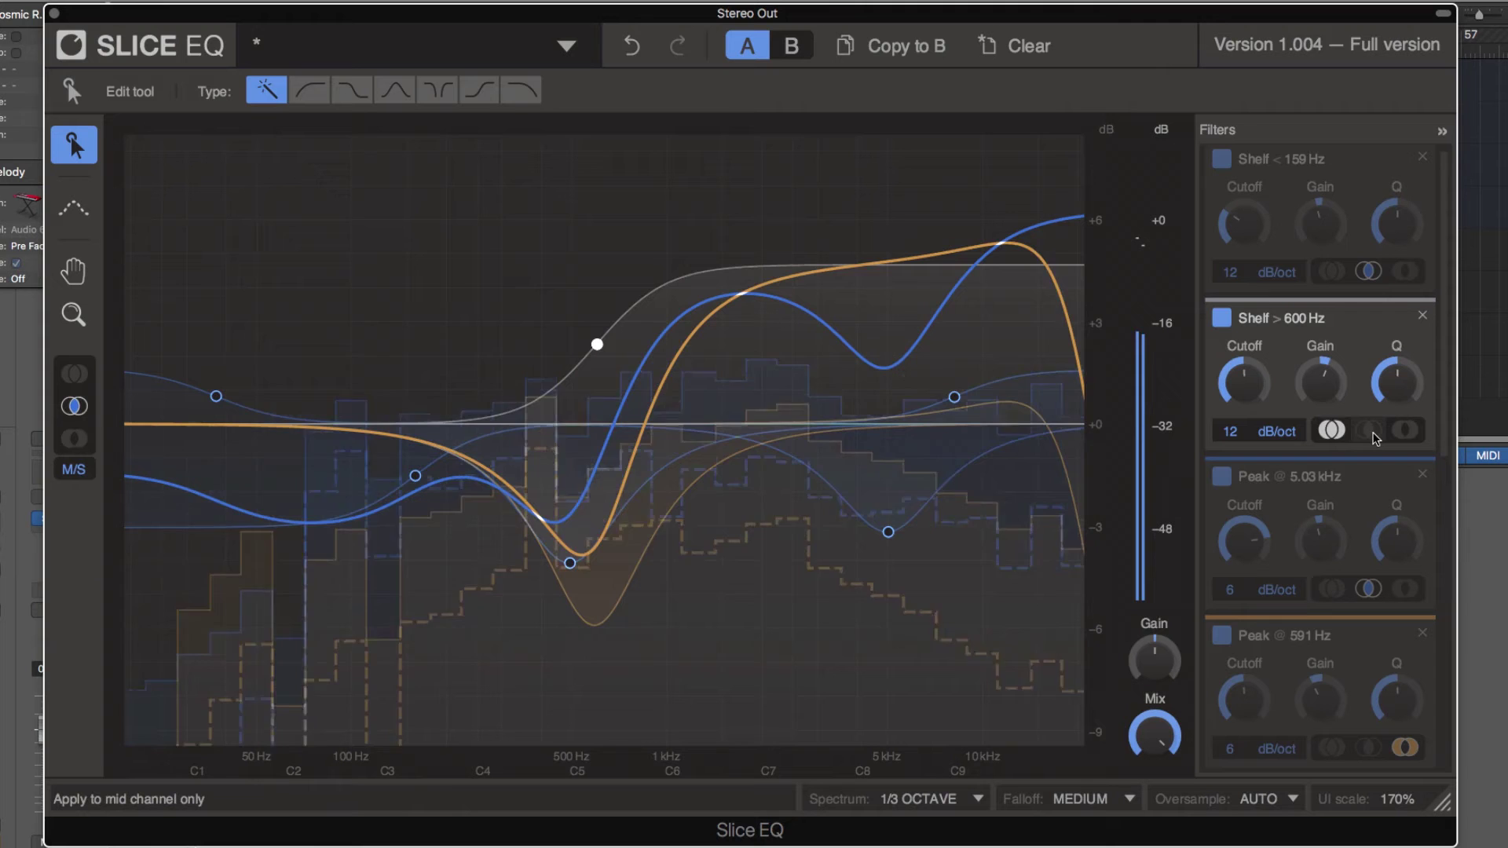
pyautogui.click(1371, 433)
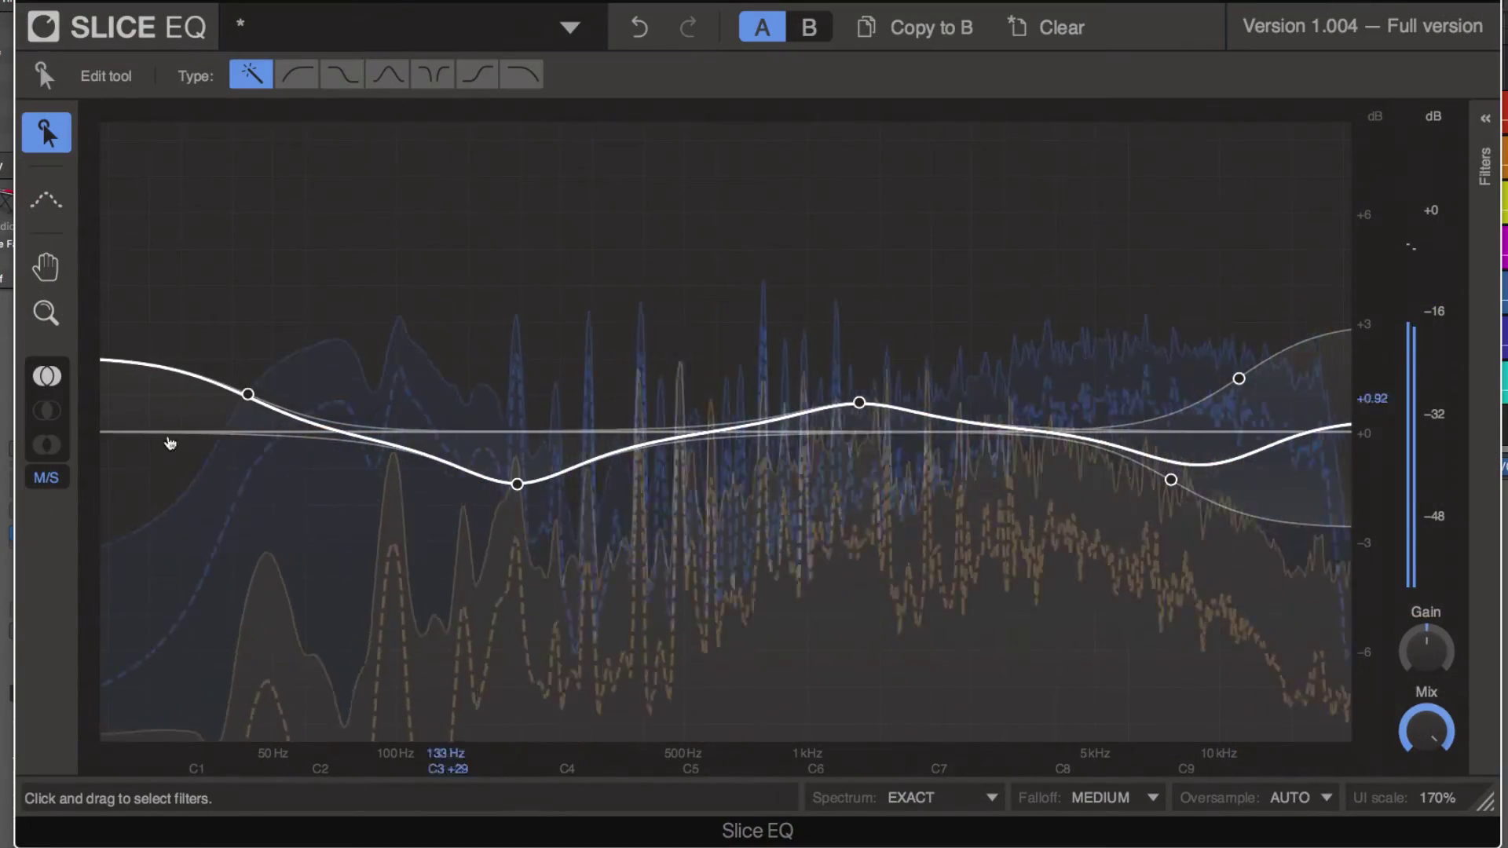
pyautogui.click(47, 478)
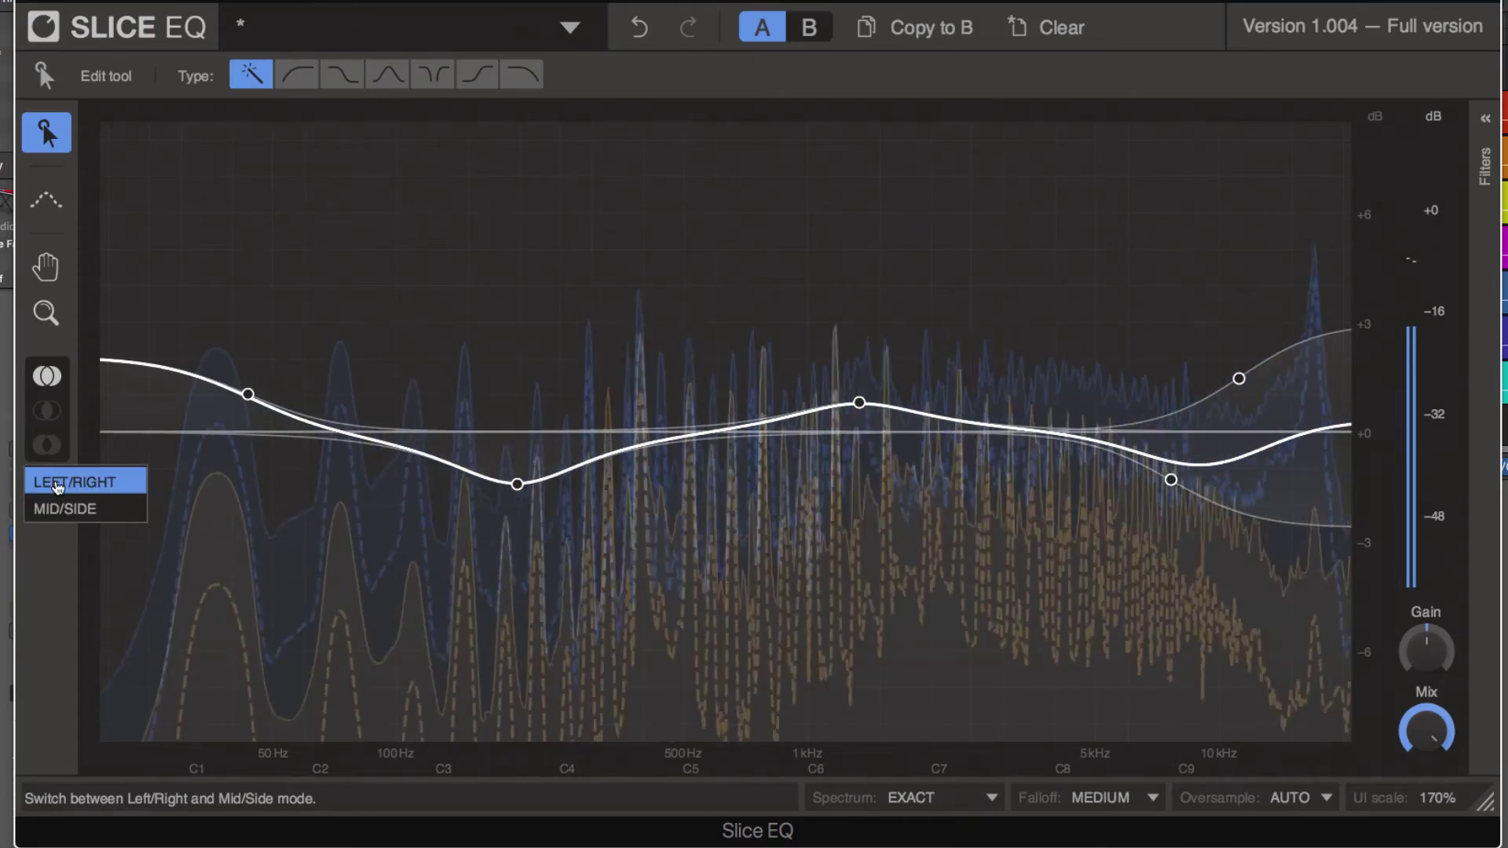
pyautogui.click(58, 485)
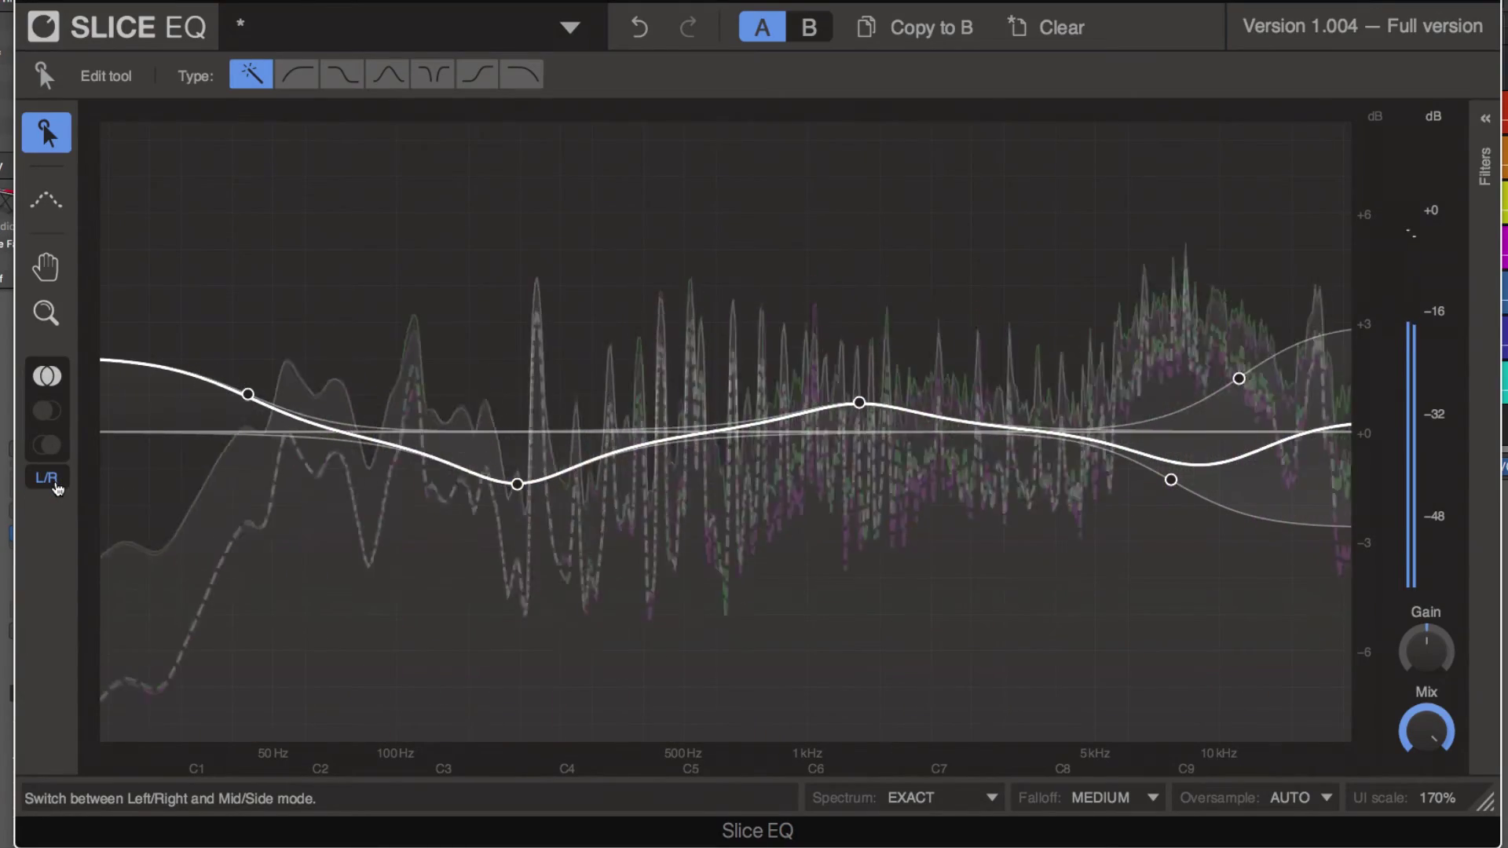
pyautogui.click(58, 487)
pyautogui.click(63, 506)
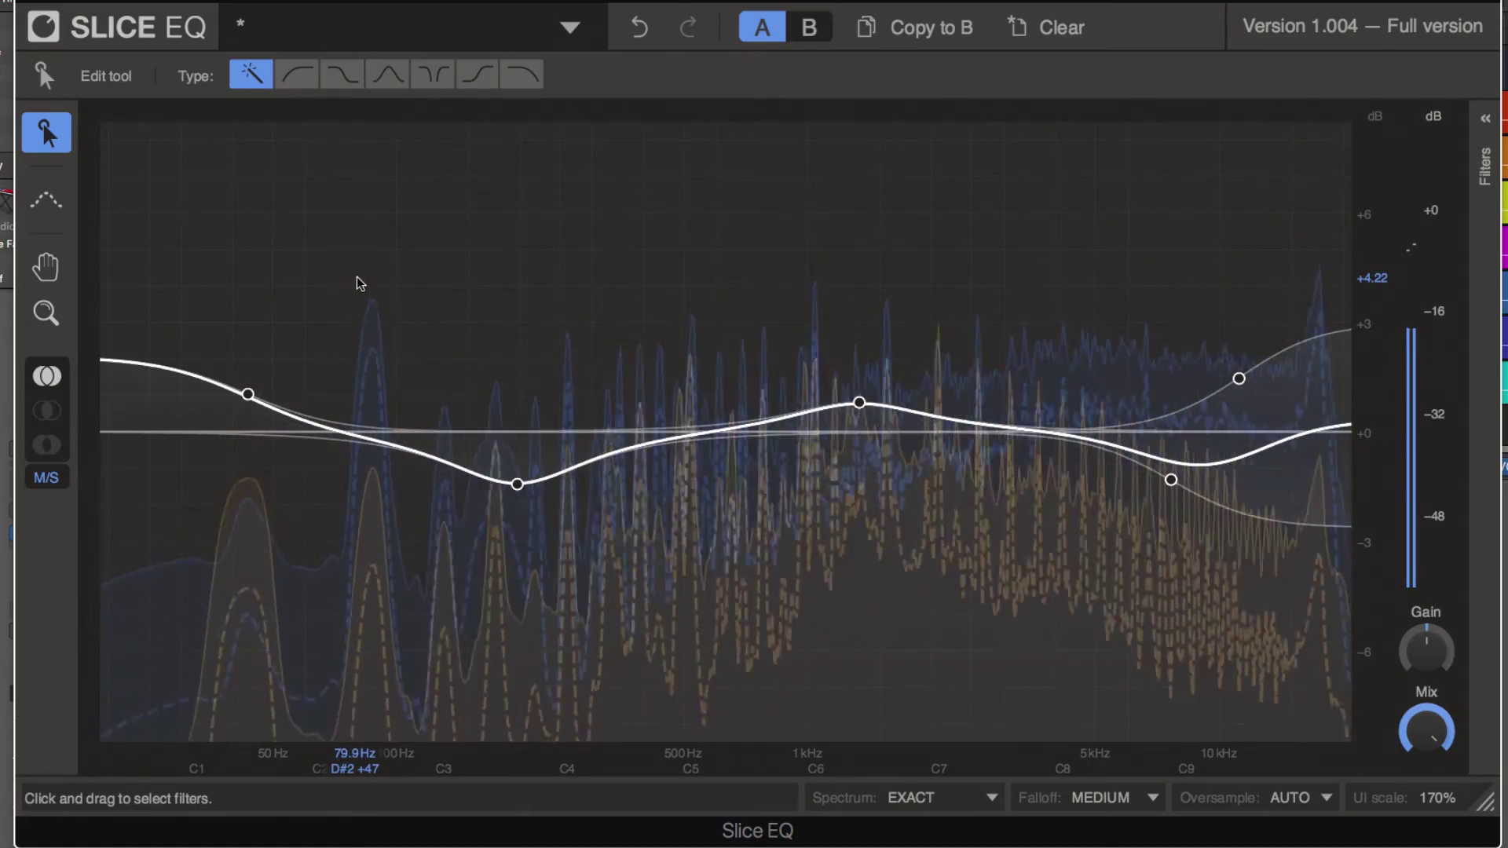
# Step: Show the Factory profiles > House > Carry You Home reference spectrum
pyautogui.click(47, 206)
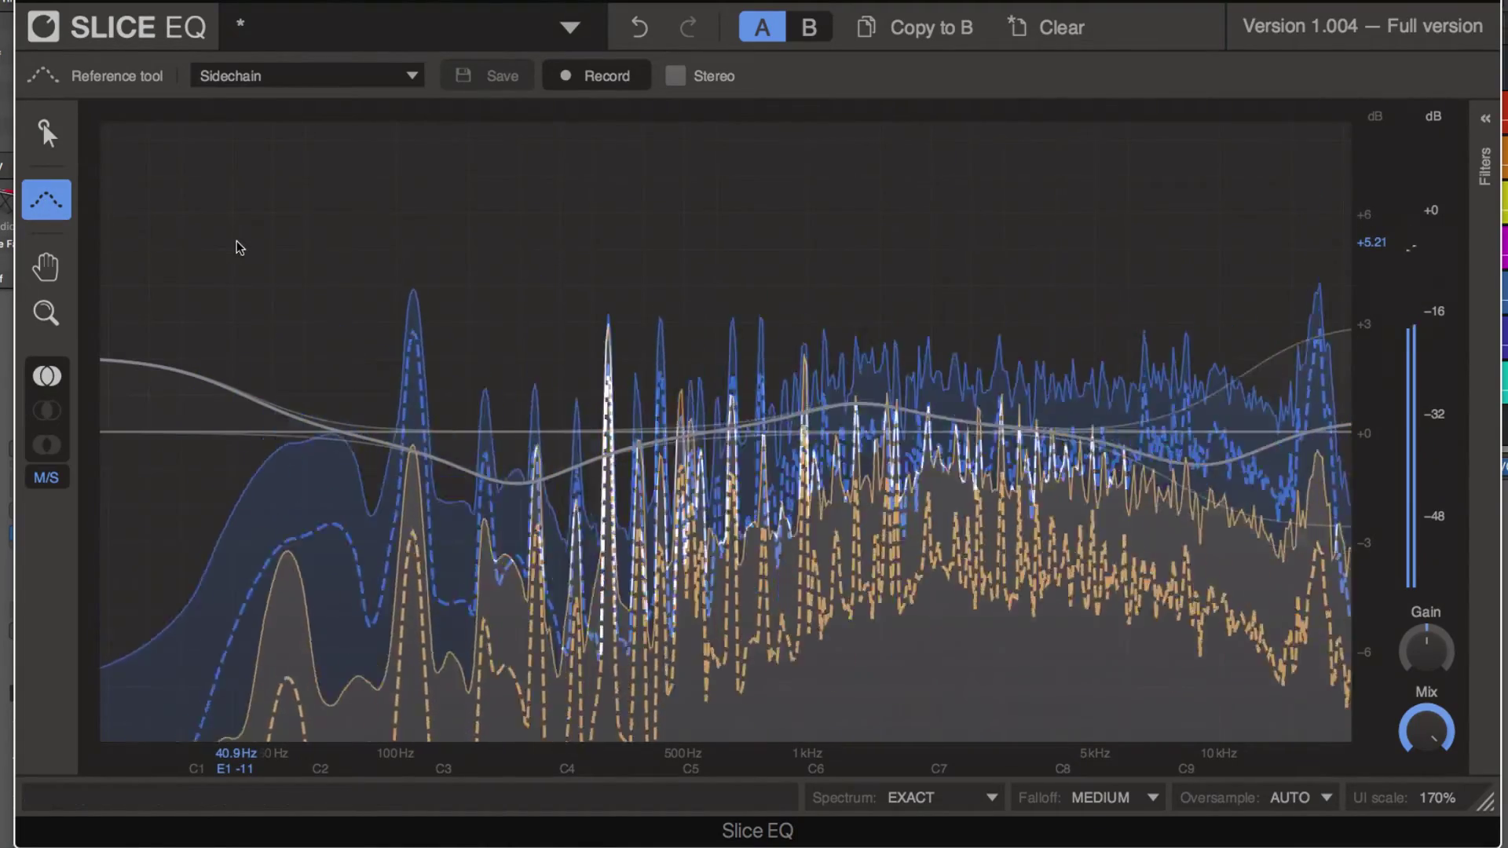
pyautogui.click(374, 83)
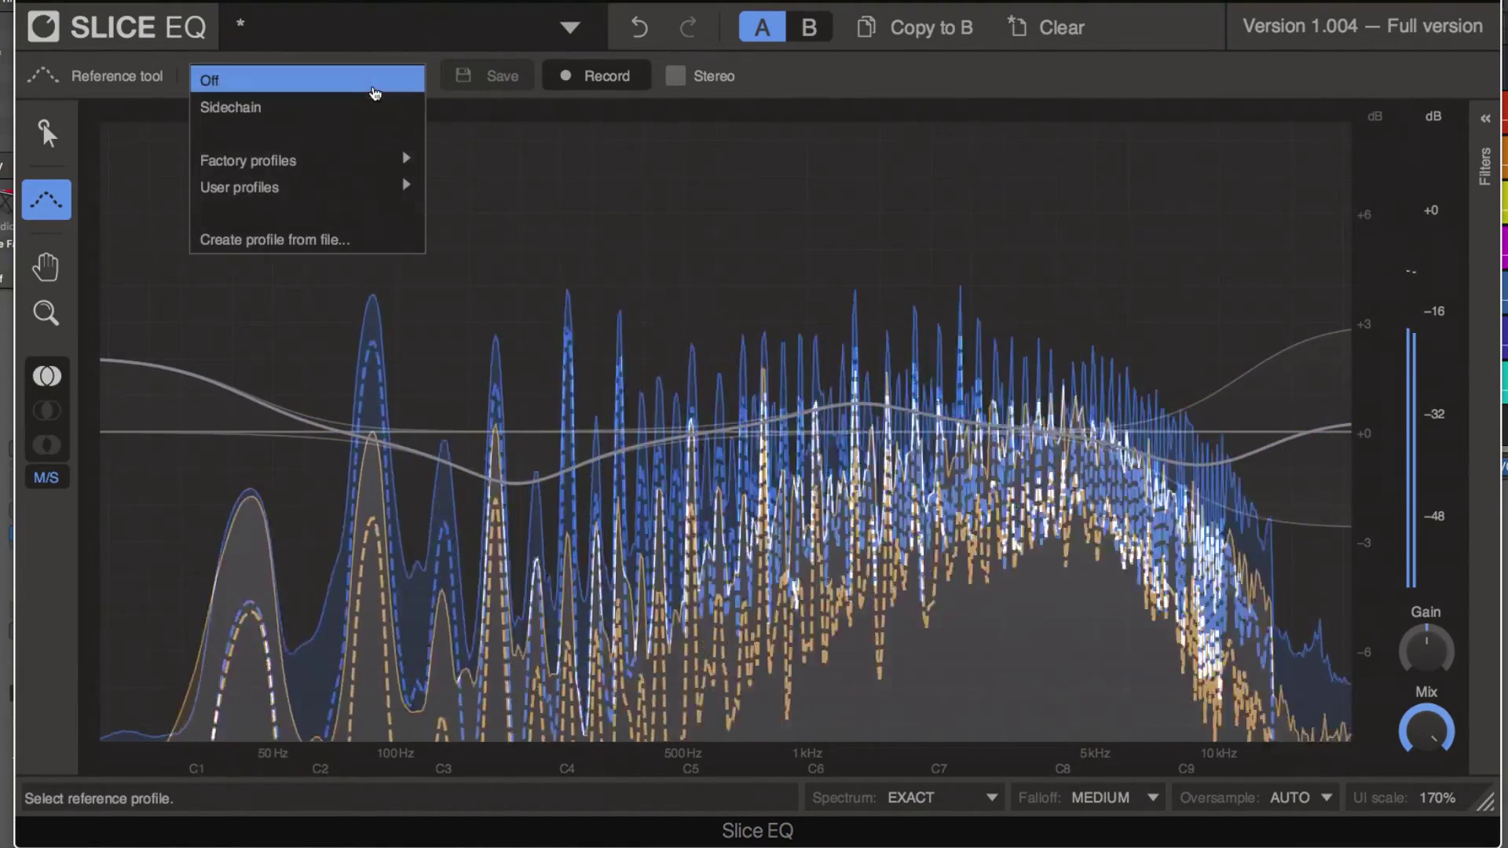
pyautogui.moveTo(369, 161)
pyautogui.moveTo(513, 219)
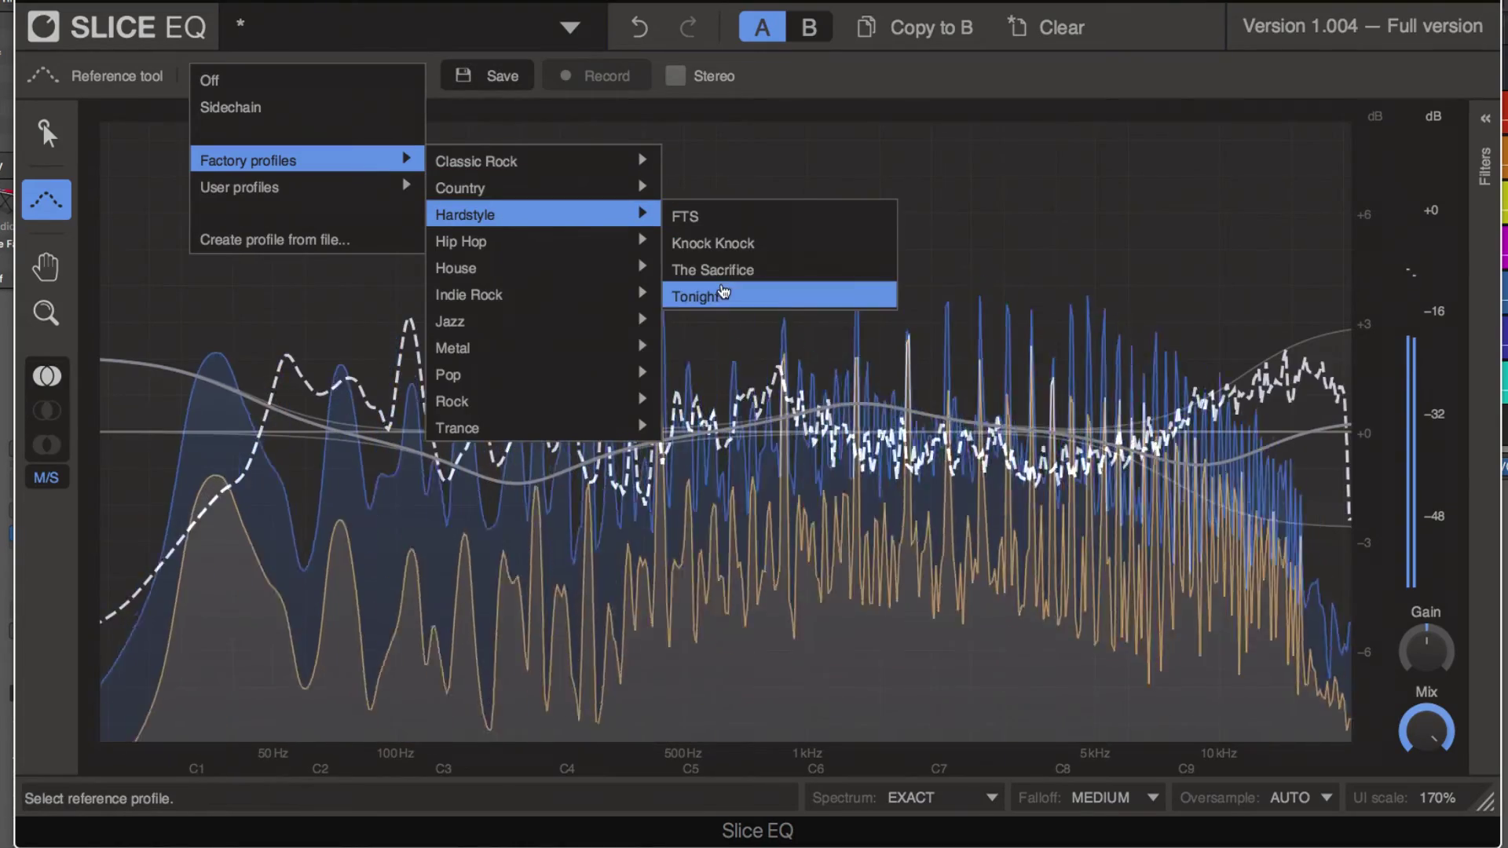
pyautogui.moveTo(566, 328)
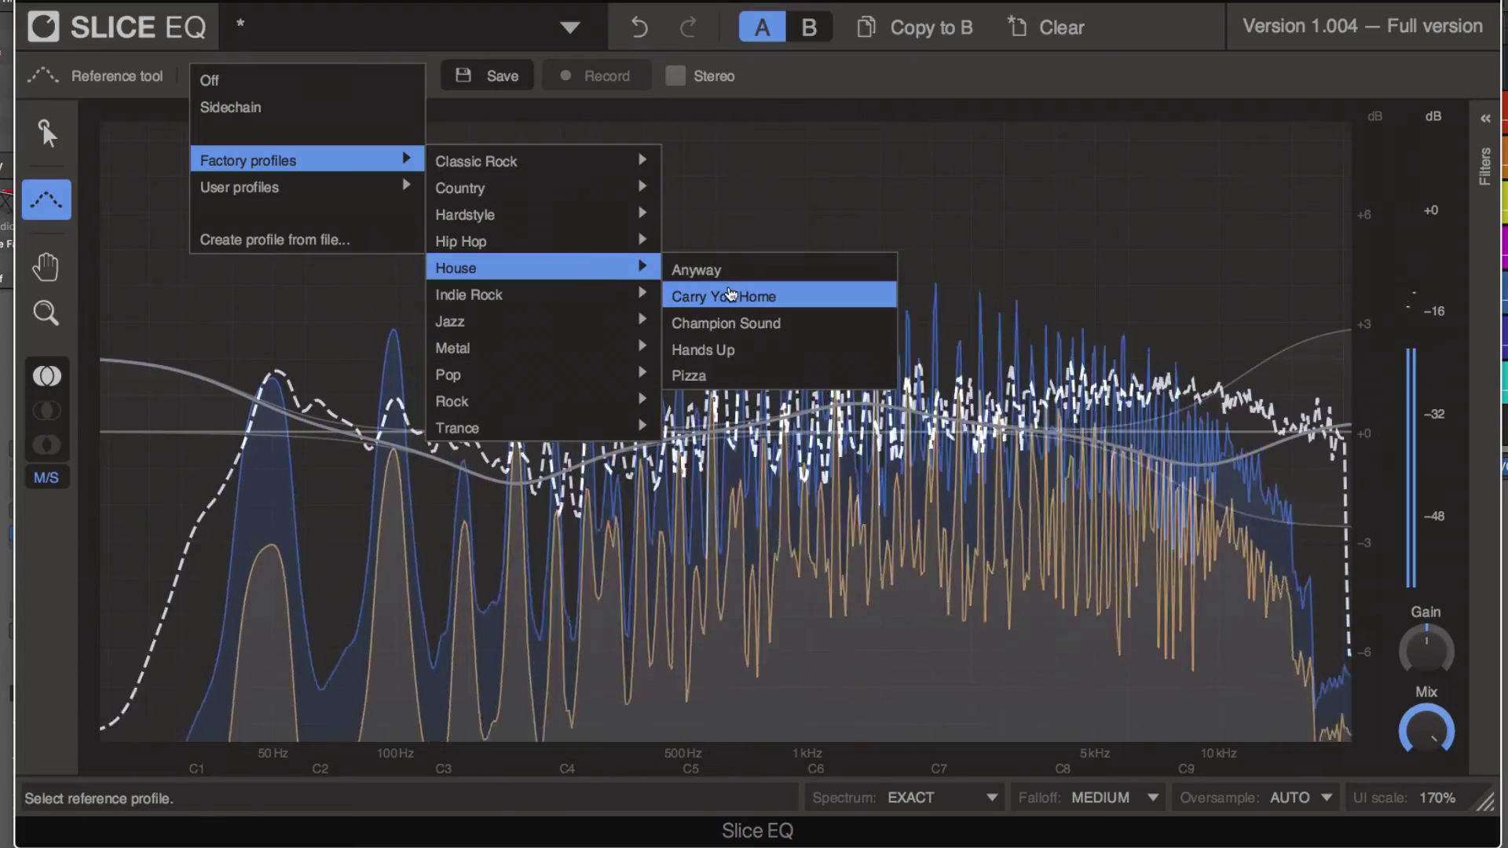
pyautogui.click(731, 296)
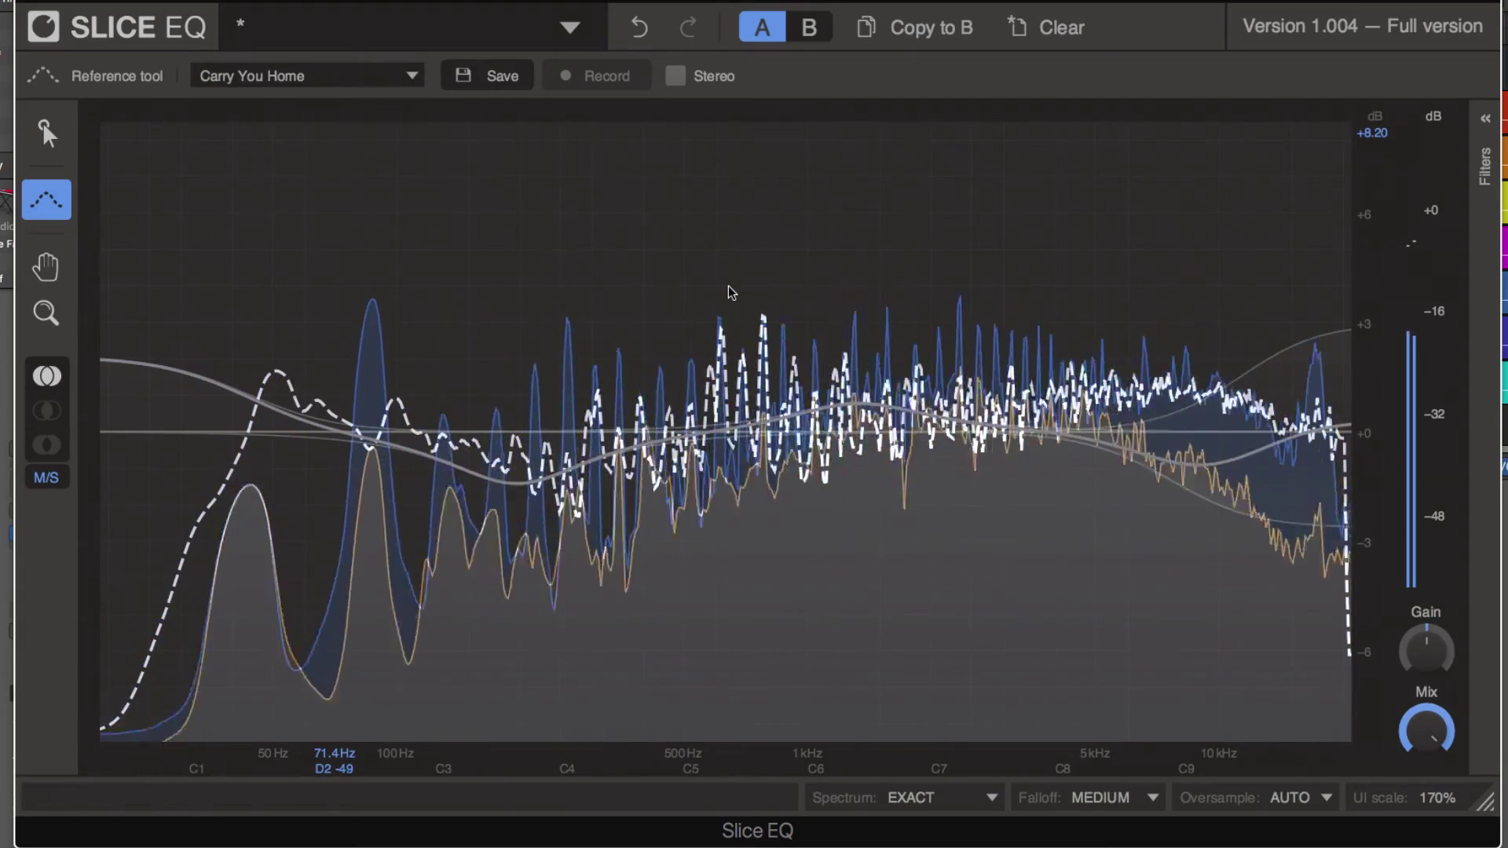
# Step: Create a reference profile from Firebird.wav and start playback
pyautogui.click(351, 77)
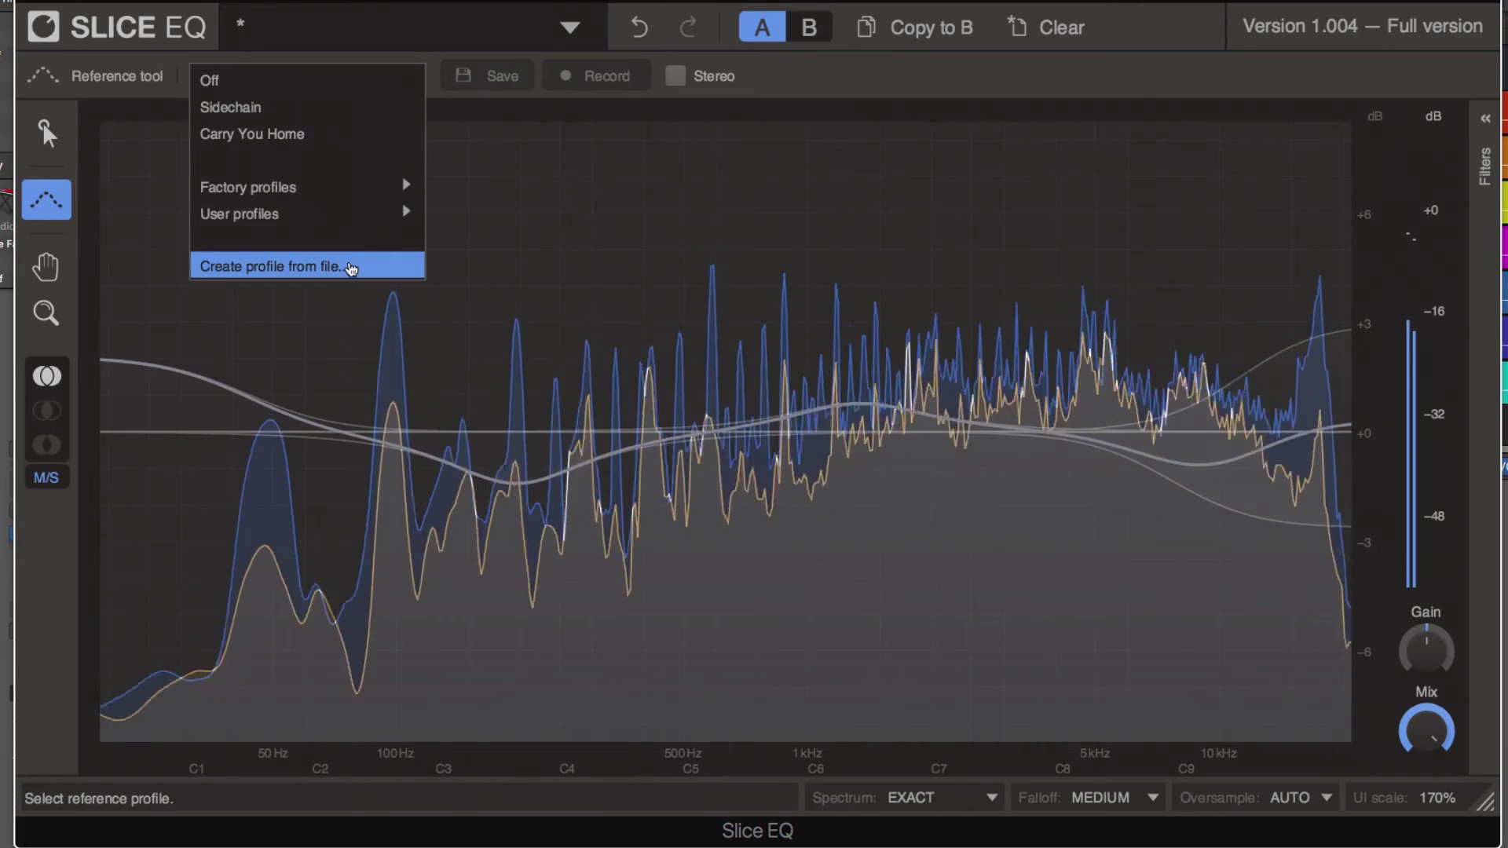
pyautogui.click(351, 266)
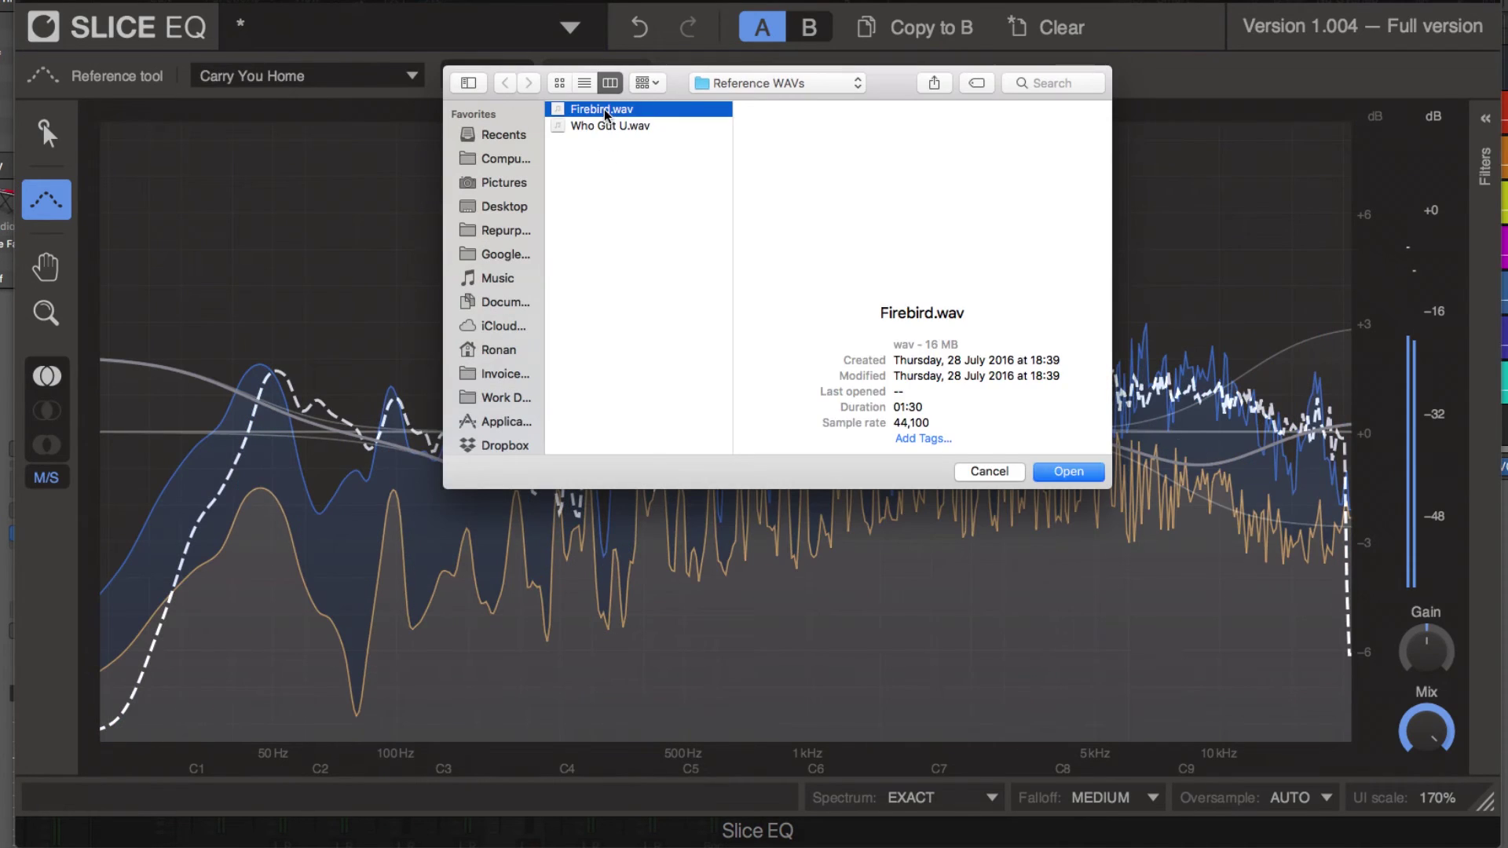
pyautogui.doubleClick(605, 114)
pyautogui.click(1425, 641)
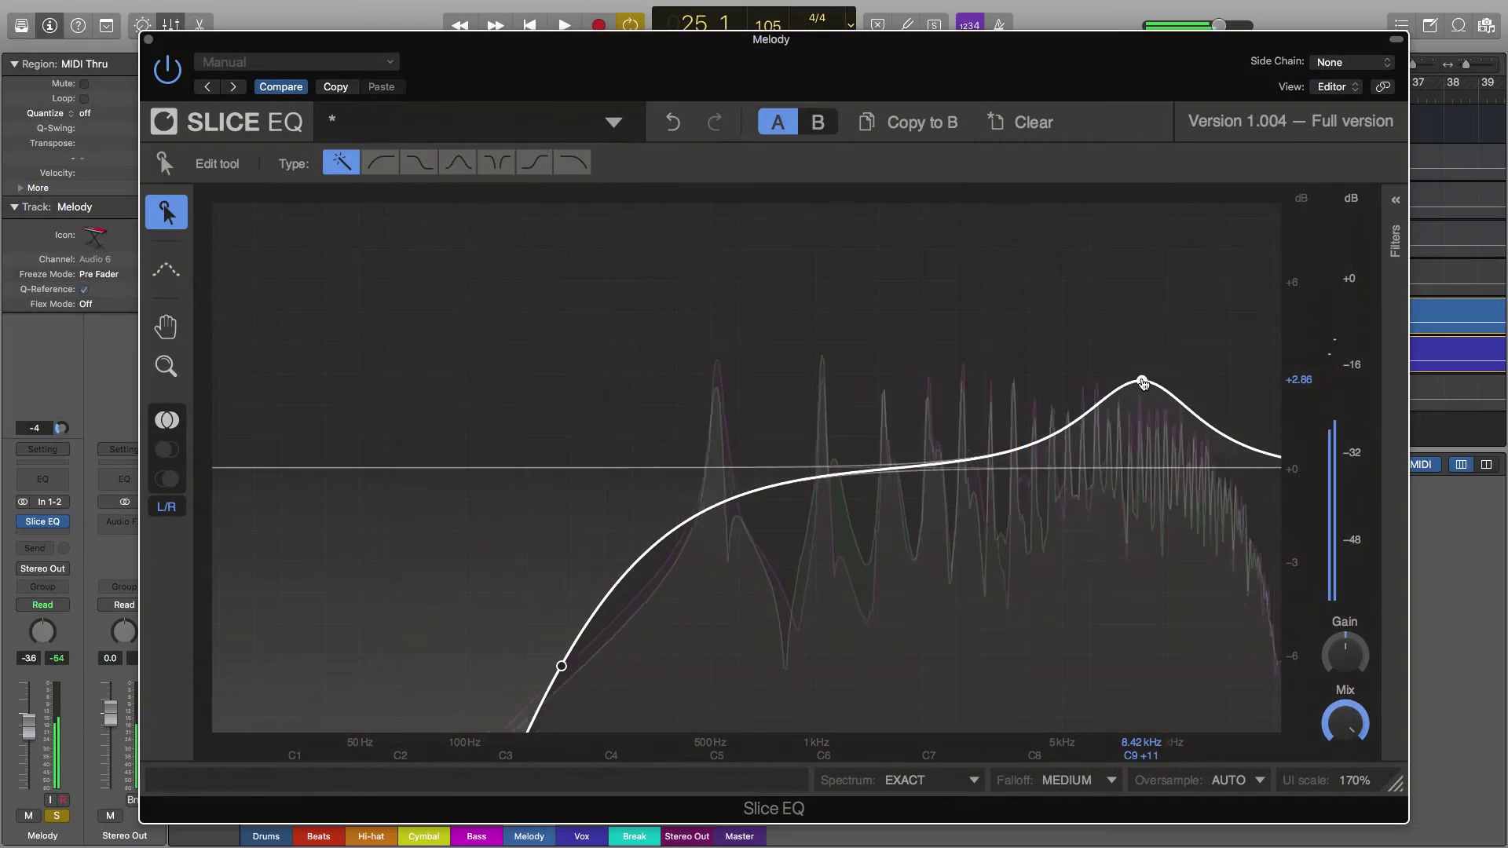
pyautogui.press('space')
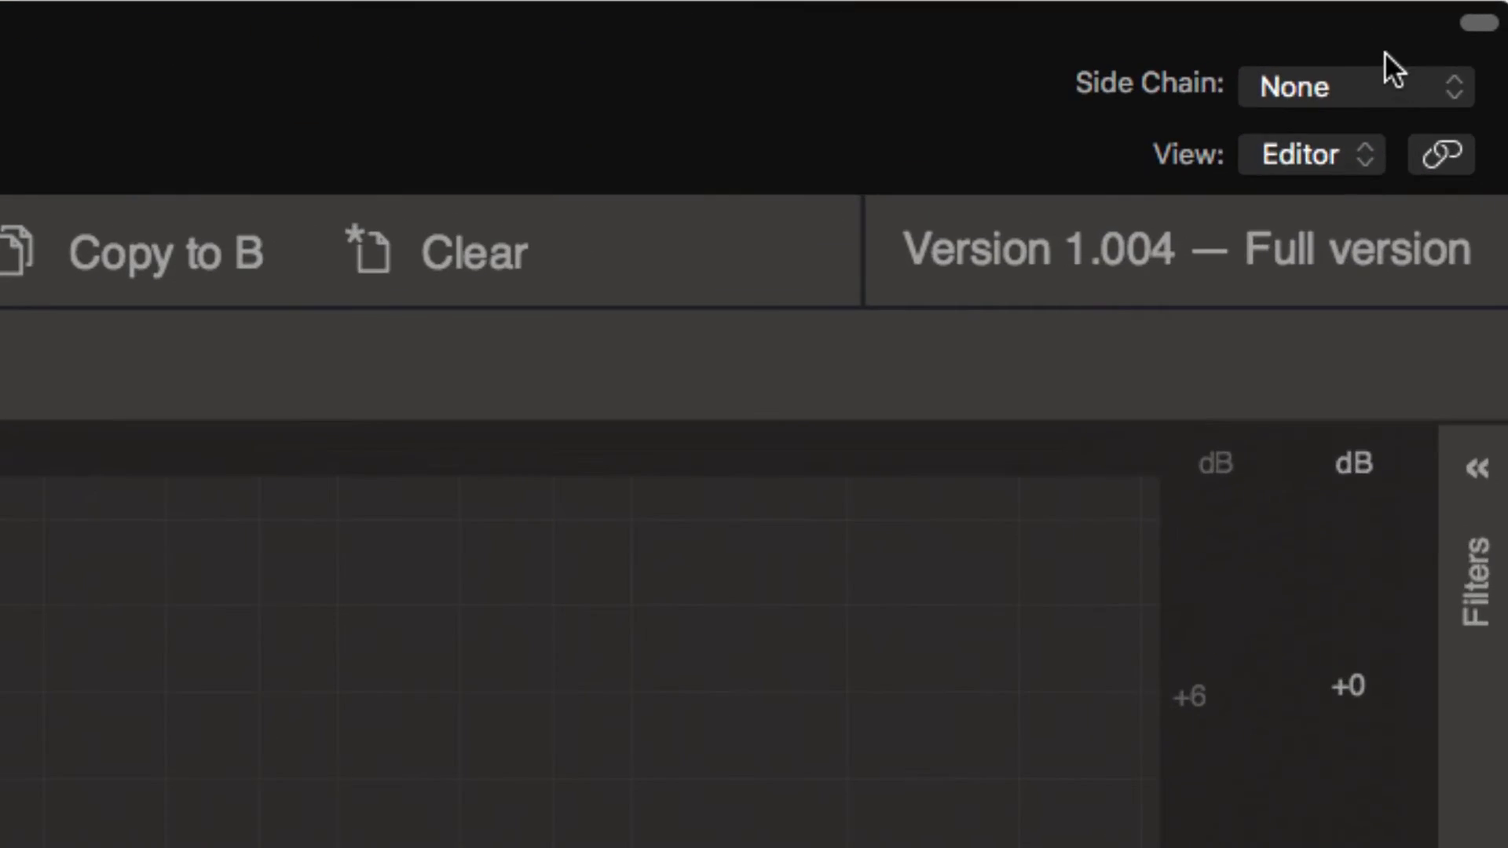
# Step: Route Vox (Audio 7) into the sidechain, set it as the reference spectrum, and return to the Edit tool
pyautogui.click(1358, 63)
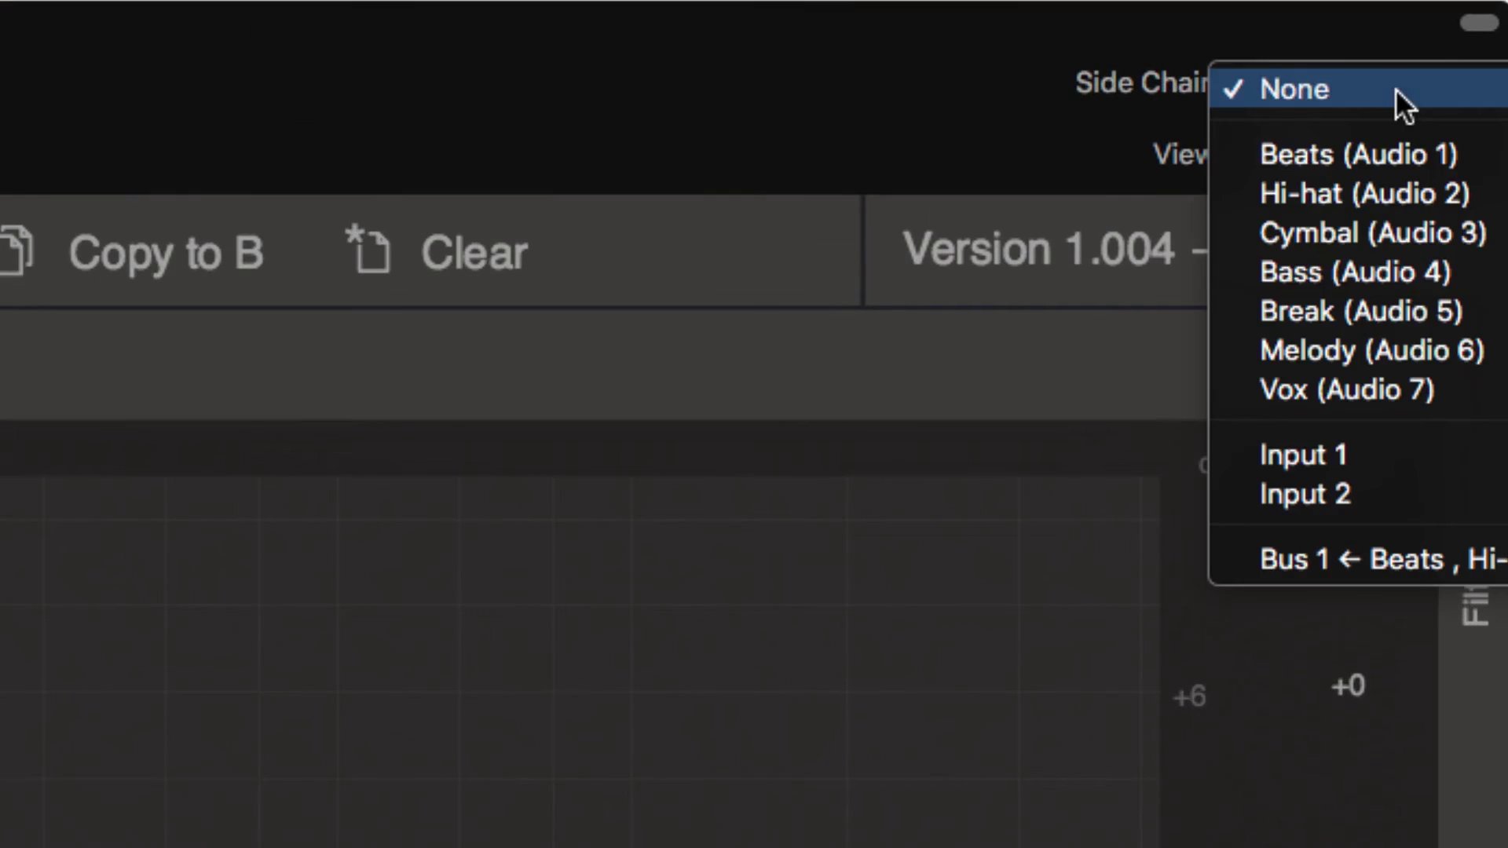
pyautogui.click(1374, 391)
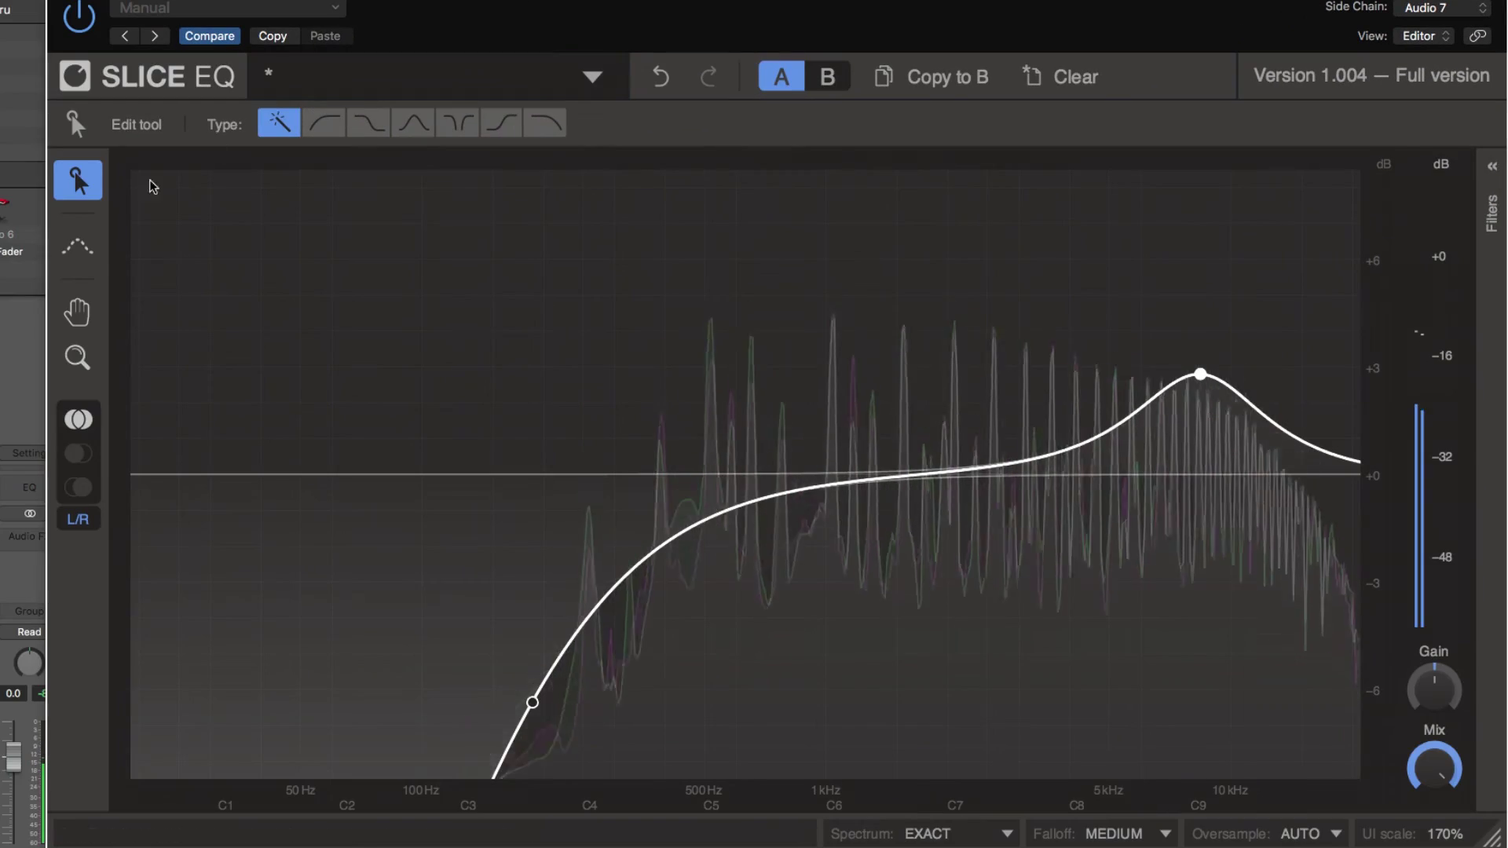
pyautogui.click(78, 247)
pyautogui.click(354, 125)
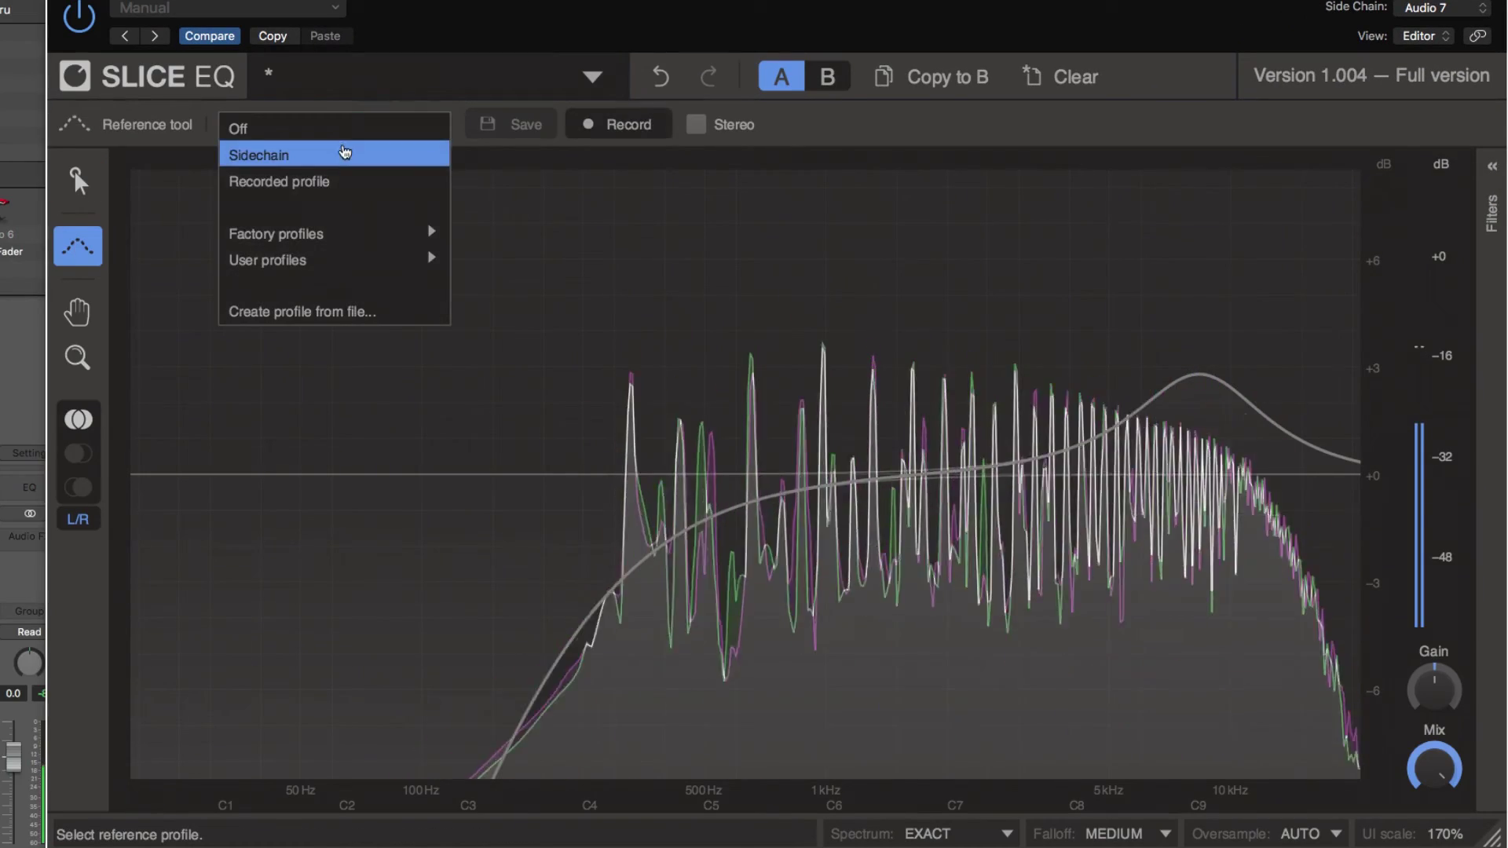
pyautogui.click(337, 155)
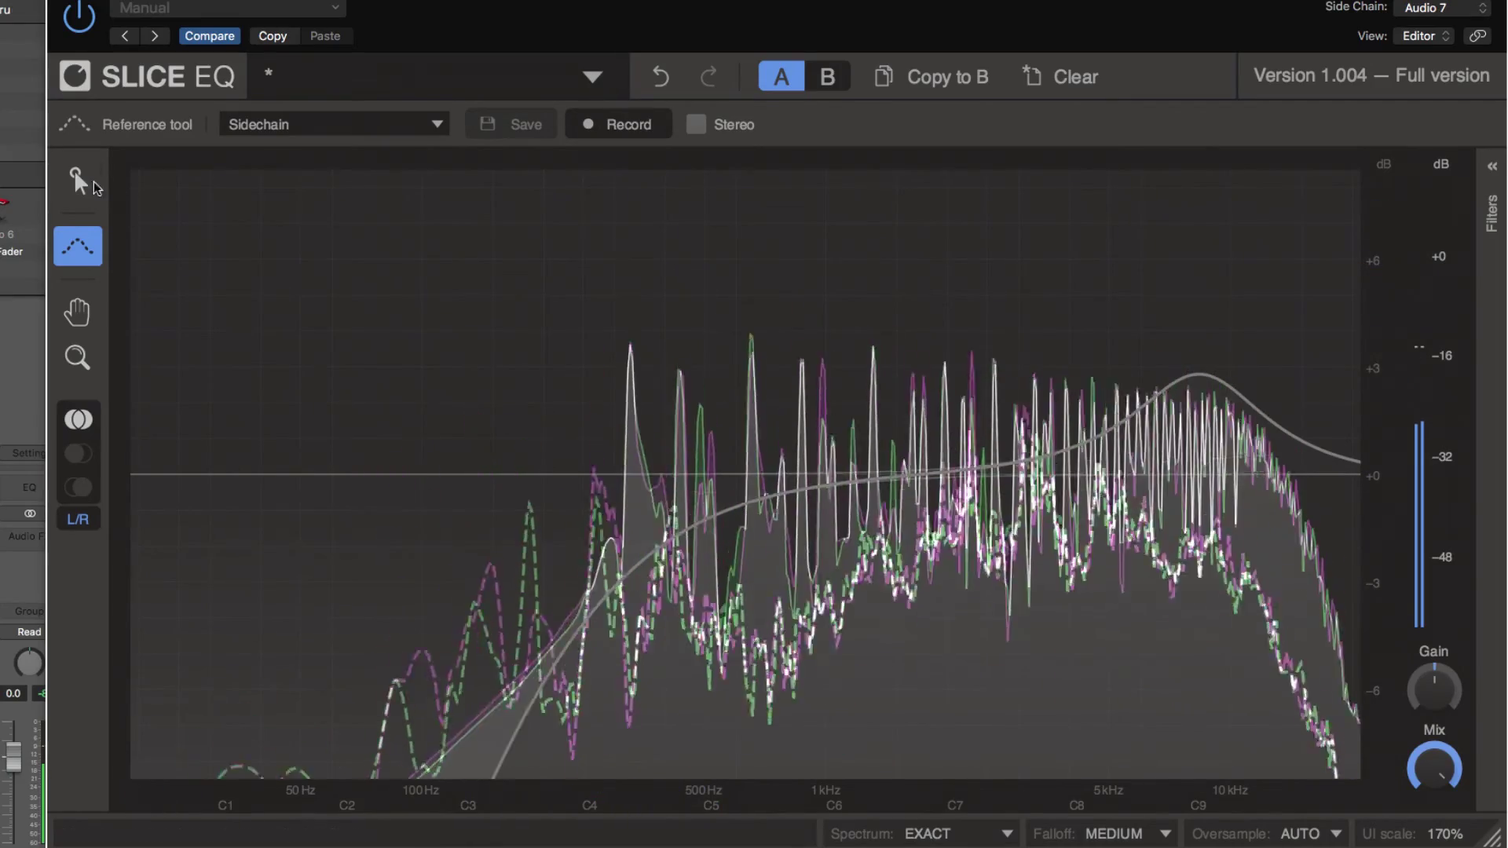
pyautogui.click(84, 181)
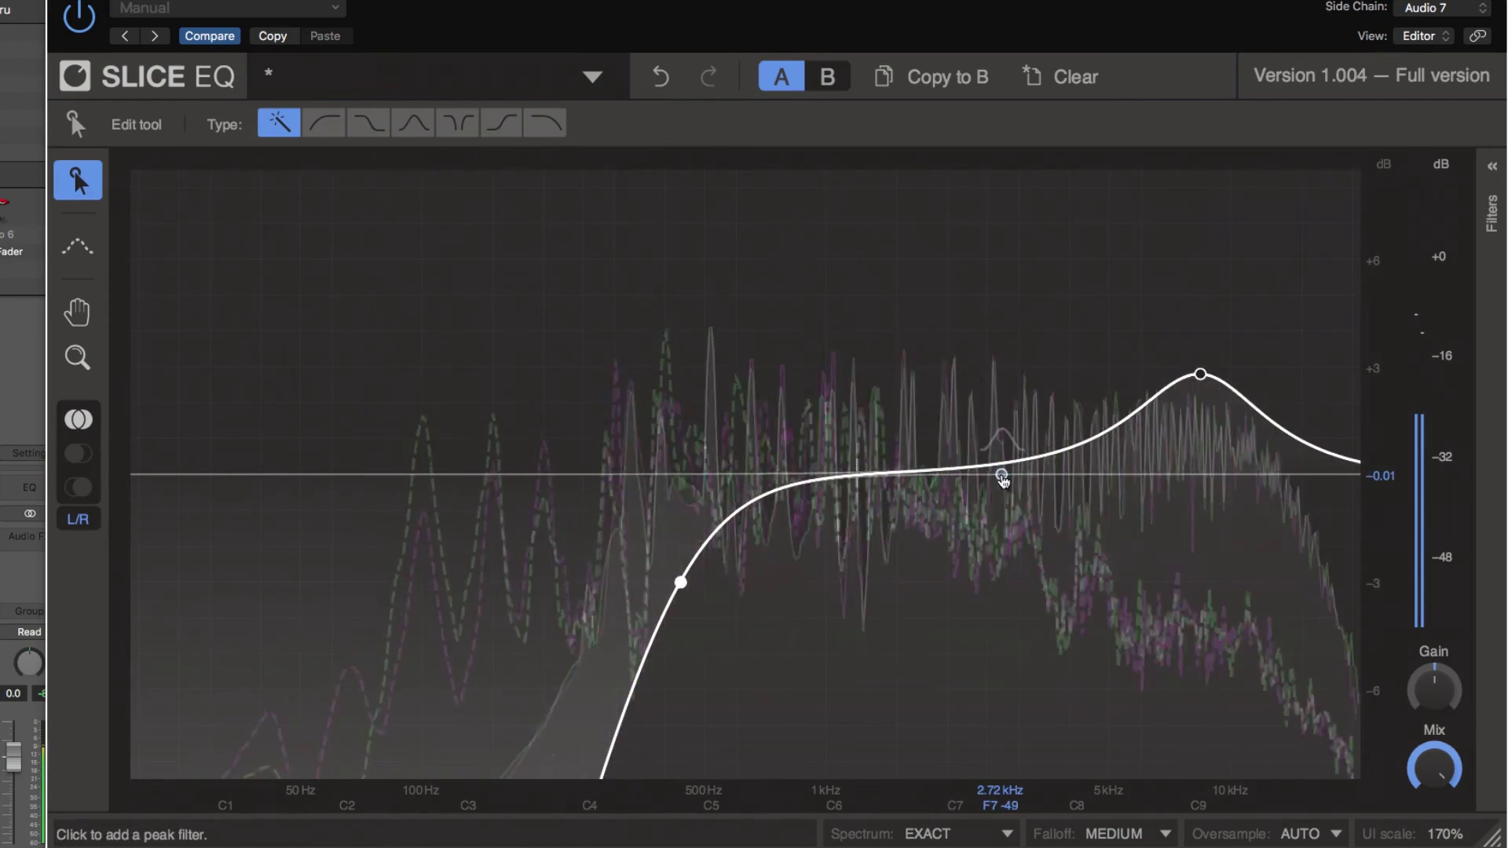
# Step: Add a peak filter around 2.7 kHz, then load a Slice EQ into Serial Bus 1
pyautogui.click(1004, 446)
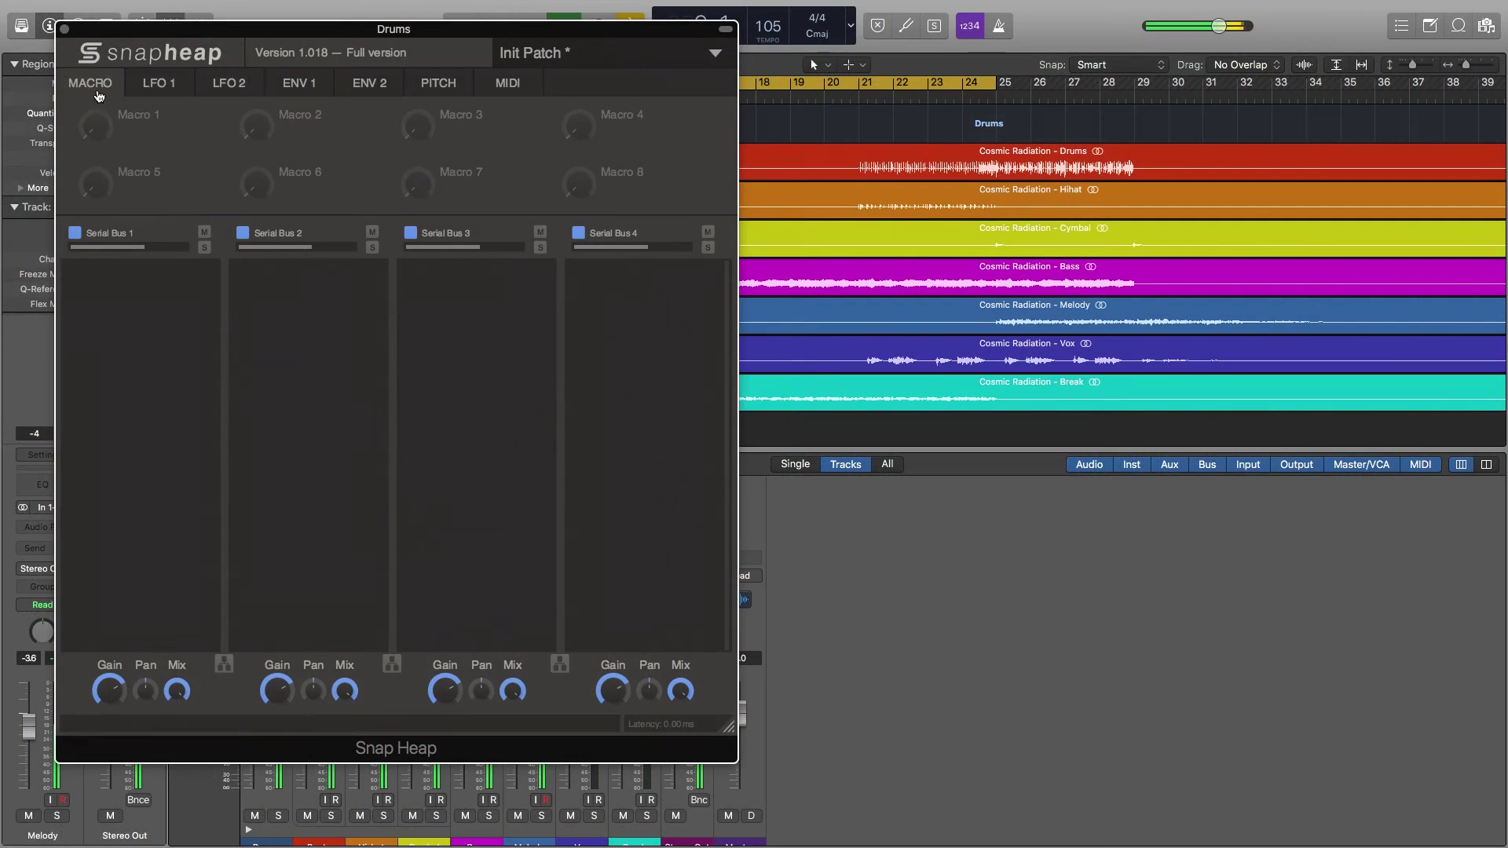
pyautogui.click(175, 309)
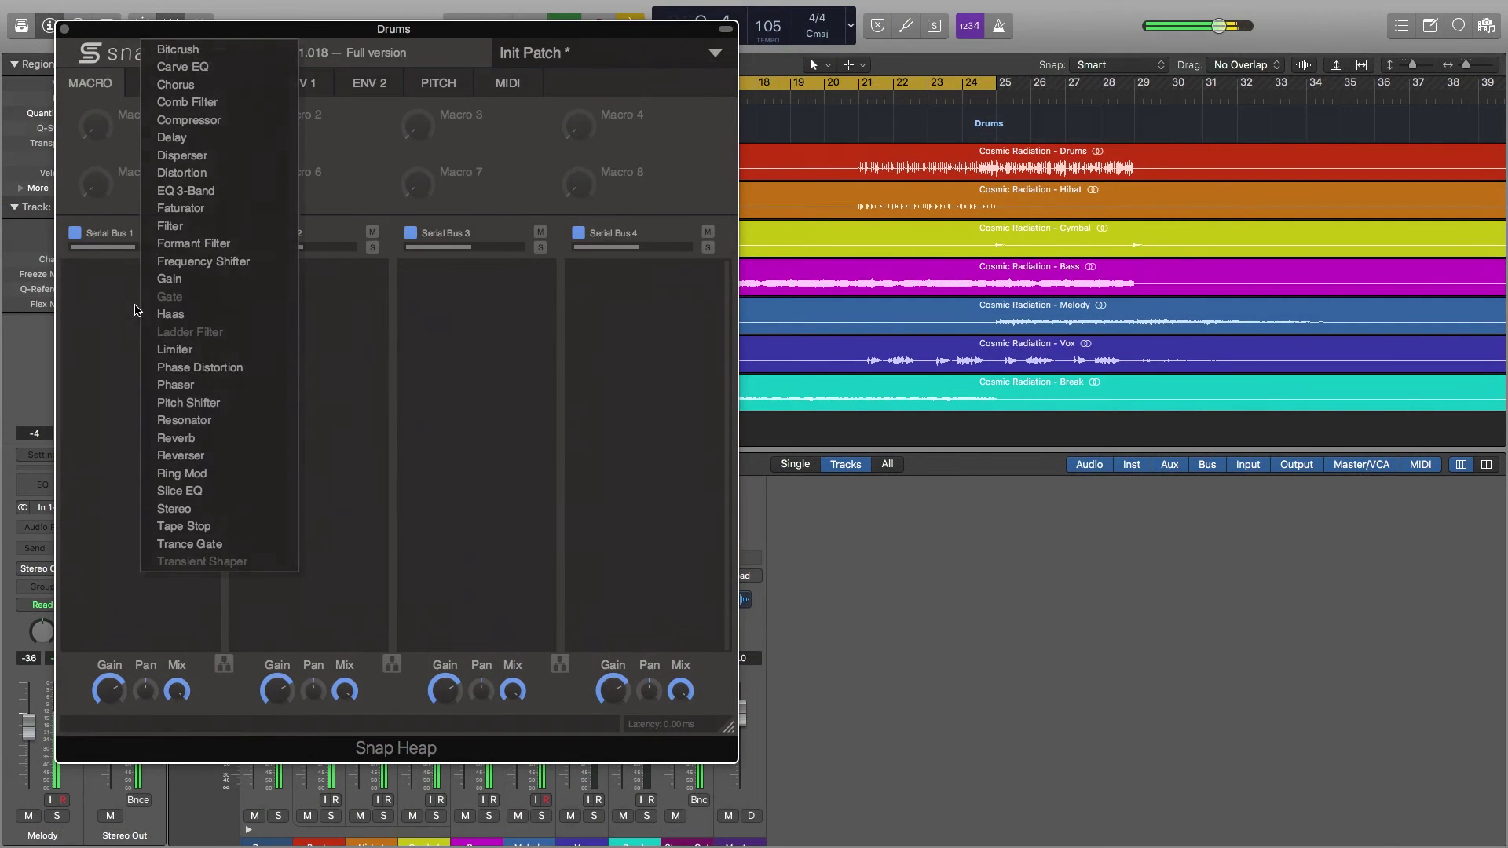
pyautogui.click(212, 494)
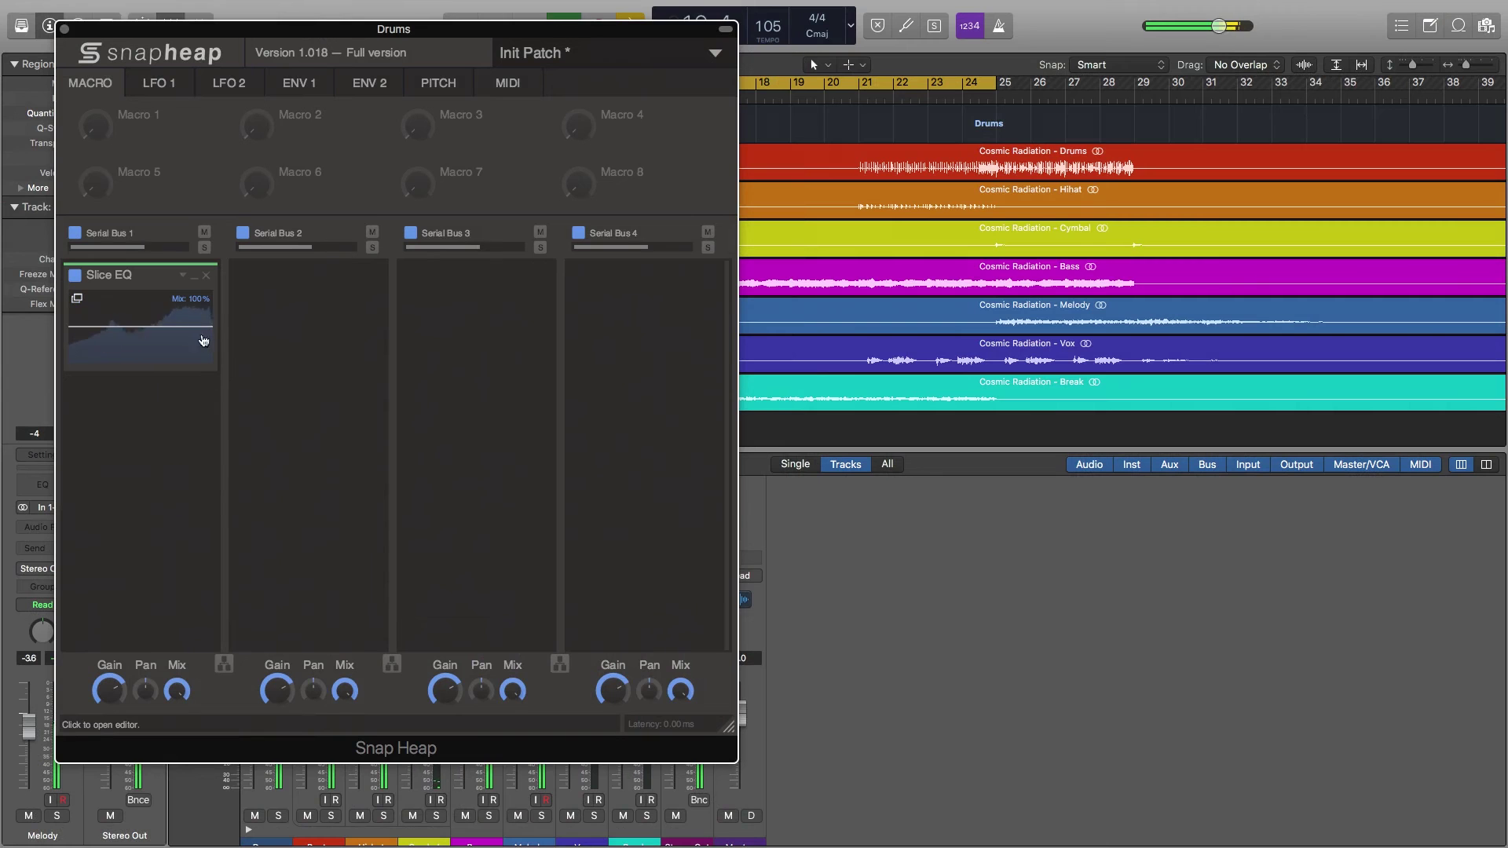
# Step: In the new Slice EQ, add a resonant high cut at about 714 Hz and show its parameters
pyautogui.click(76, 300)
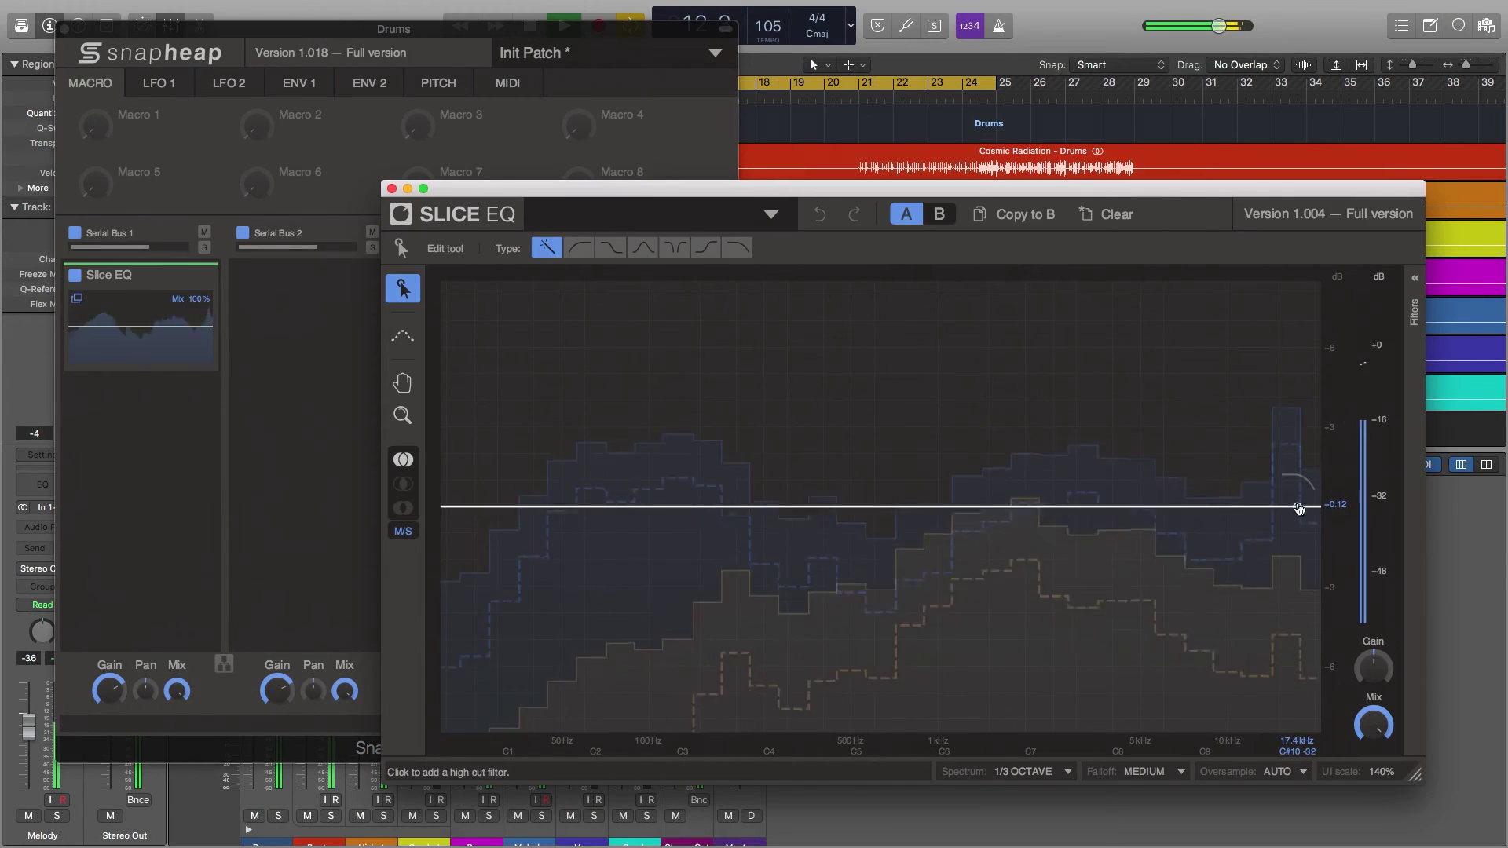
pyautogui.moveTo(1298, 509); pyautogui.dragTo(880, 490)
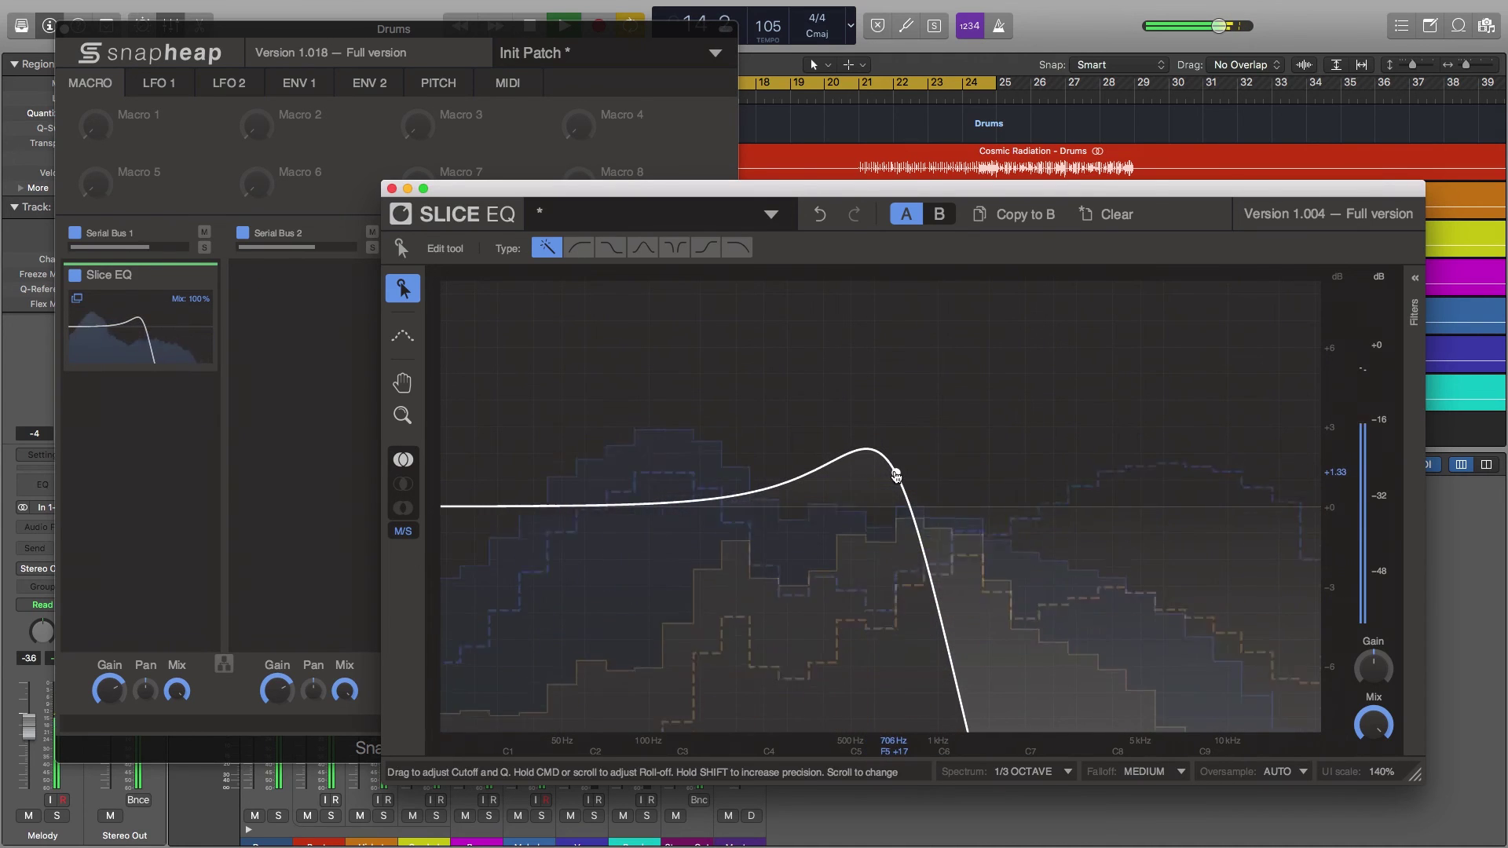
pyautogui.click(1414, 278)
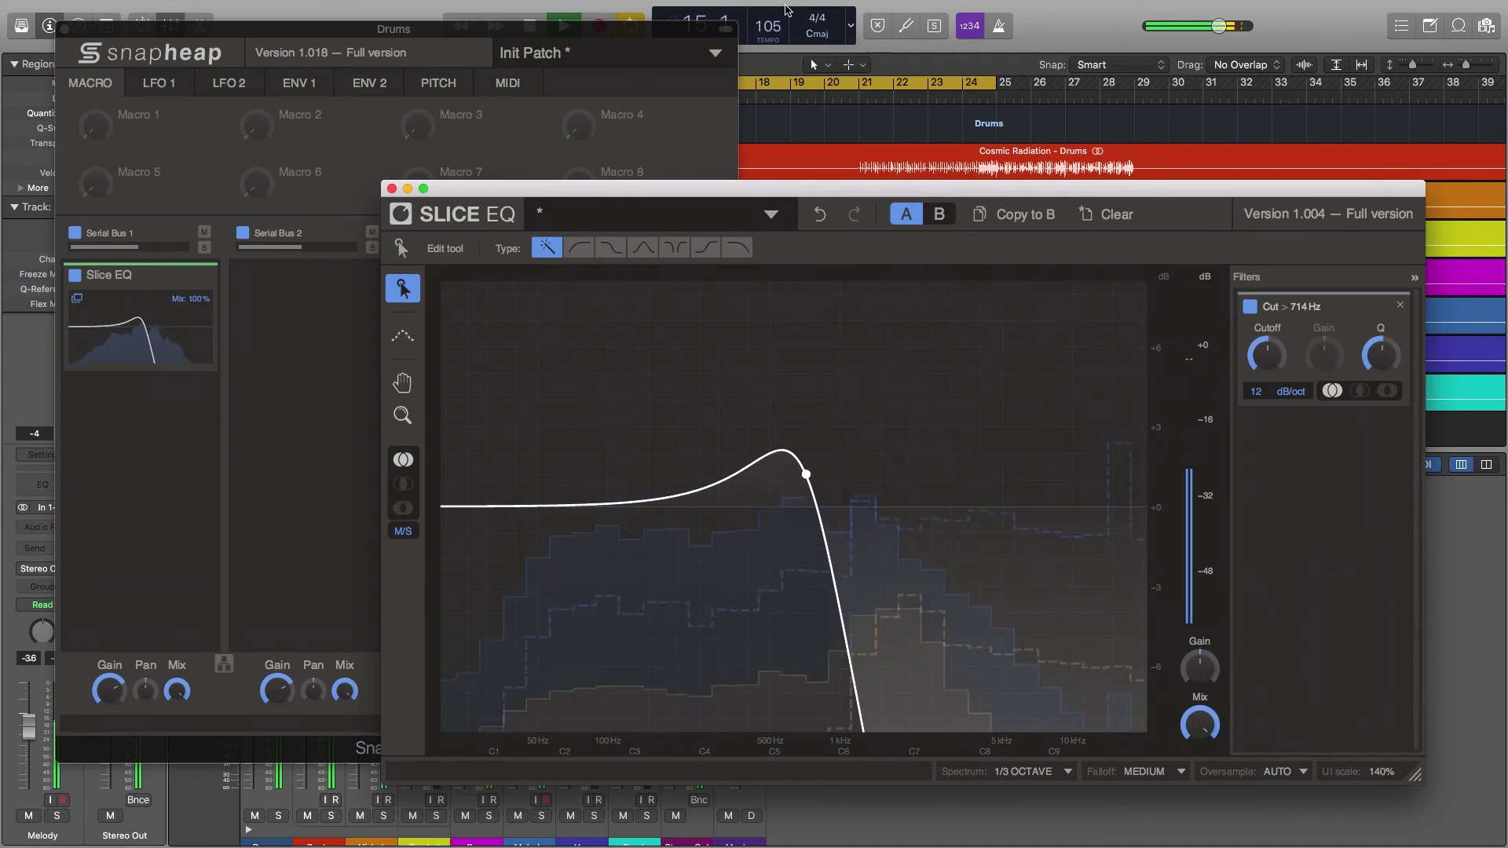
pyautogui.click(522, 35)
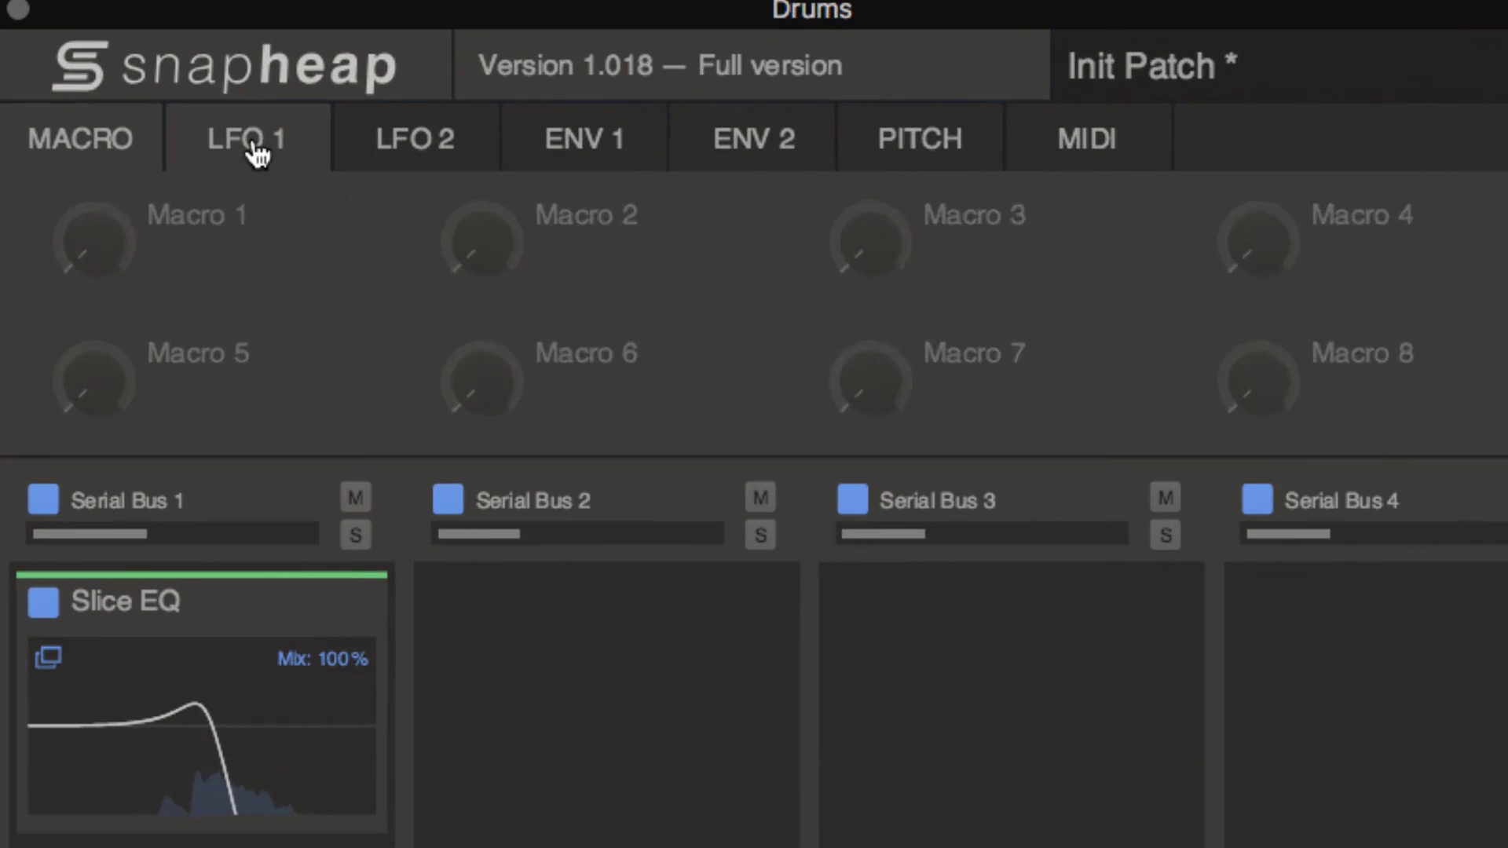
# Step: Assign LFO 1 to Slice EQ's Cutoff knob with a modulation amount of −23%
pyautogui.click(162, 89)
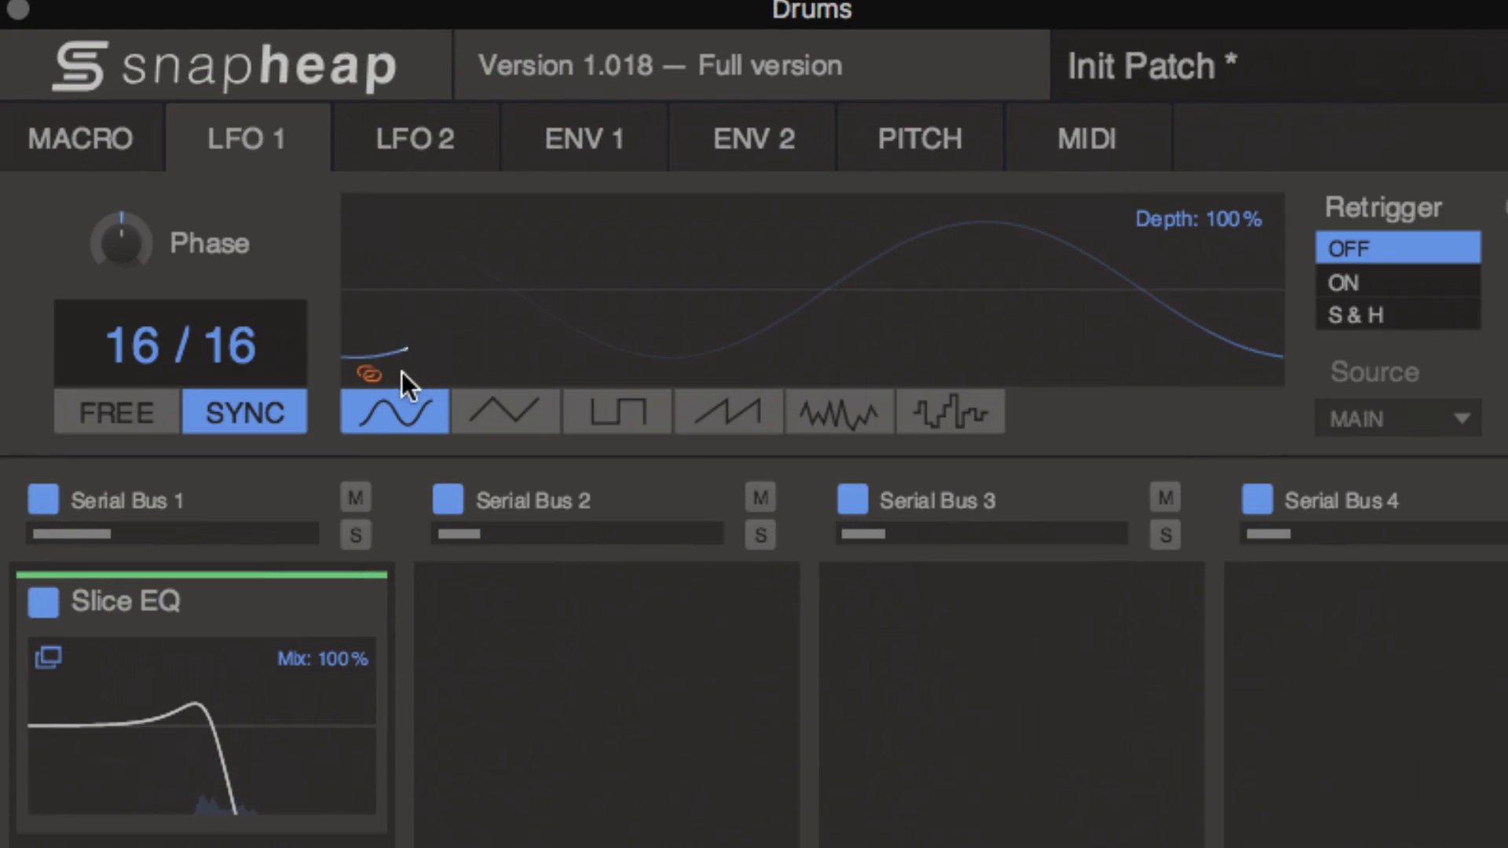
pyautogui.moveTo(374, 379); pyautogui.dragTo(1160, 290)
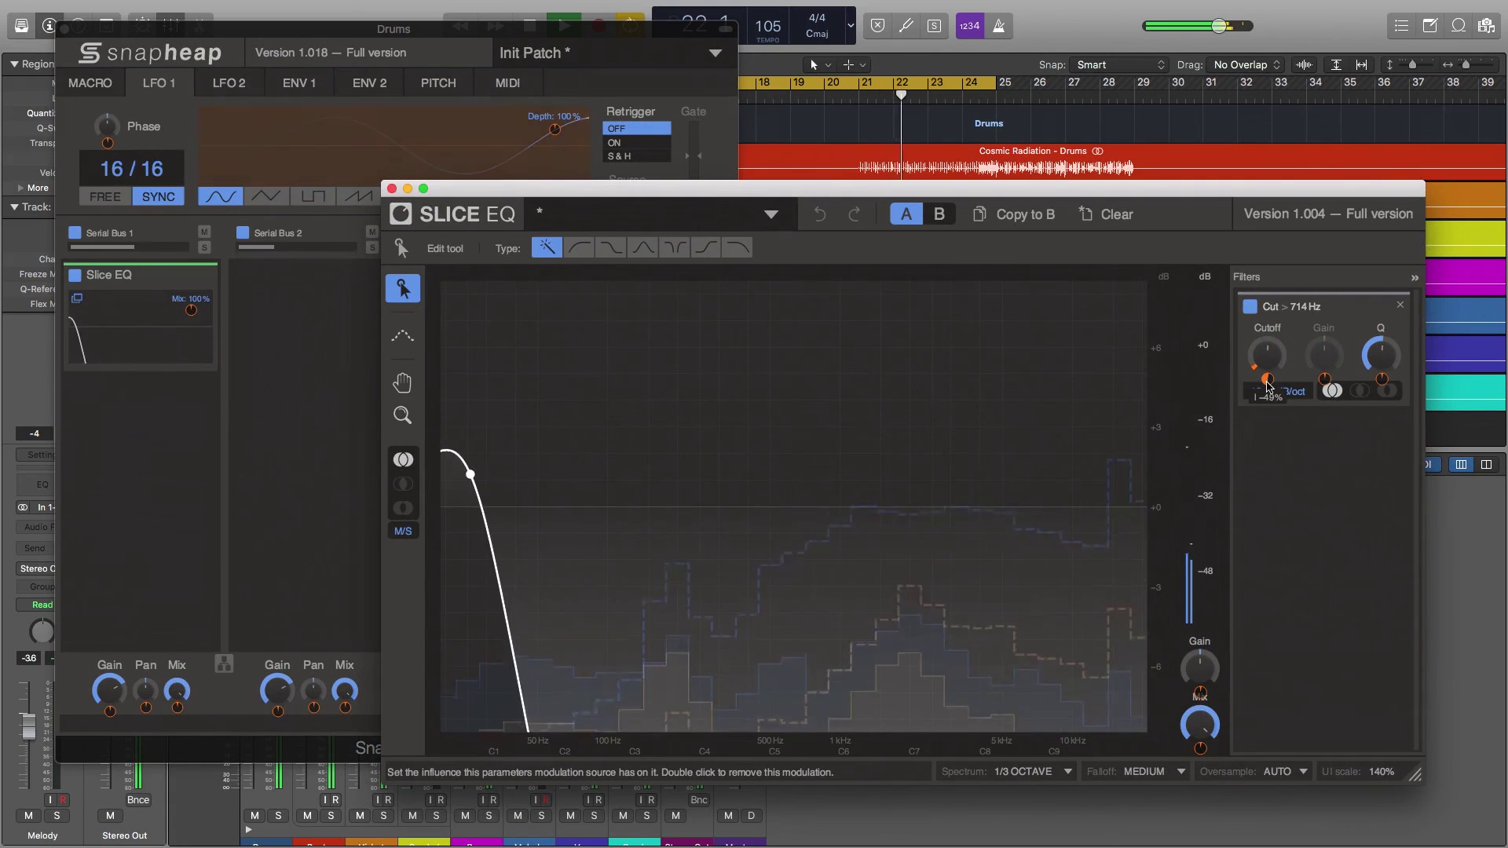
pyautogui.moveTo(1269, 385); pyautogui.dragTo(1268, 362)
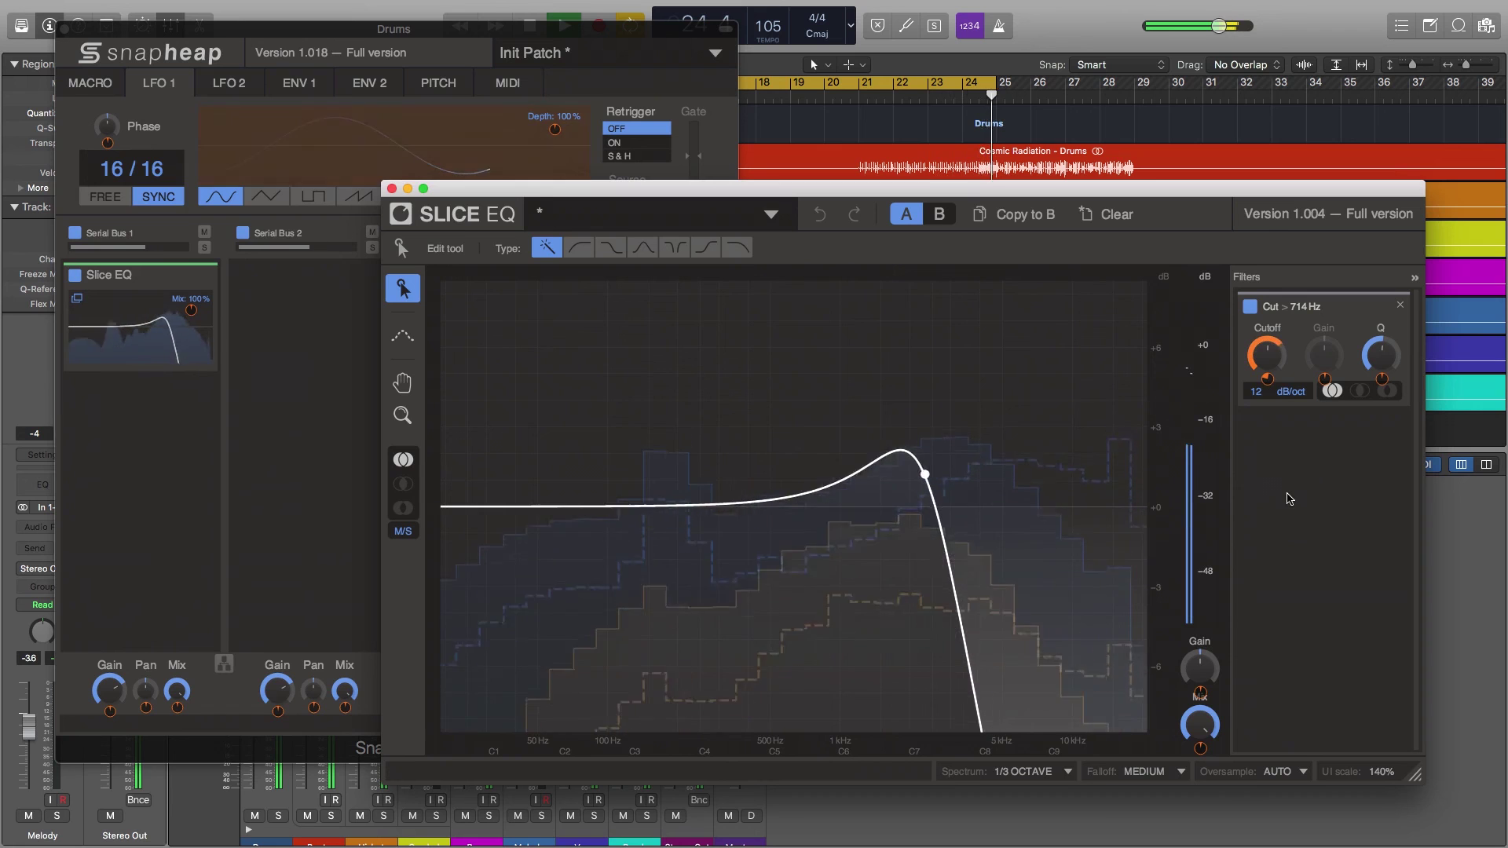